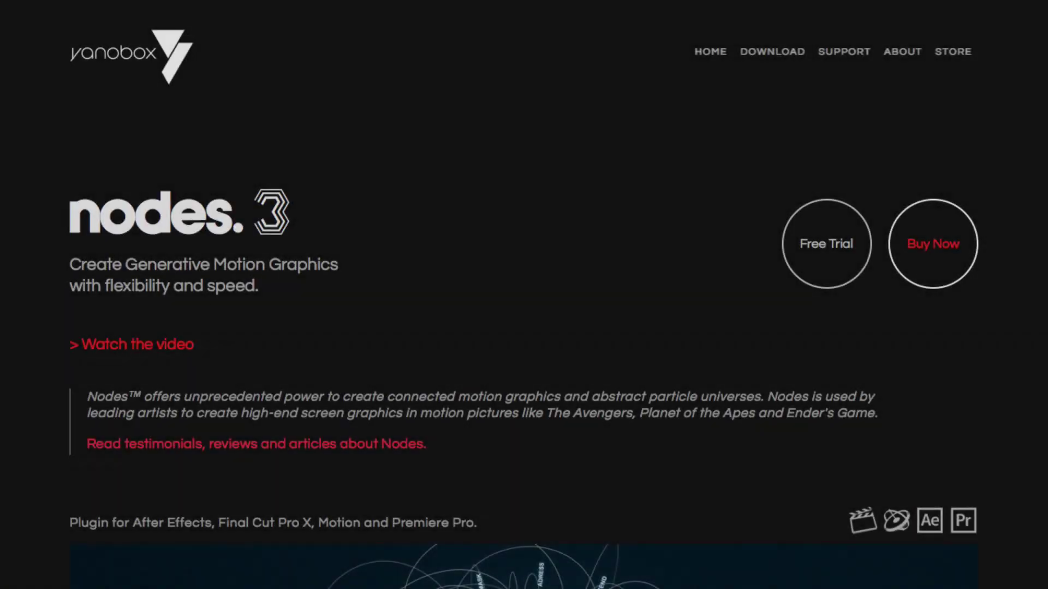
# Scroll the Nodes 3 page to the Procedural Geometry, Connected Particles and Organic Effects thumbnails
pyautogui.scroll(-3, 524, 328)
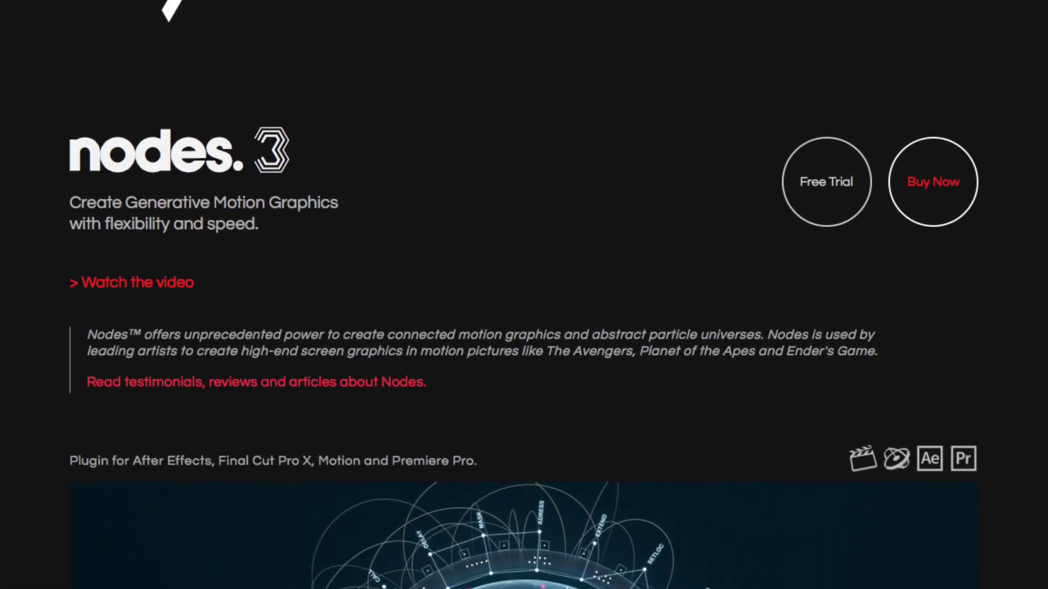
pyautogui.scroll(-3, 524, 328)
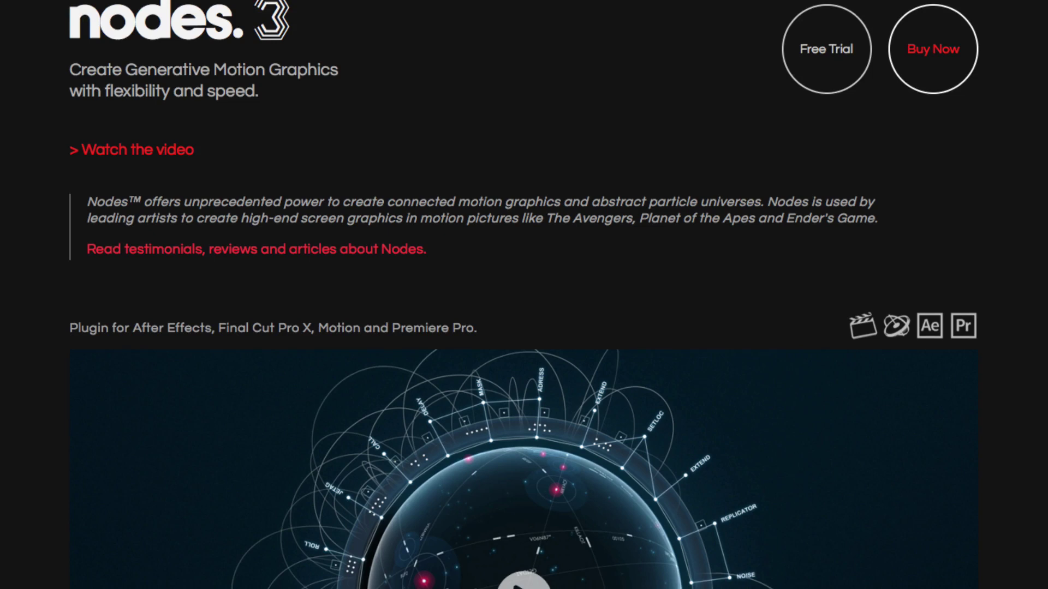
pyautogui.scroll(-3, 524, 328)
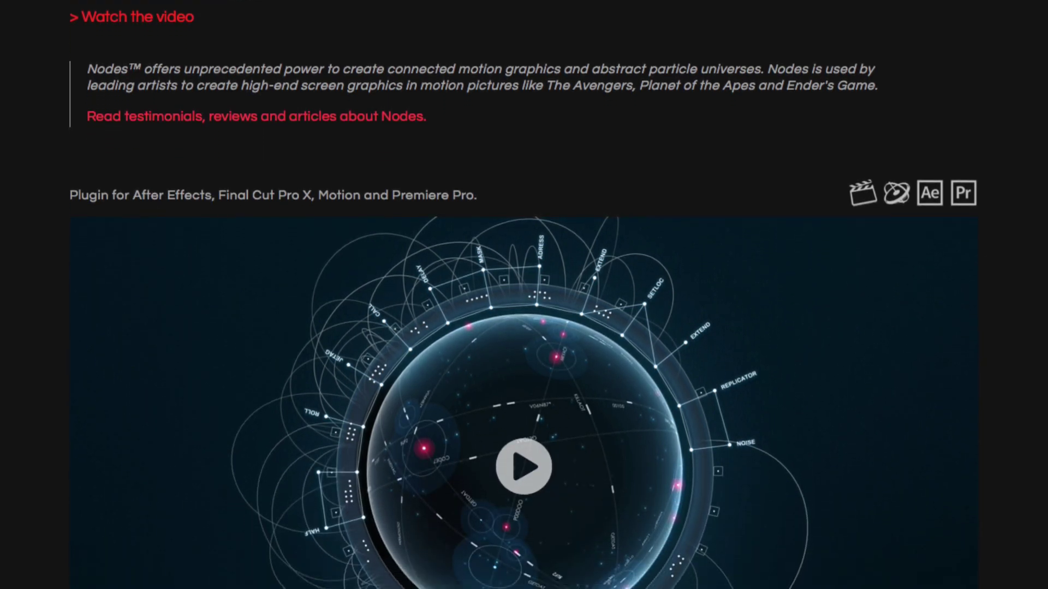
pyautogui.scroll(-3, 524, 327)
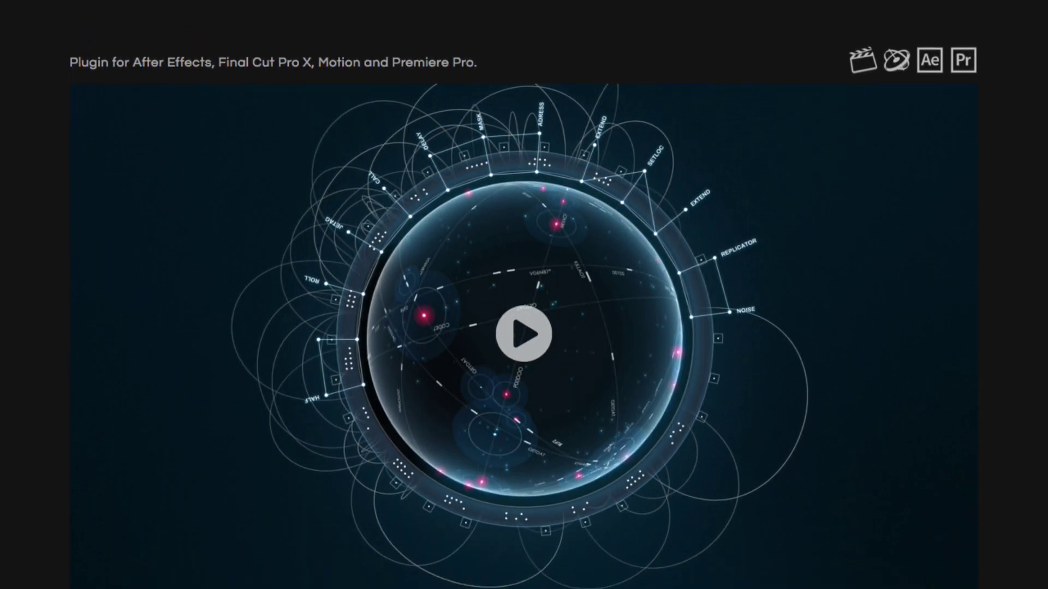
pyautogui.scroll(-3, 524, 328)
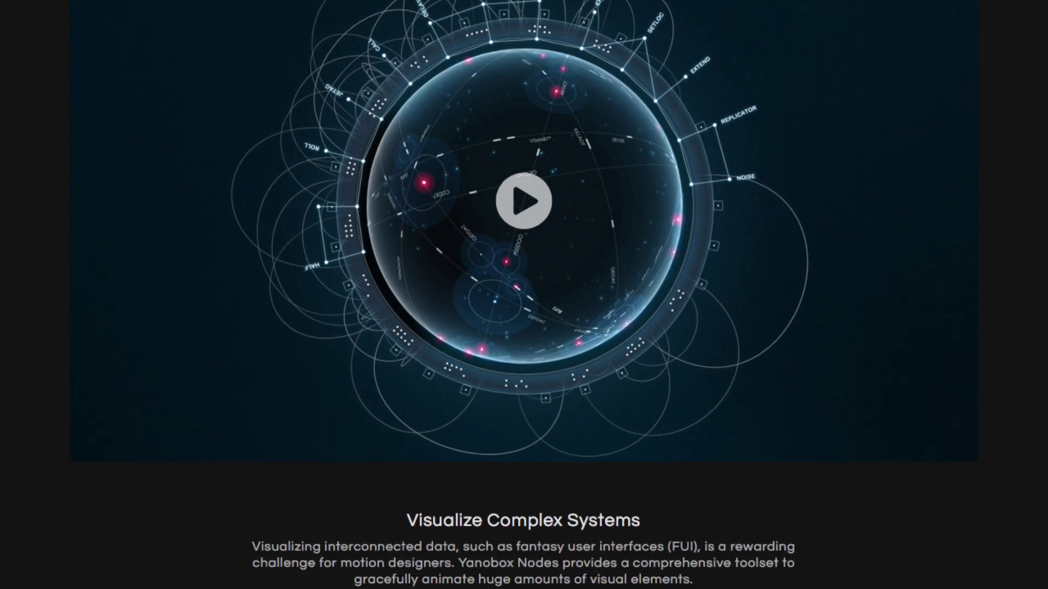
pyautogui.scroll(-3, 524, 327)
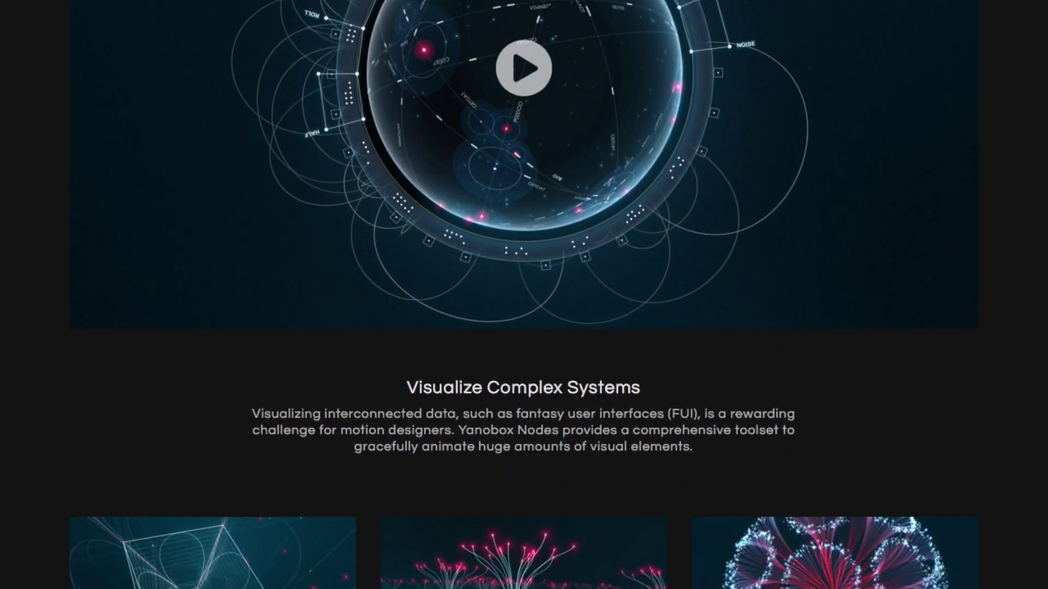
pyautogui.scroll(-3, 524, 328)
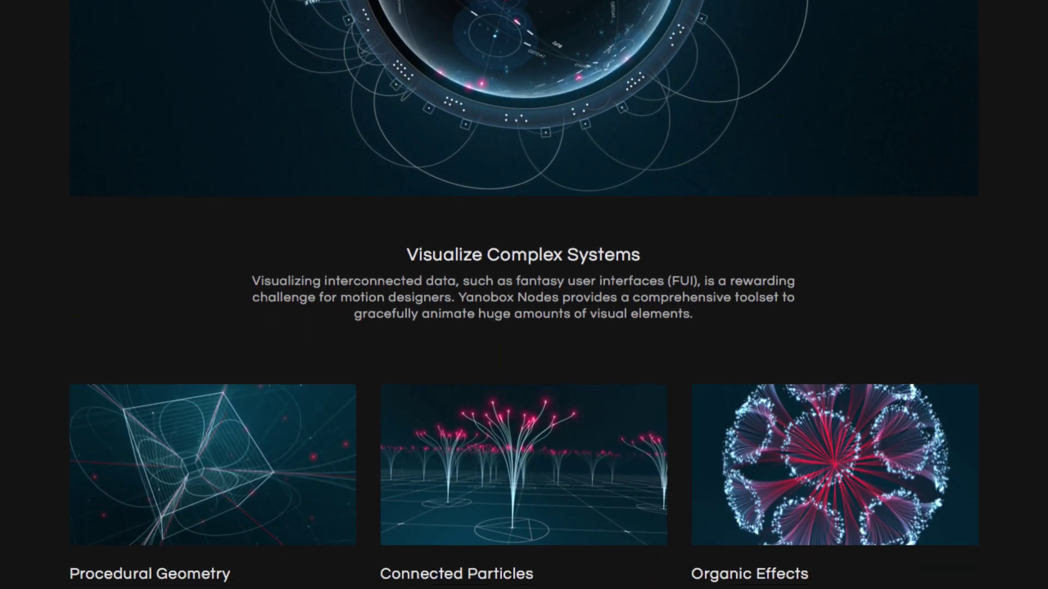
pyautogui.scroll(-2, 524, 327)
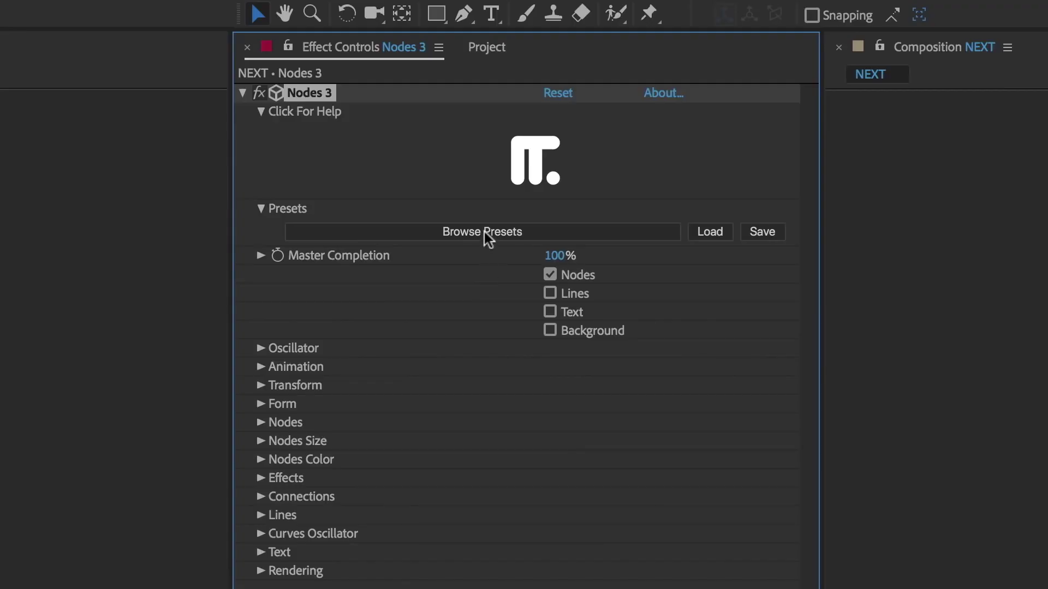
# Pick the SCIFI Pentagon Tunnel preset from the Nodes 3 Diagram preset browser and apply it
pyautogui.click(483, 232)
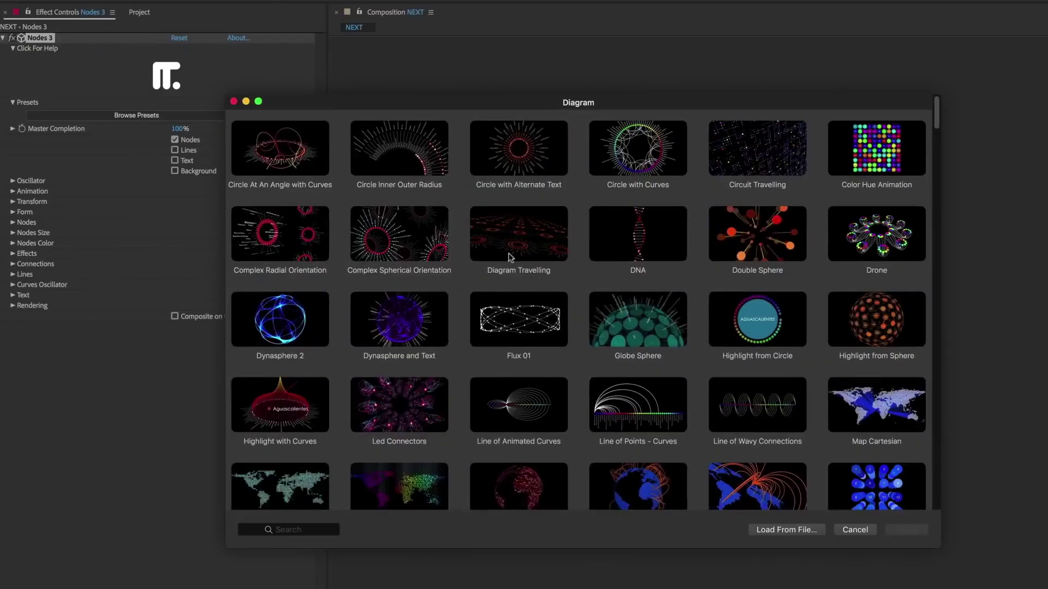
pyautogui.scroll(-10, 509, 257)
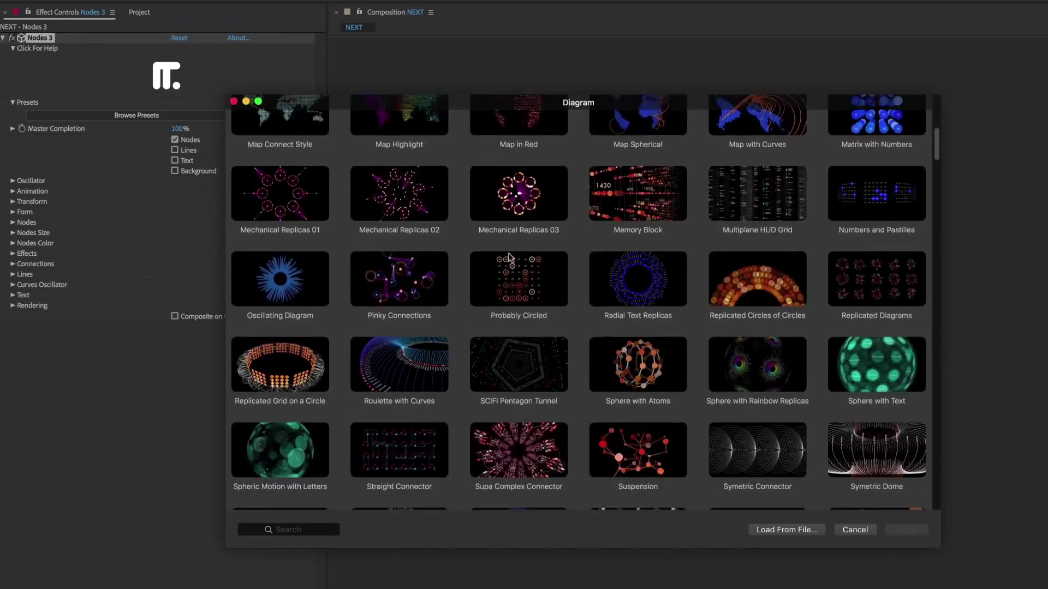
pyautogui.scroll(-3, 510, 257)
pyautogui.click(509, 267)
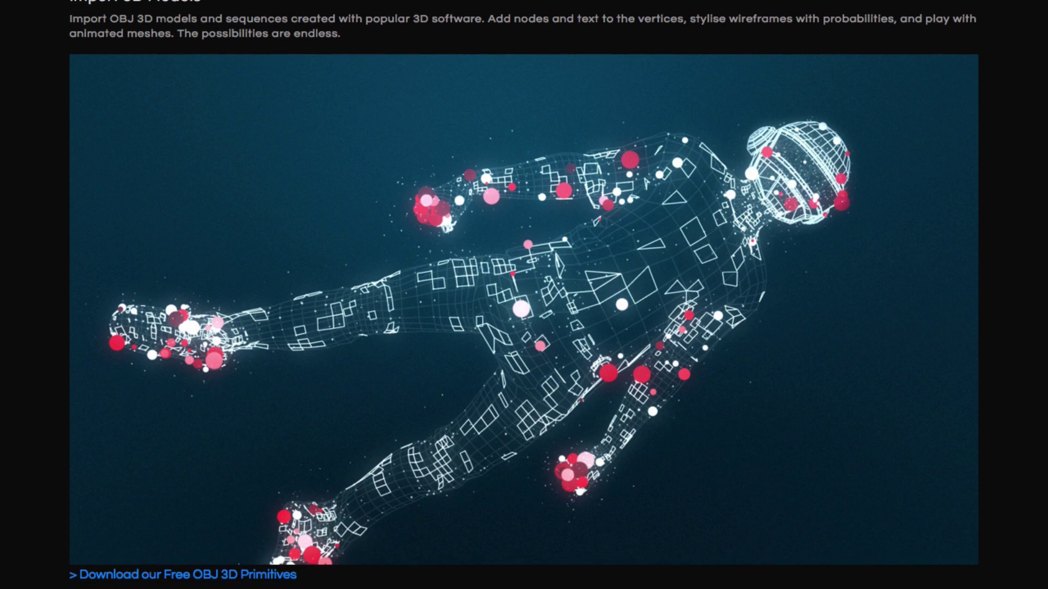
# Scroll below Import 3D Models to the Extract Nodes from Footage and Accelerated Fonts sections
pyautogui.scroll(-3, 524, 294)
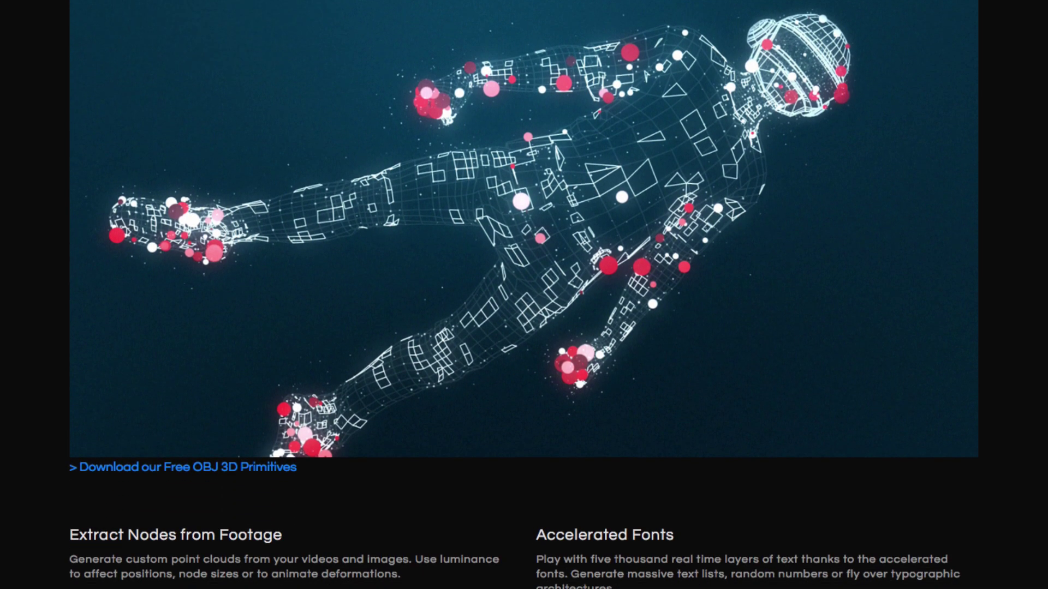
pyautogui.scroll(-3, 524, 294)
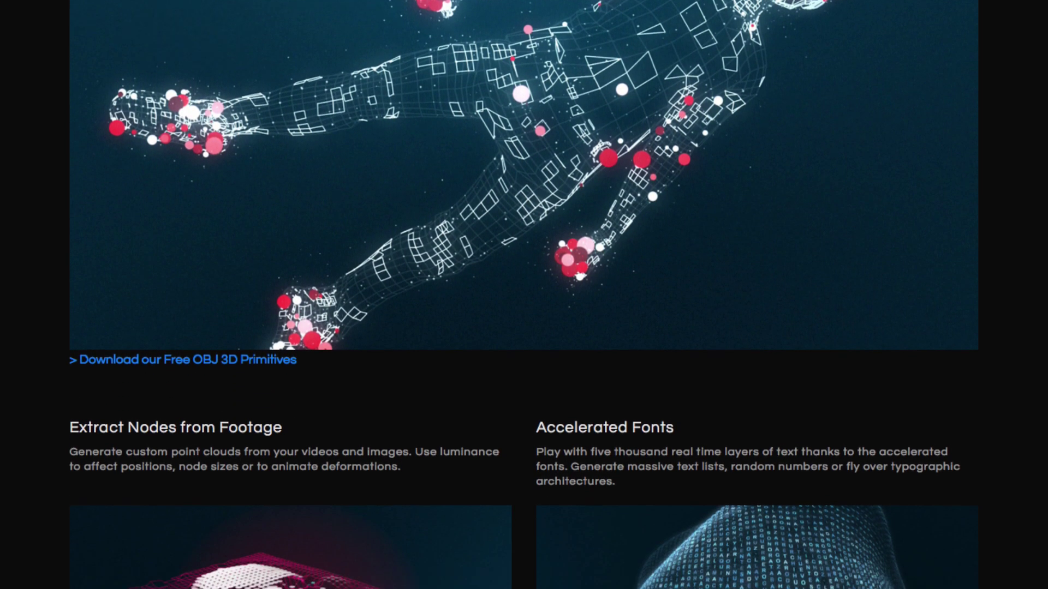
pyautogui.scroll(-3, 524, 295)
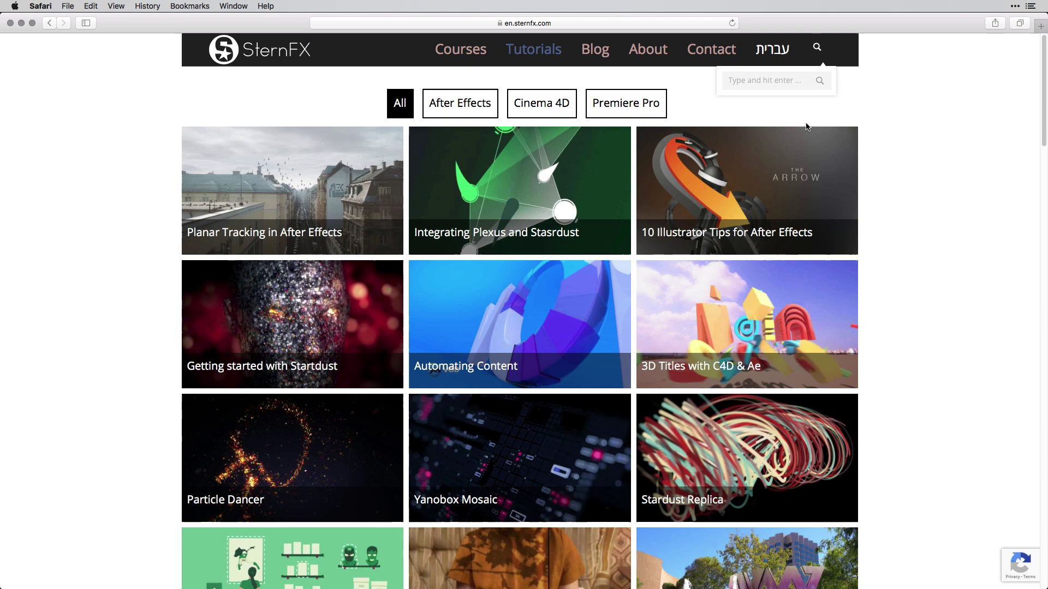
# Run the SternFX site search for 'nodes' and open the Nodes 2 Introduction result
pyautogui.press('Return')
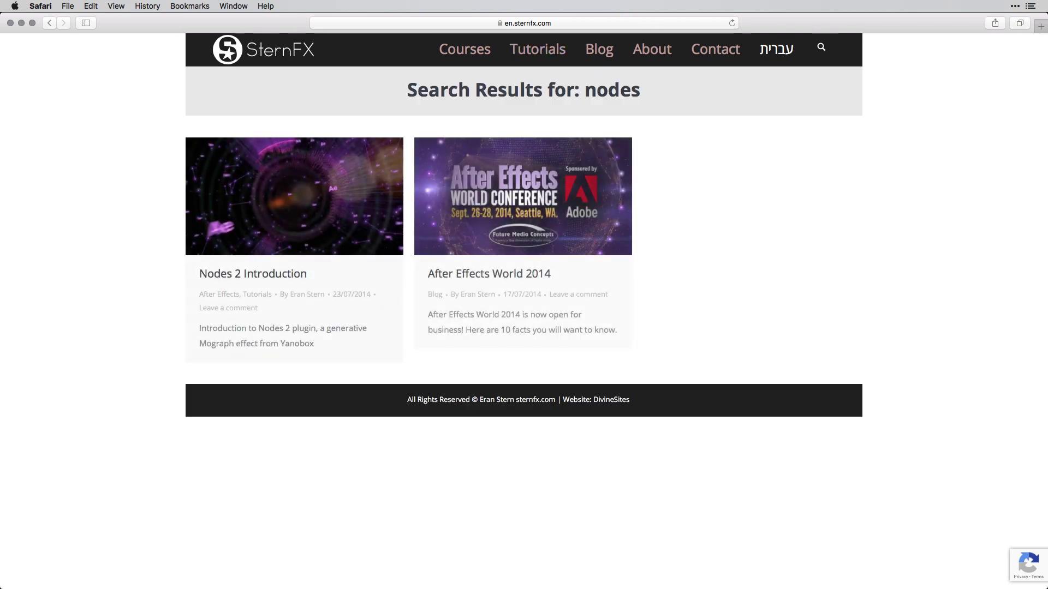
pyautogui.click(341, 219)
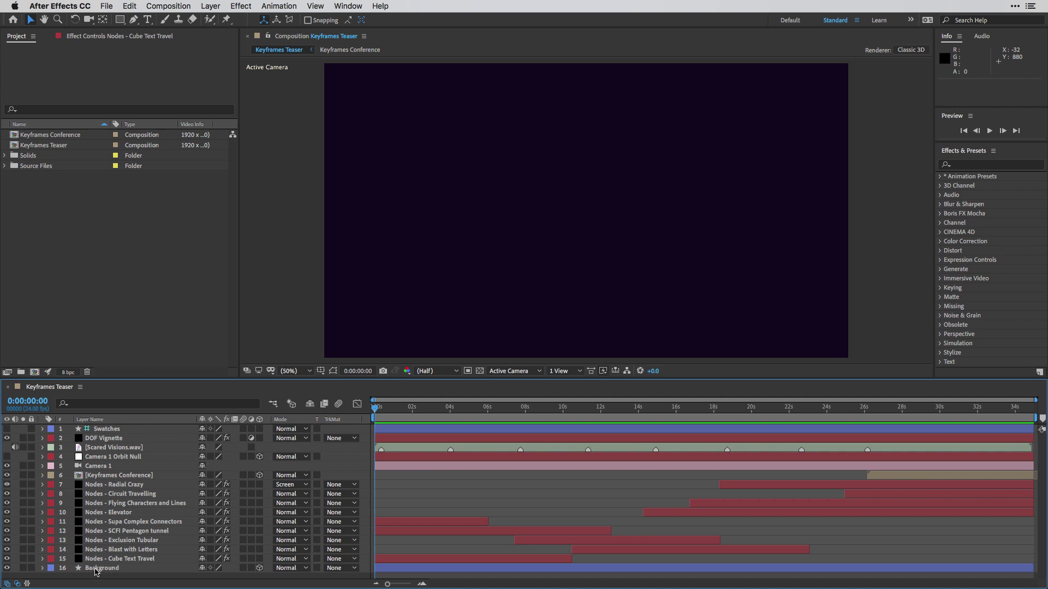
# Solo the Nodes - Cube Text Travel layer and make the Swatches layer visible and soloed
pyautogui.click(95, 571)
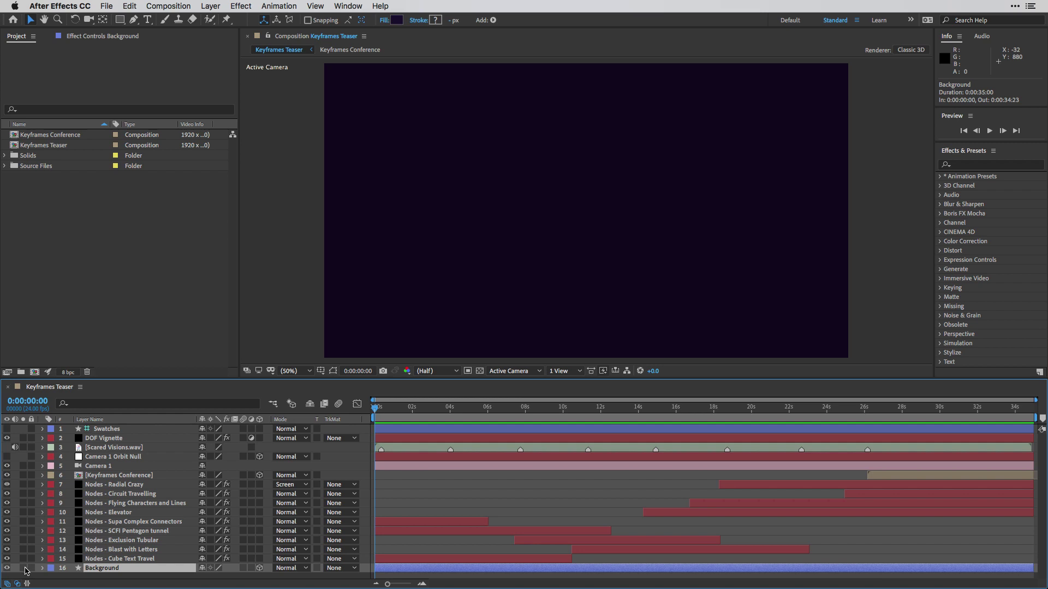
pyautogui.click(23, 559)
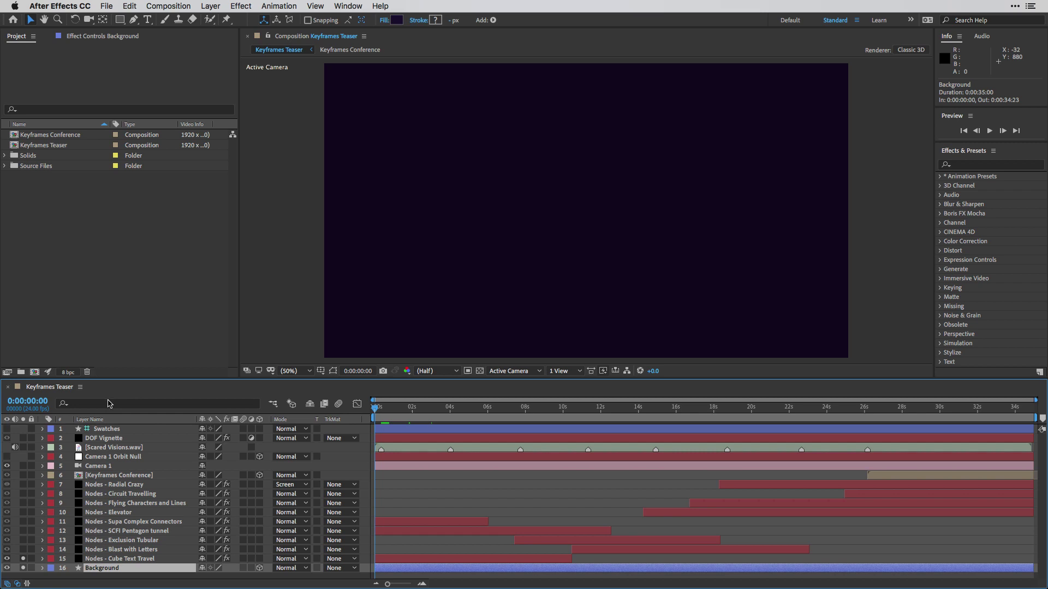
pyautogui.click(94, 431)
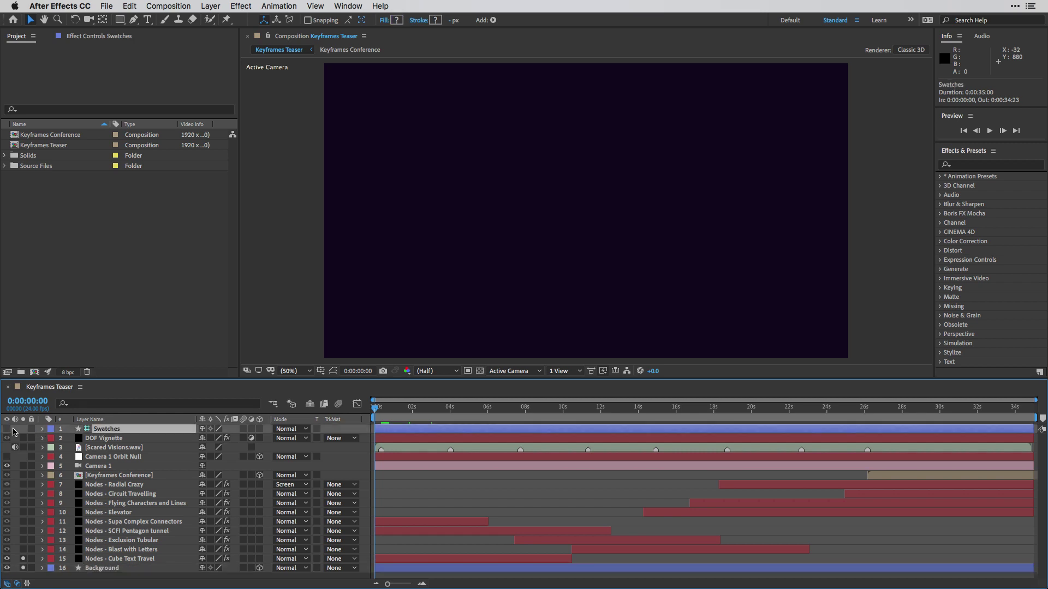
pyautogui.click(6, 429)
pyautogui.click(23, 429)
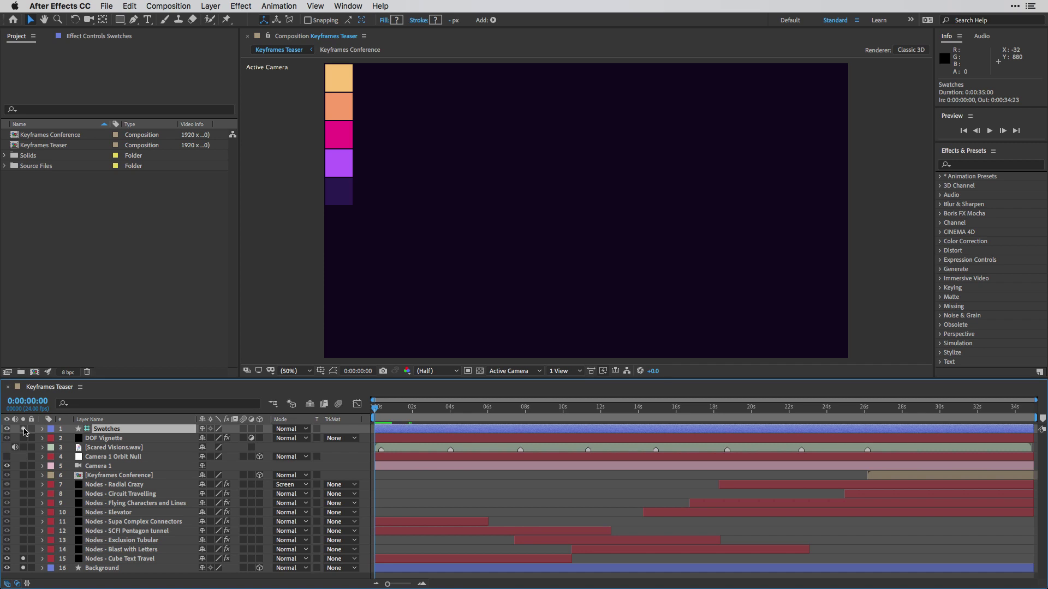
# Set the Cube Text Travel layer's Opacity to 100% at 0:00:01:22
pyautogui.click(117, 559)
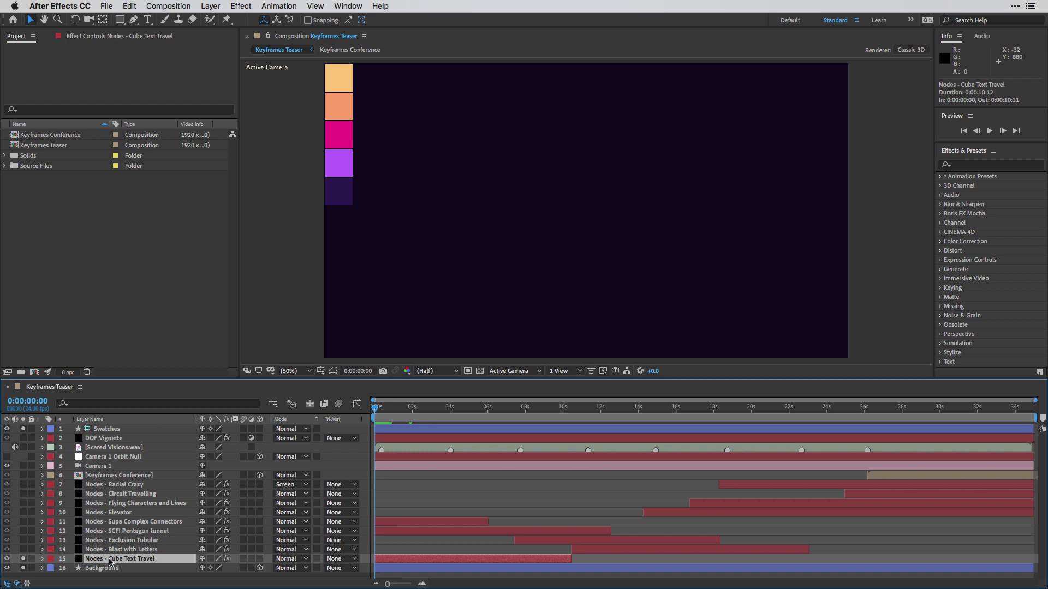
pyautogui.click(117, 40)
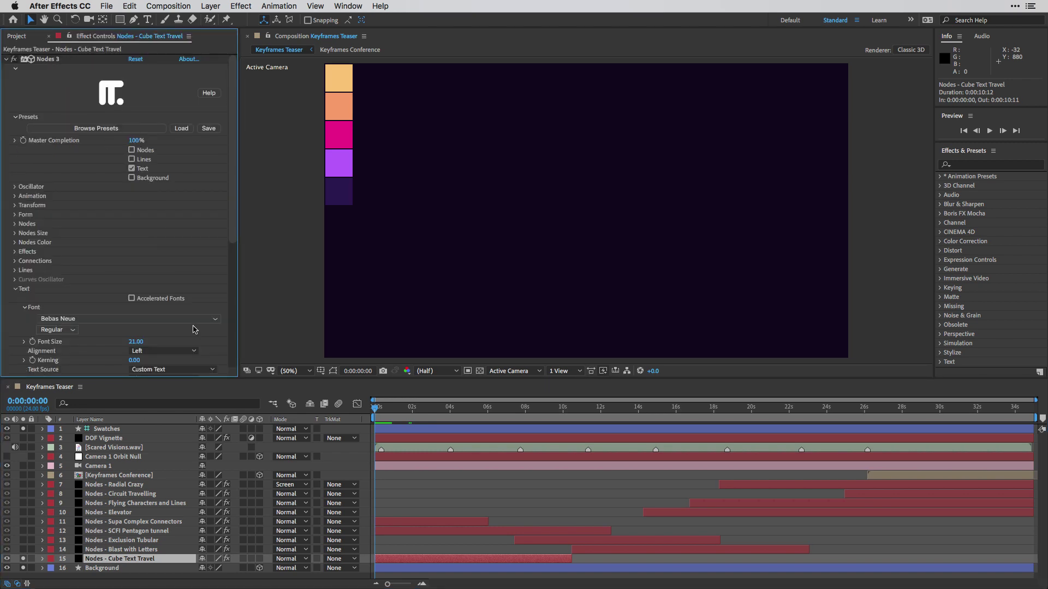
pyautogui.press('t')
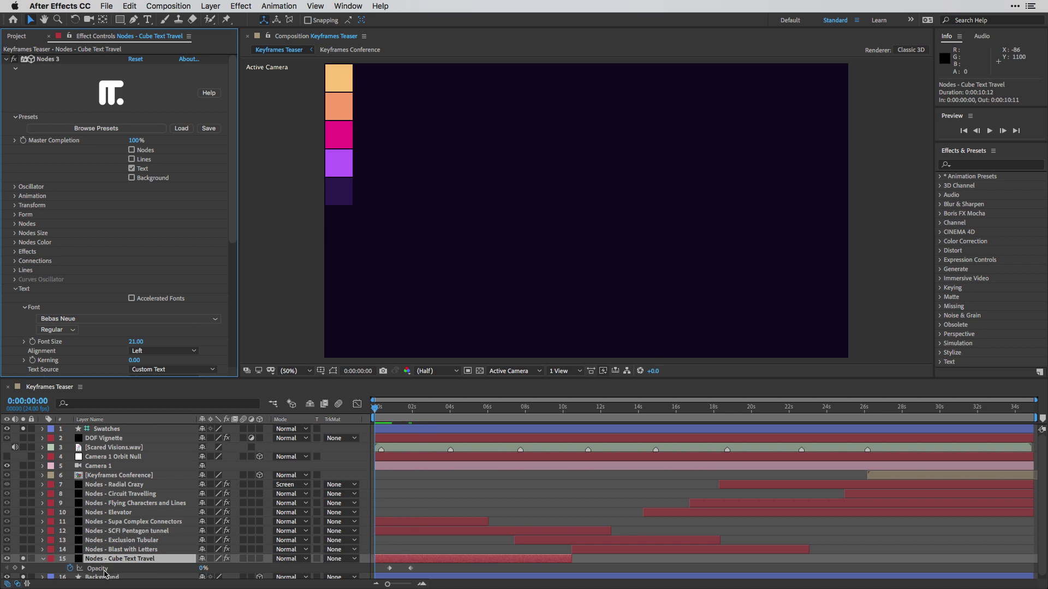
pyautogui.press('space')
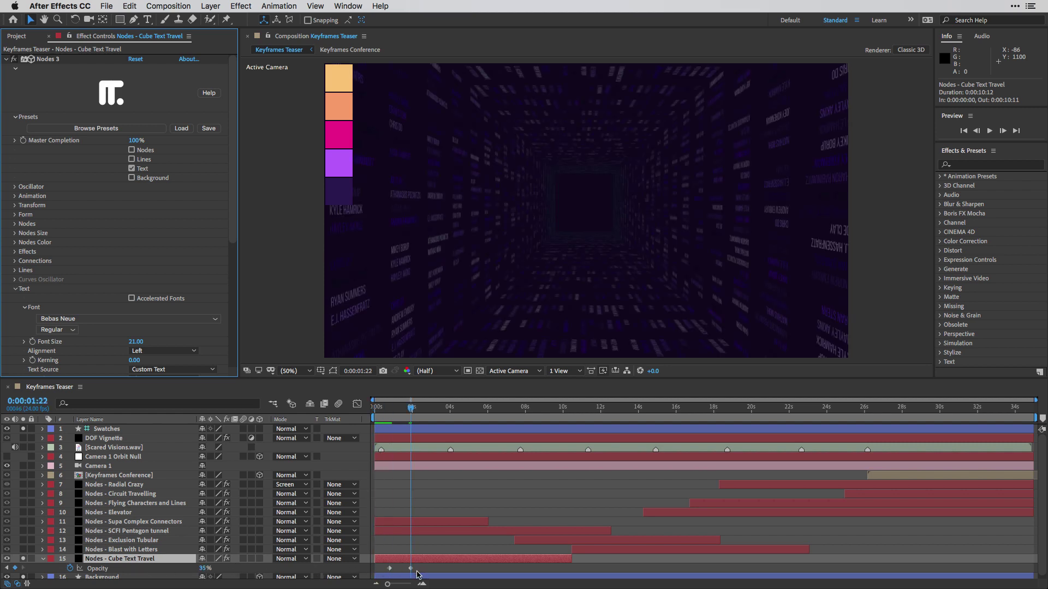
pyautogui.click(205, 568)
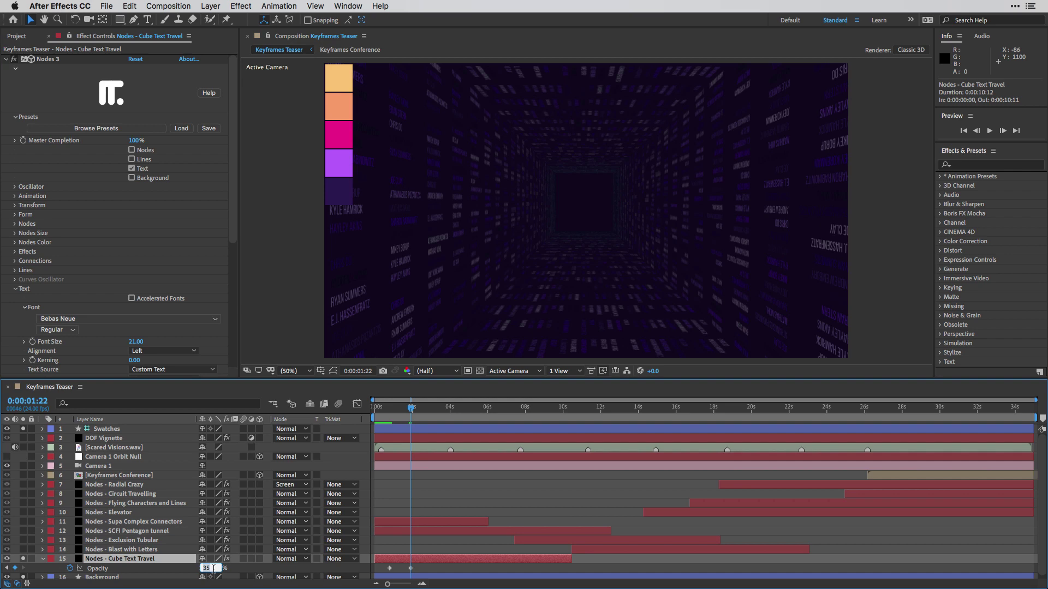
pyautogui.write('100')
pyautogui.press('Return')
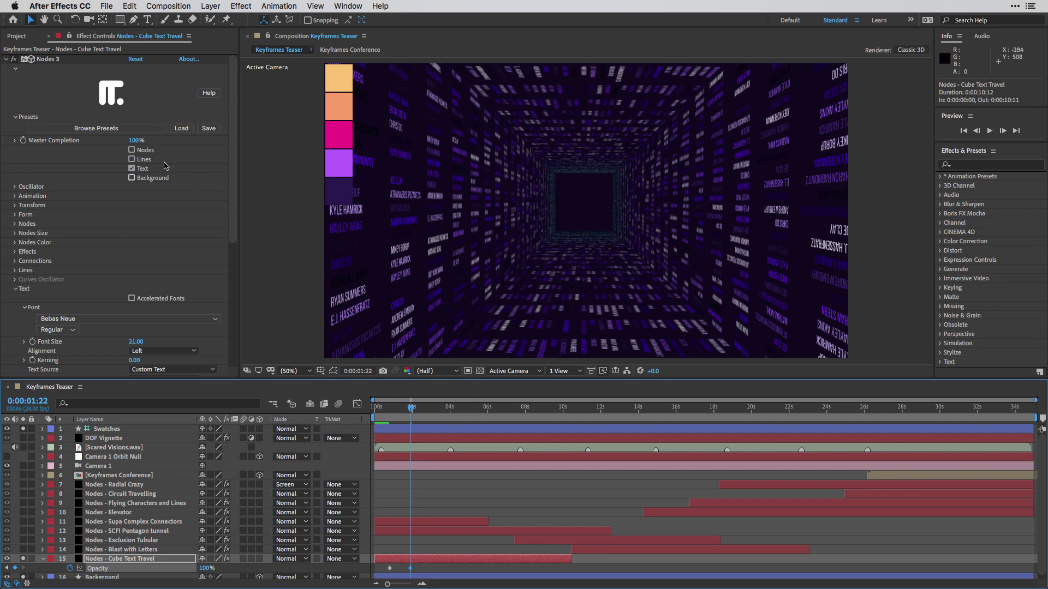
pyautogui.click(92, 129)
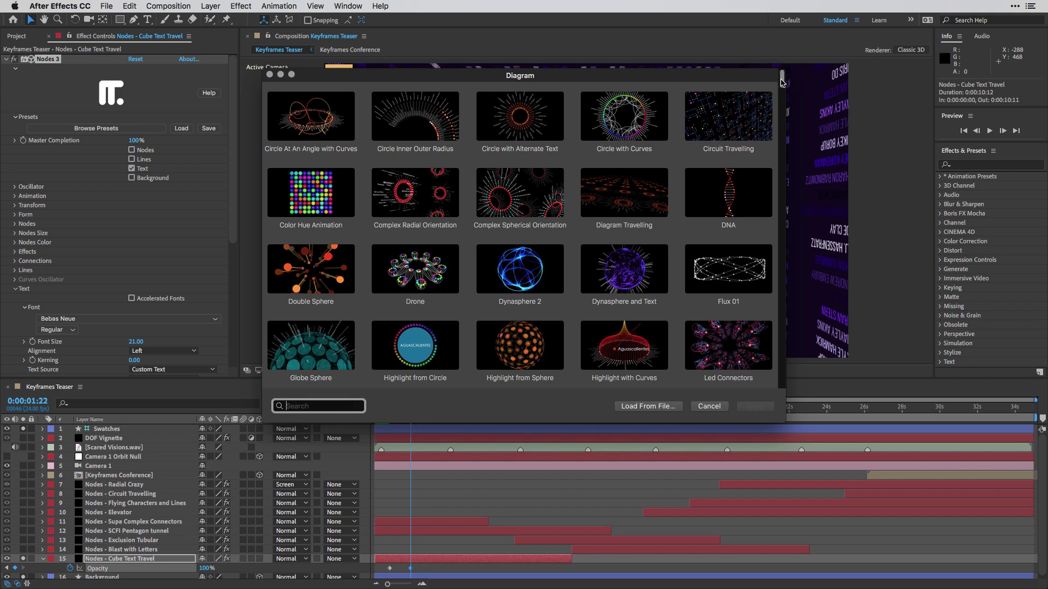
pyautogui.moveTo(782, 83); pyautogui.dragTo(759, 383)
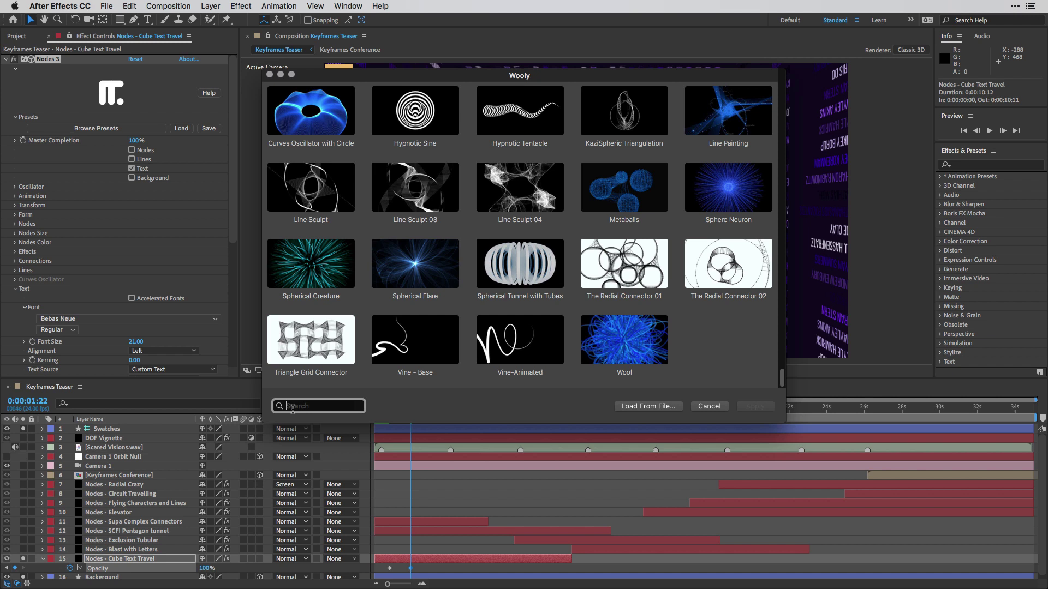
pyautogui.write('cube')
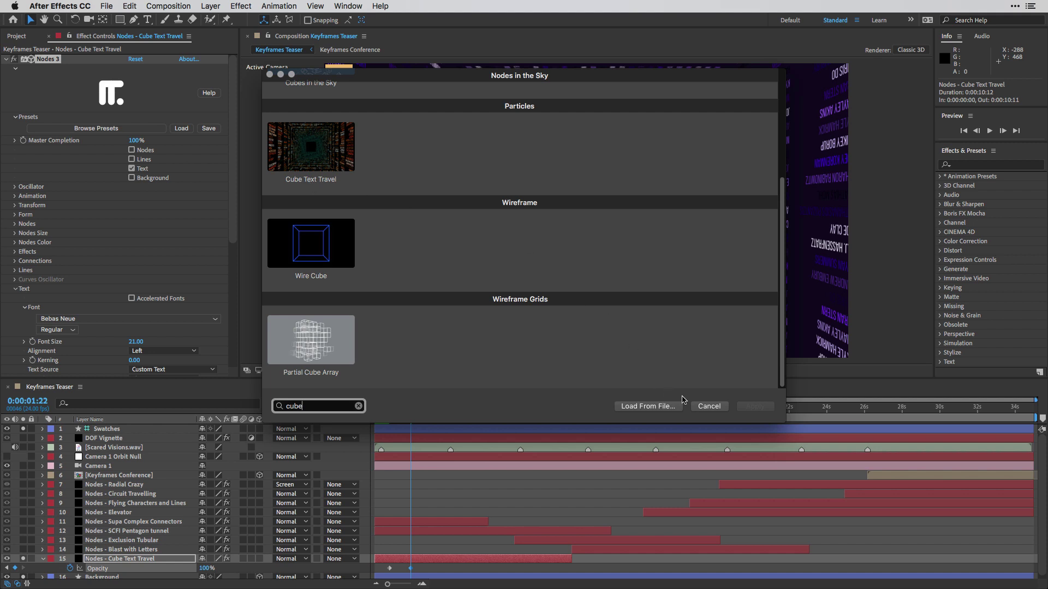
pyautogui.click(708, 406)
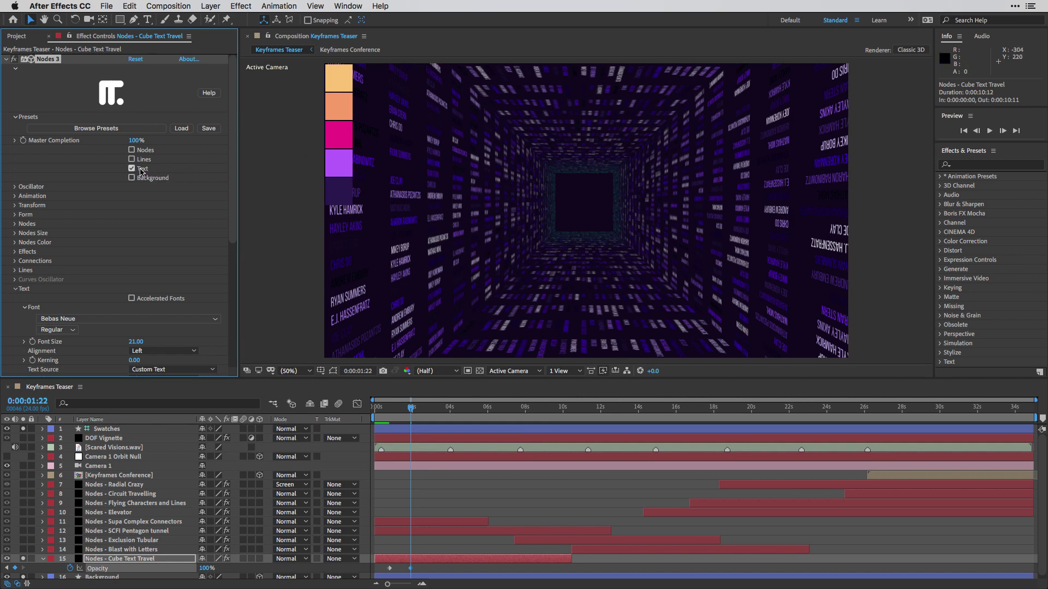
# Try the 360, Random Hue and Random Saturation text colour modes, then return to Shade
pyautogui.scroll(-3, 233, 168)
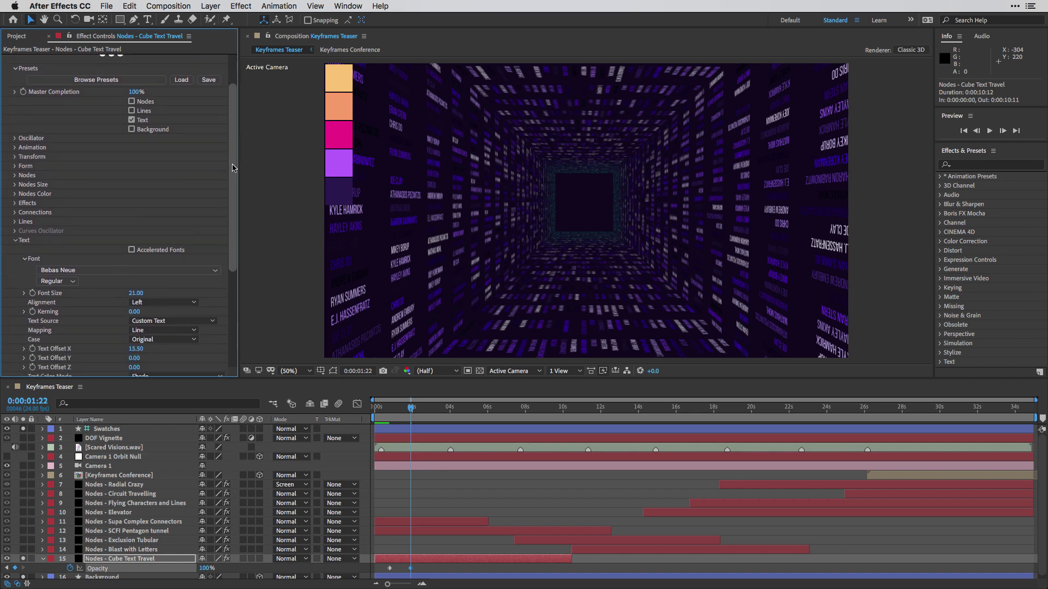
pyautogui.scroll(-10, 233, 168)
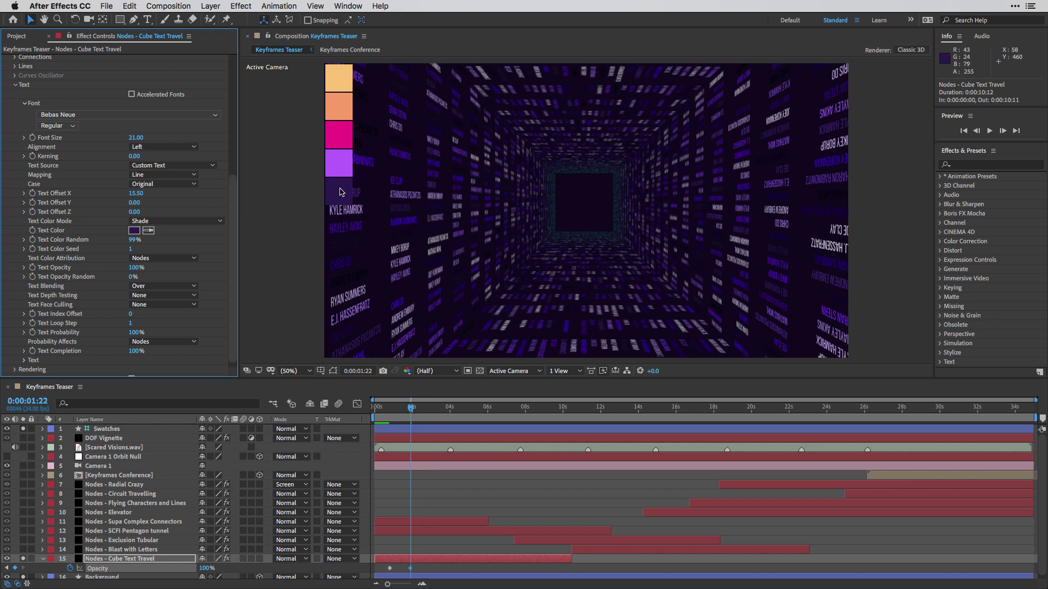
pyautogui.click(187, 221)
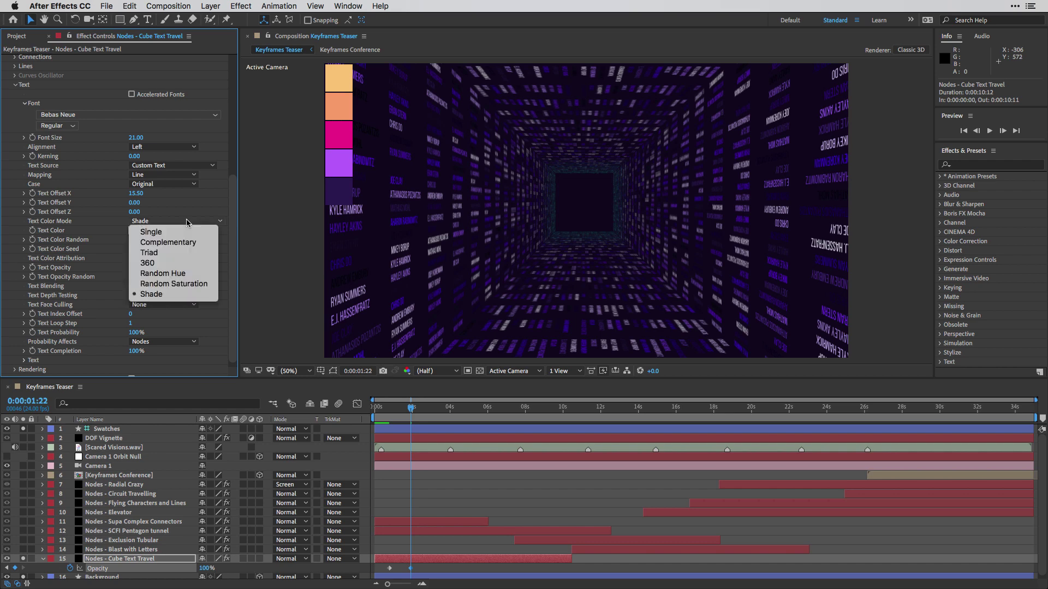
pyautogui.click(187, 264)
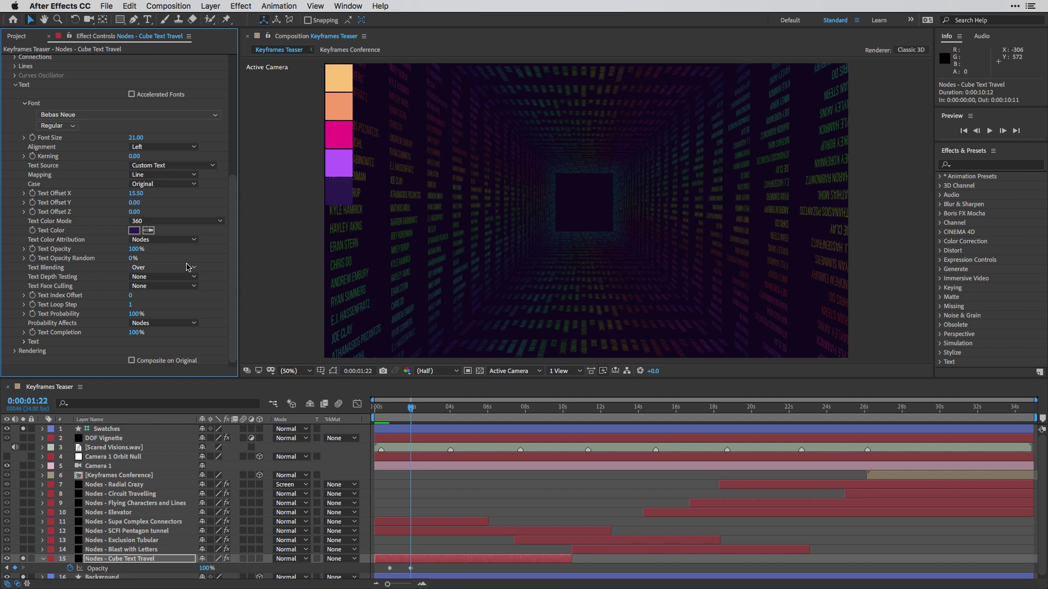
pyautogui.click(189, 221)
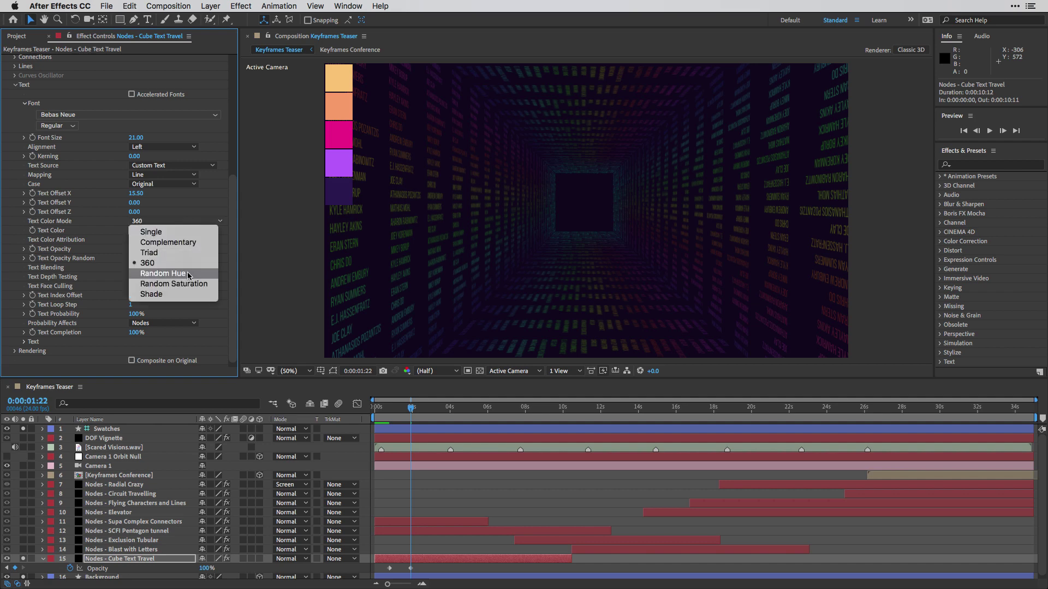
pyautogui.click(188, 274)
pyautogui.click(189, 221)
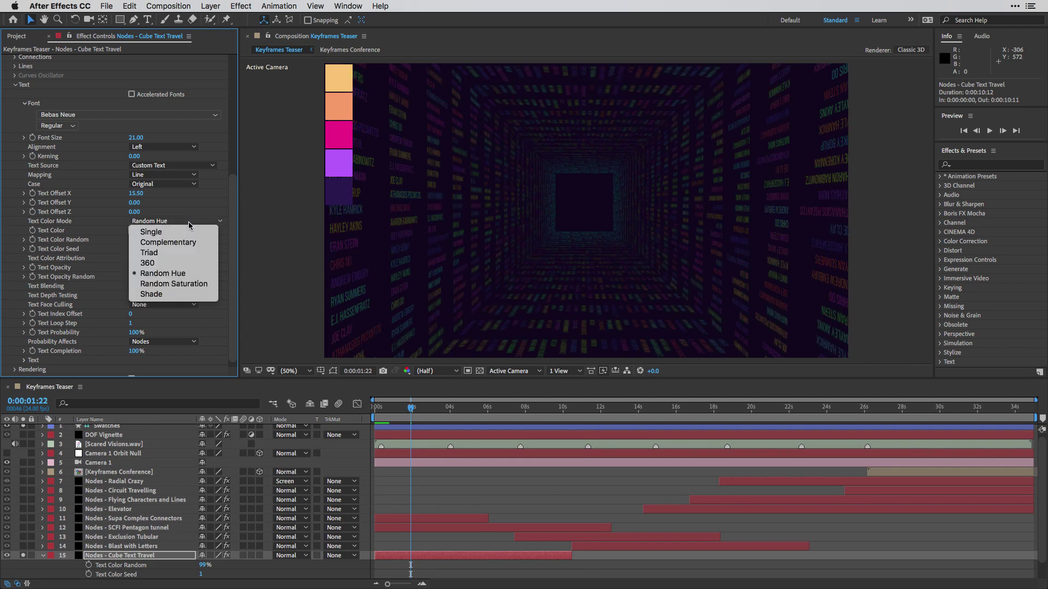
pyautogui.click(189, 285)
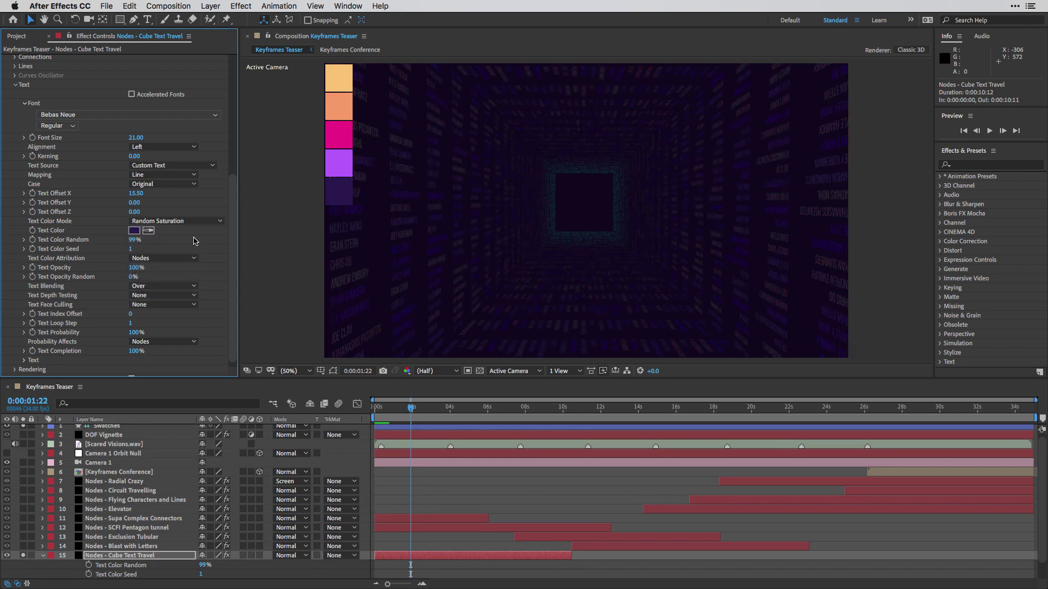
pyautogui.click(189, 223)
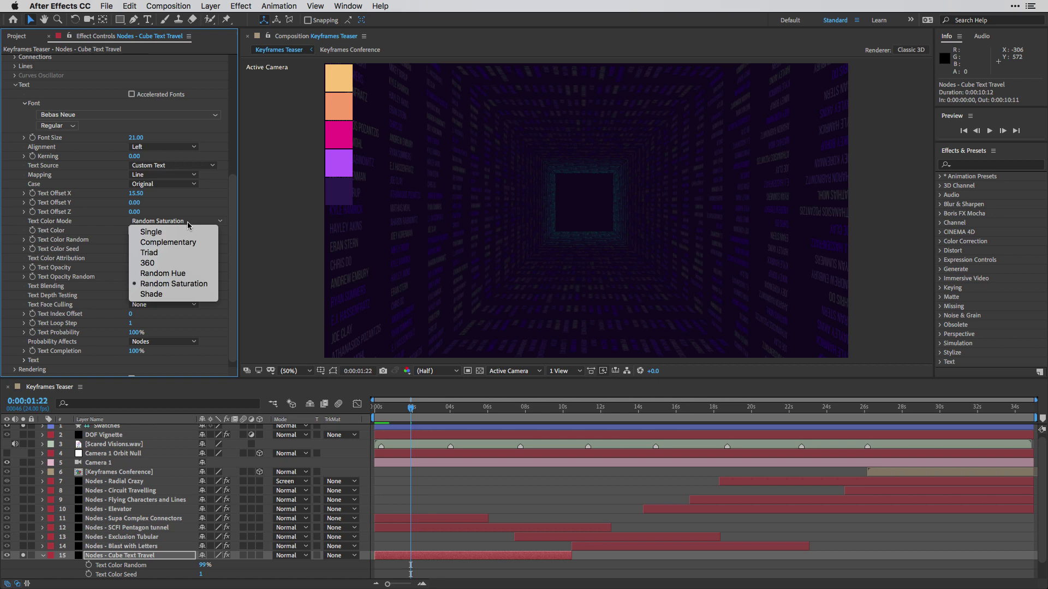
pyautogui.click(192, 294)
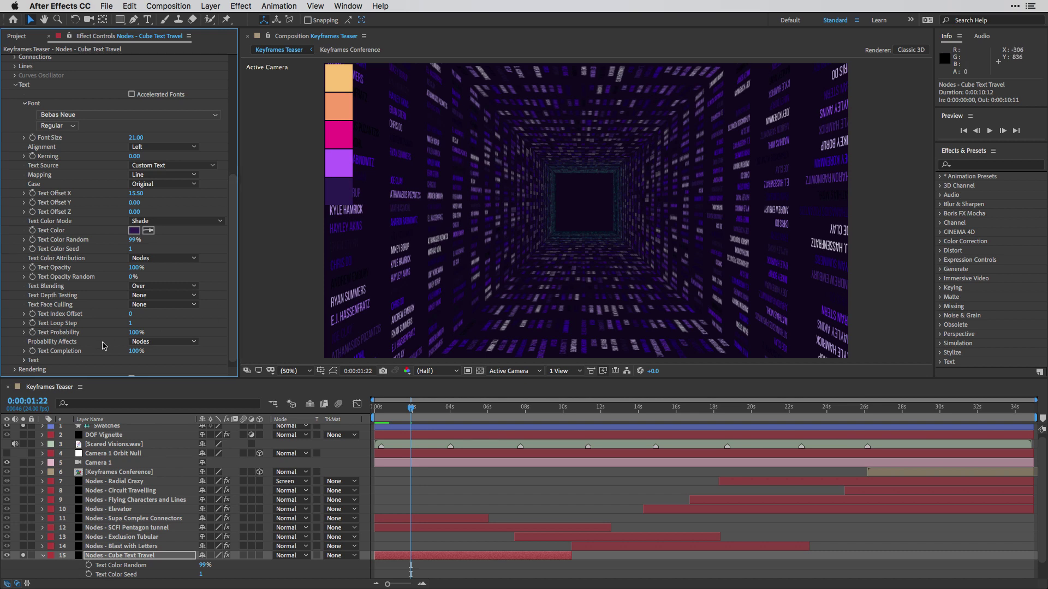
# Expand the Text settings and review the speaker names list in the editor
pyautogui.click(25, 361)
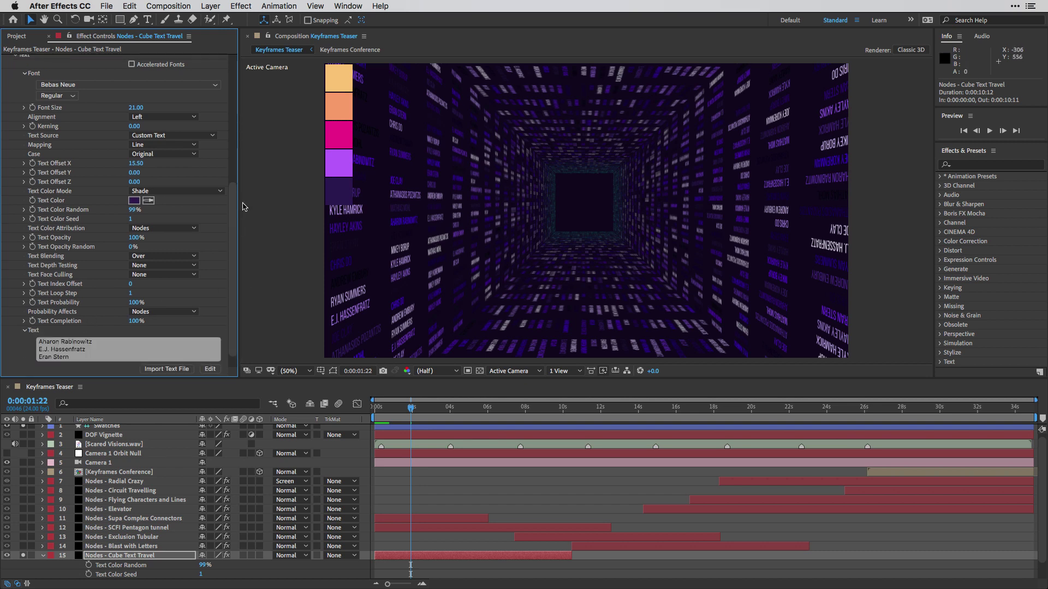
pyautogui.click(209, 369)
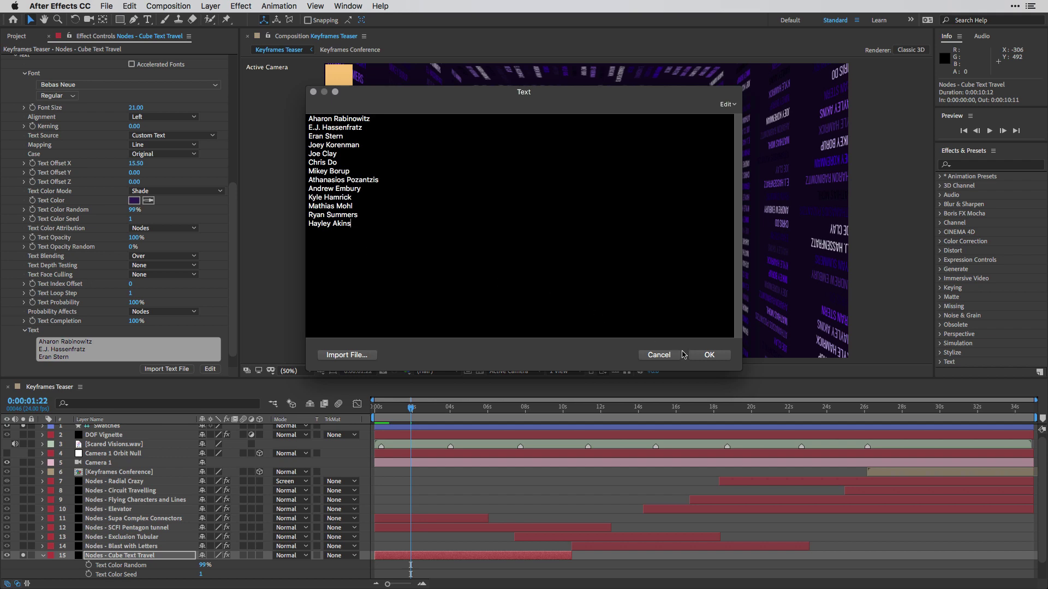
pyautogui.click(708, 356)
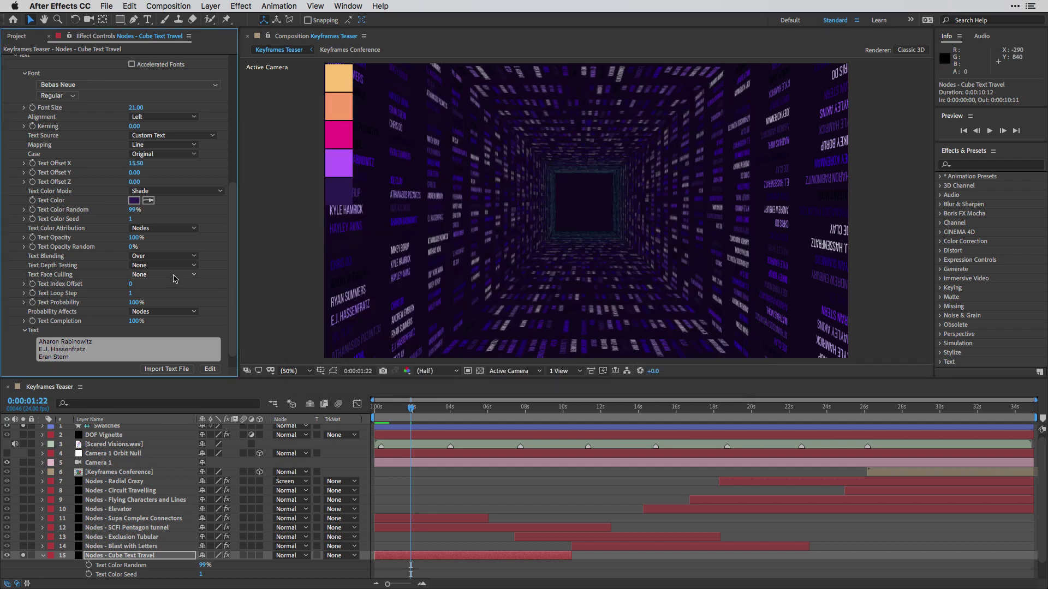
# Hide the Swatches layer and set Cube Text Travel's Opacity to 35%
pyautogui.click(7, 428)
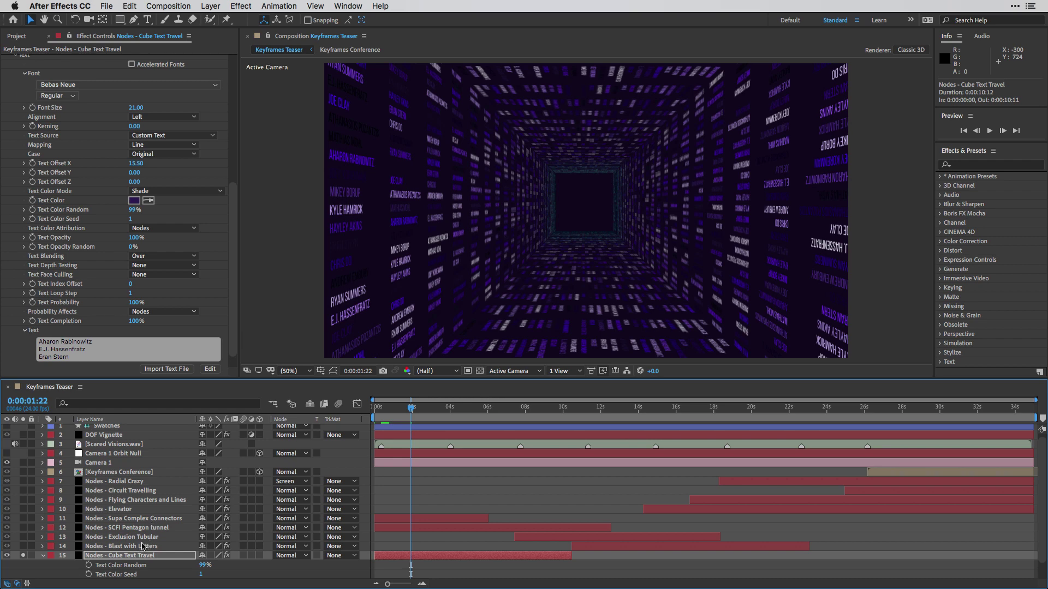
pyautogui.scroll(-2, 142, 547)
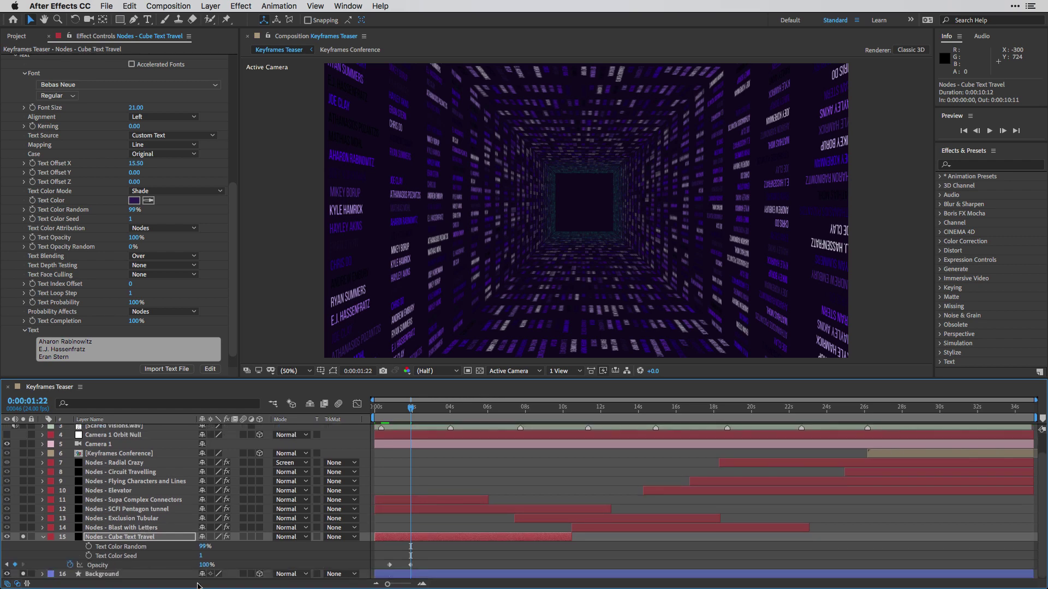
pyautogui.click(206, 565)
pyautogui.write('35')
pyautogui.press('Return')
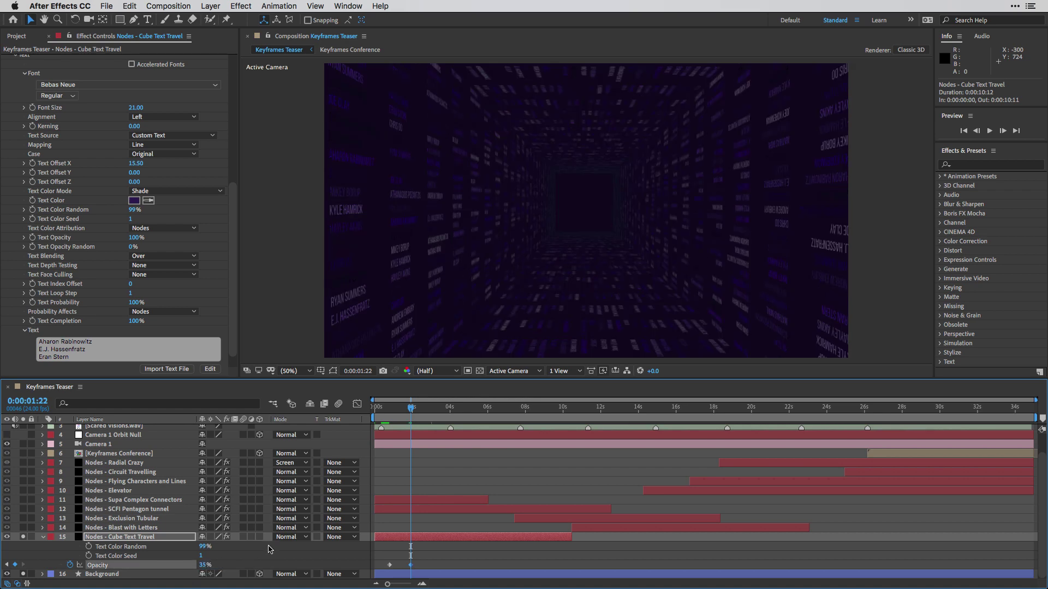
pyautogui.click(43, 538)
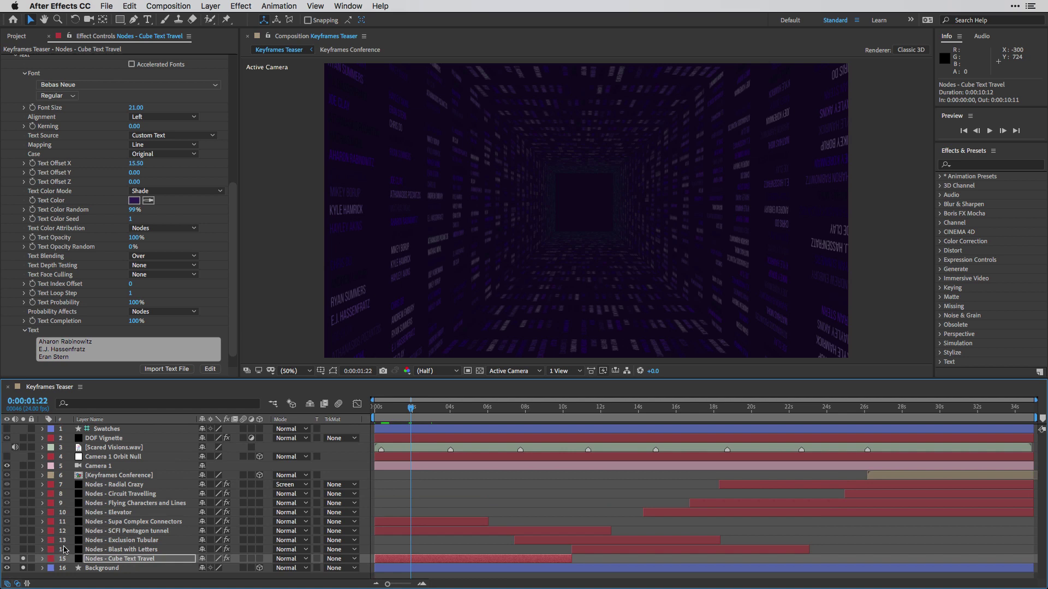
# Collapse Cube Text Travel and solo the Nodes - Supa Complex Connectors layer
pyautogui.click(91, 562)
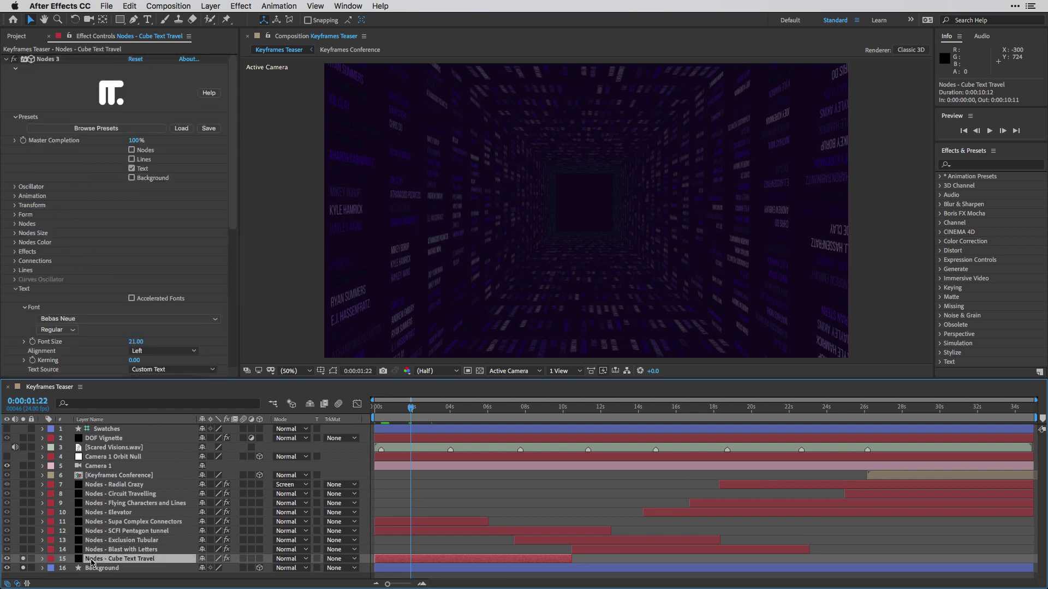
pyautogui.click(105, 523)
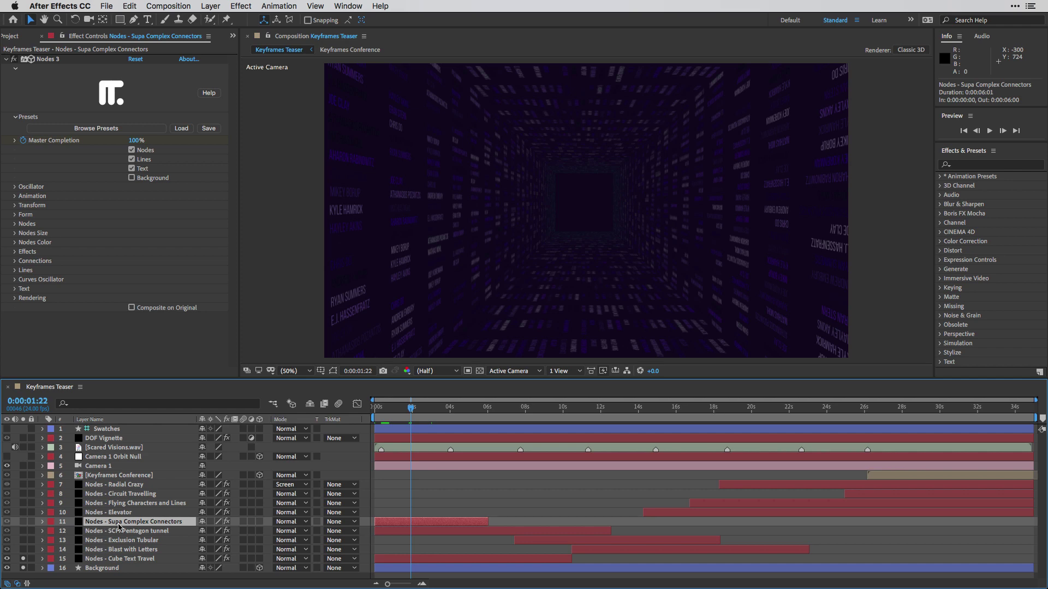
pyautogui.click(24, 523)
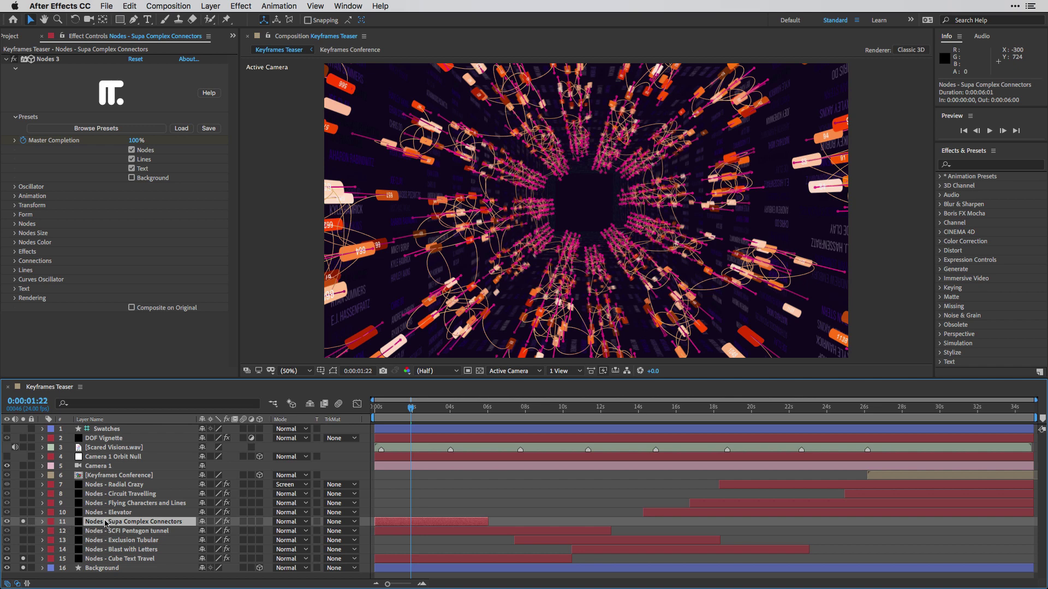
# Browse the Diagram presets for Supa Complex Connectors and cancel without changes
pyautogui.click(116, 129)
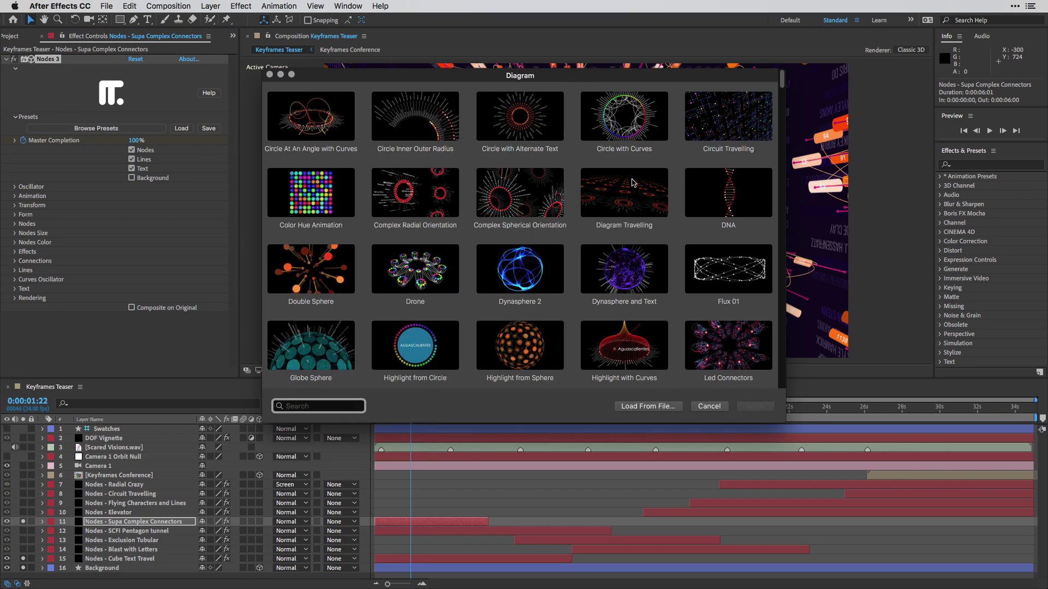
pyautogui.scroll(-4, 645, 183)
pyautogui.scroll(-20, 645, 183)
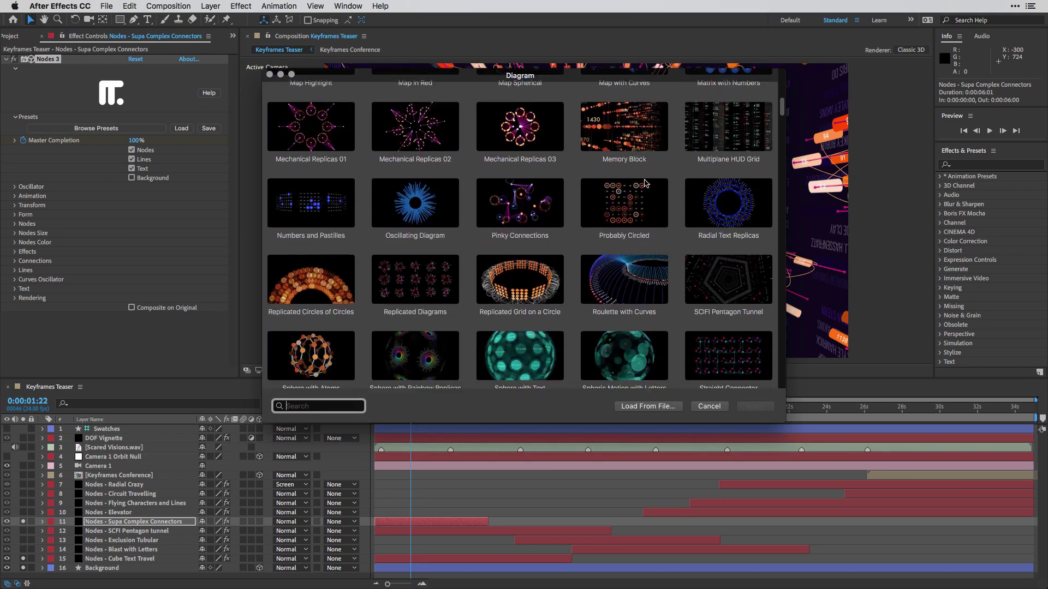
pyautogui.click(710, 408)
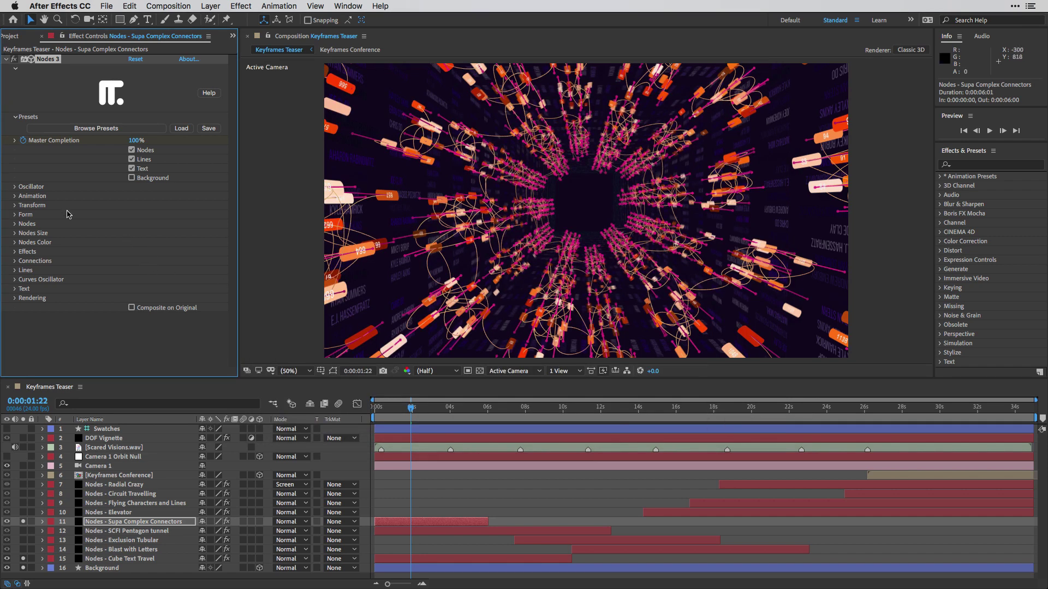
# Inspect the connectors' line and animation settings, keeping Destination 1 at Transform Rotation Z
pyautogui.click(15, 272)
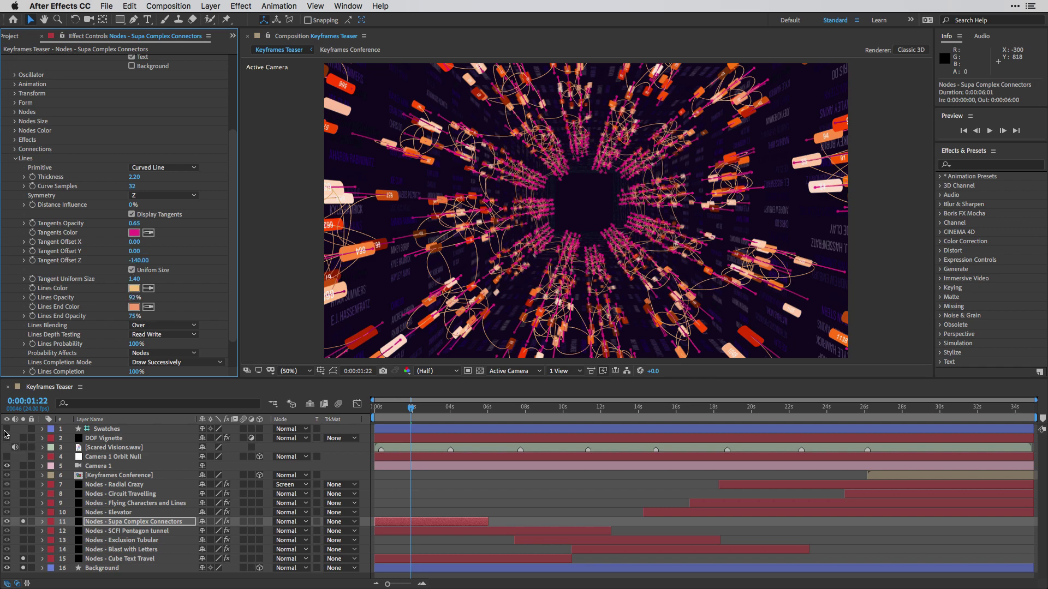
pyautogui.click(24, 430)
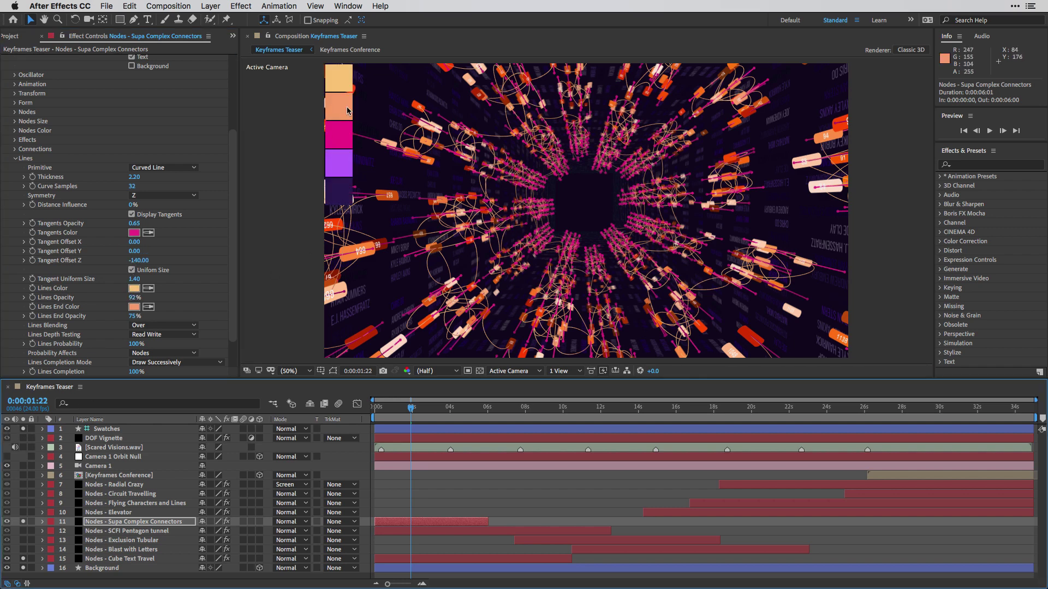
pyautogui.click(23, 430)
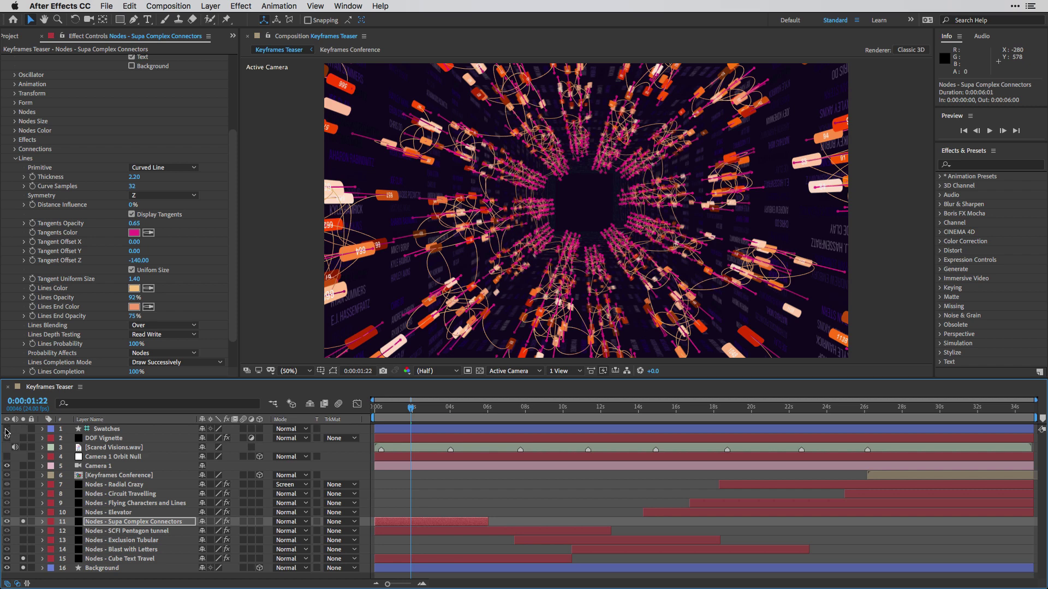
pyautogui.click(16, 159)
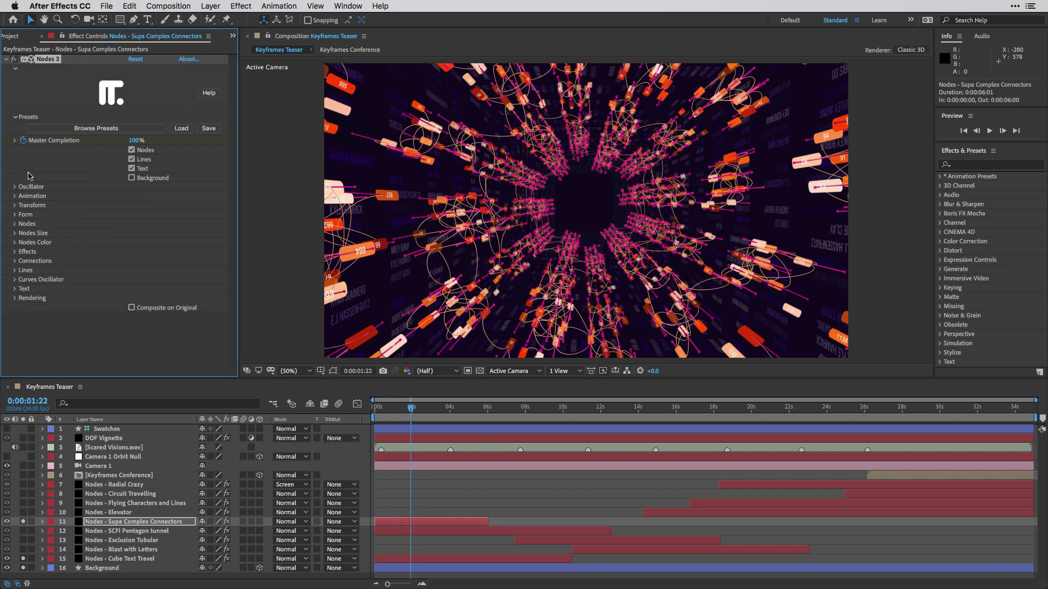
pyautogui.click(15, 197)
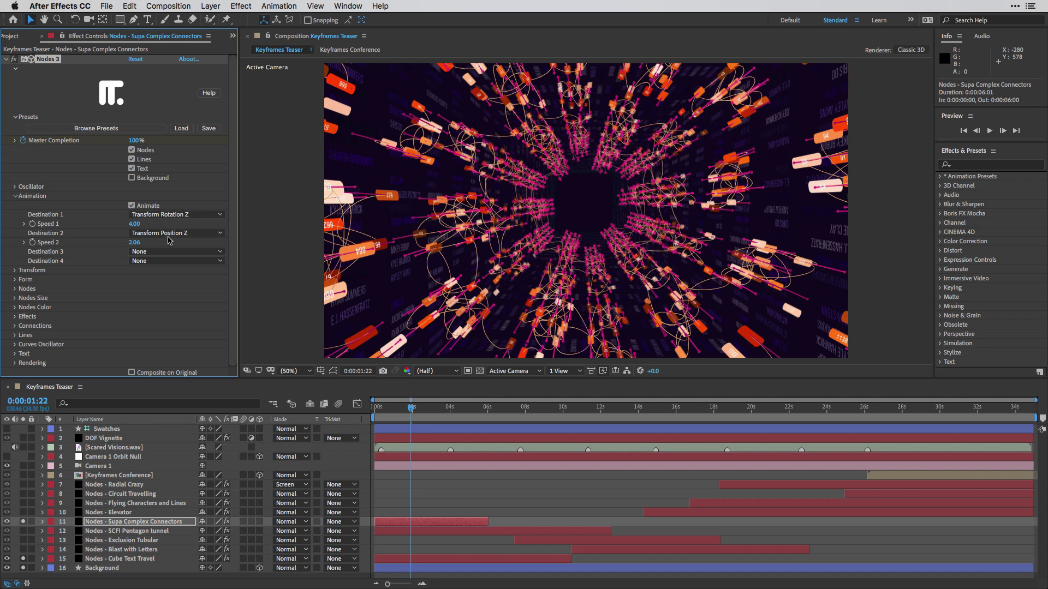
pyautogui.click(174, 214)
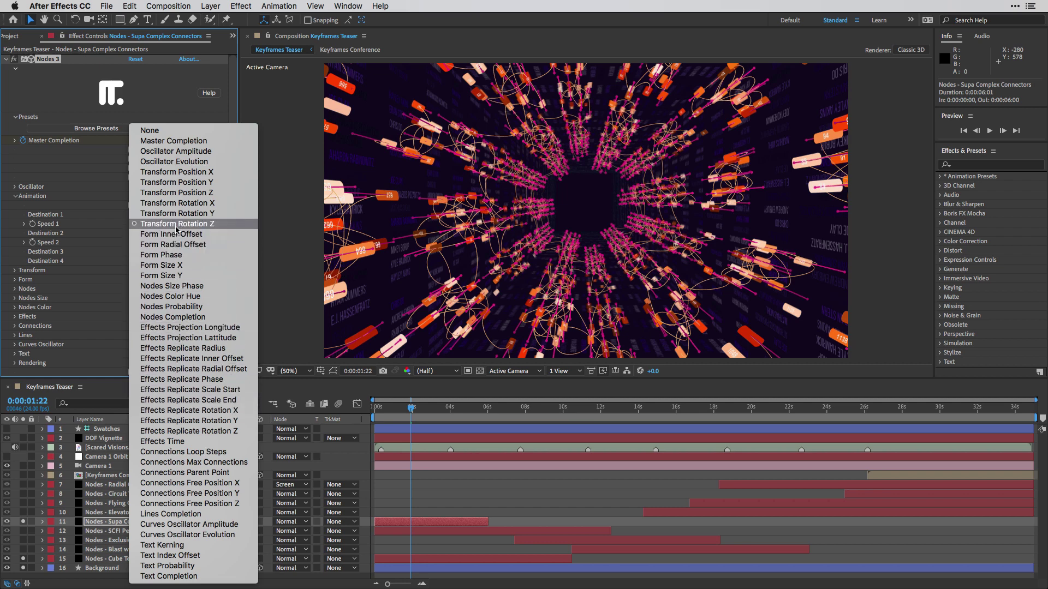
pyautogui.click(121, 225)
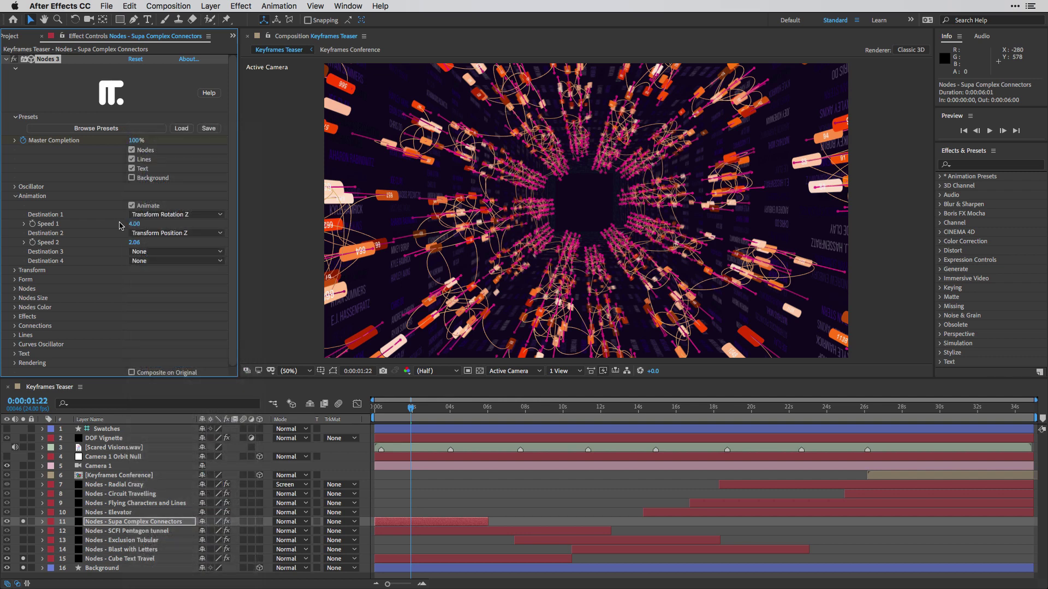
pyautogui.press('super+z')
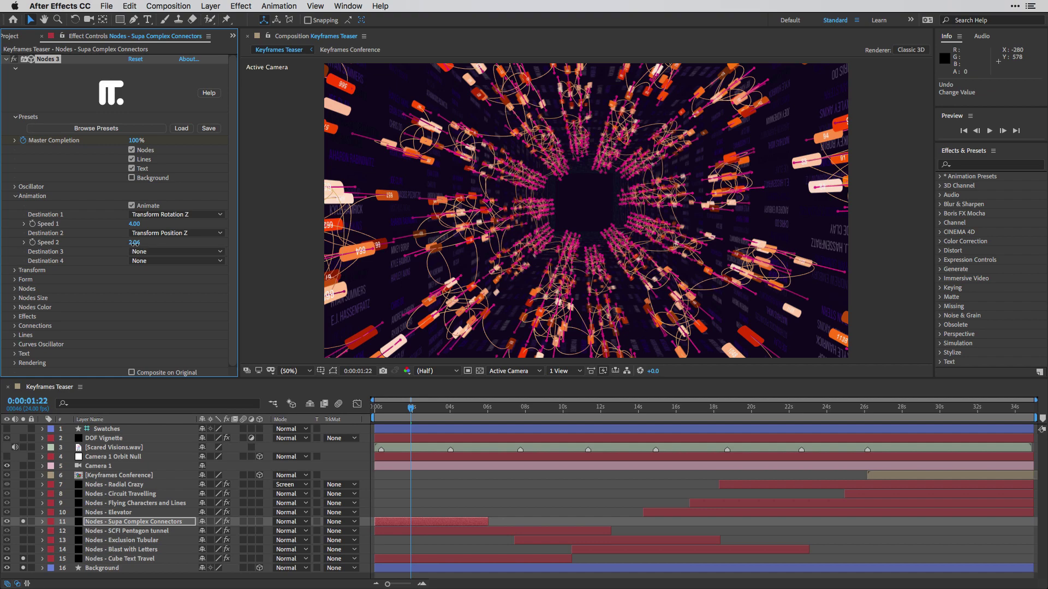
# Preview a higher Speed 2, then set Speed 2 back to 2.06
pyautogui.moveTo(134, 243); pyautogui.dragTo(148, 247)
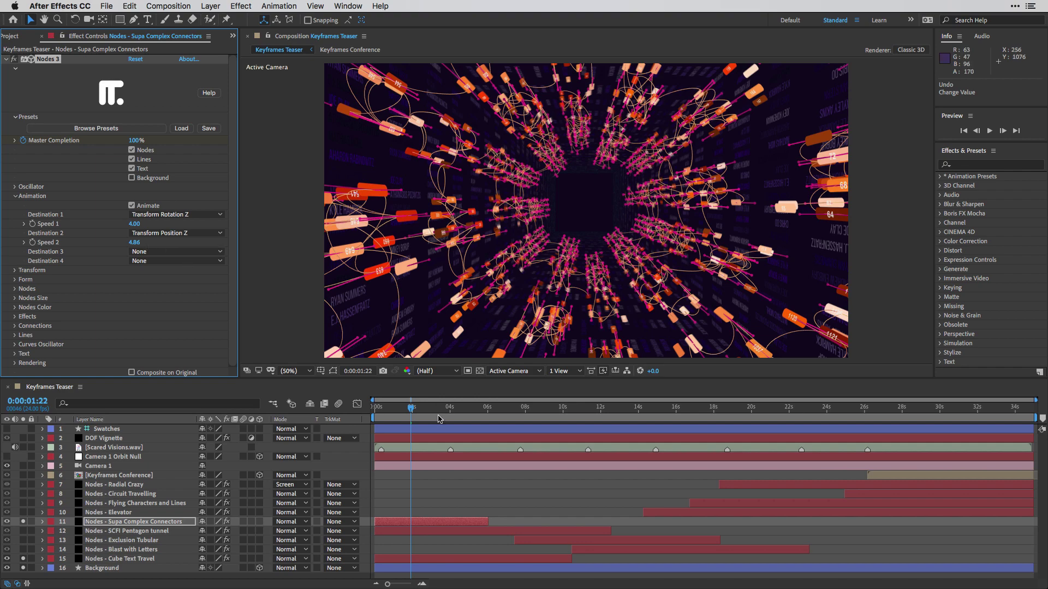
pyautogui.press('space')
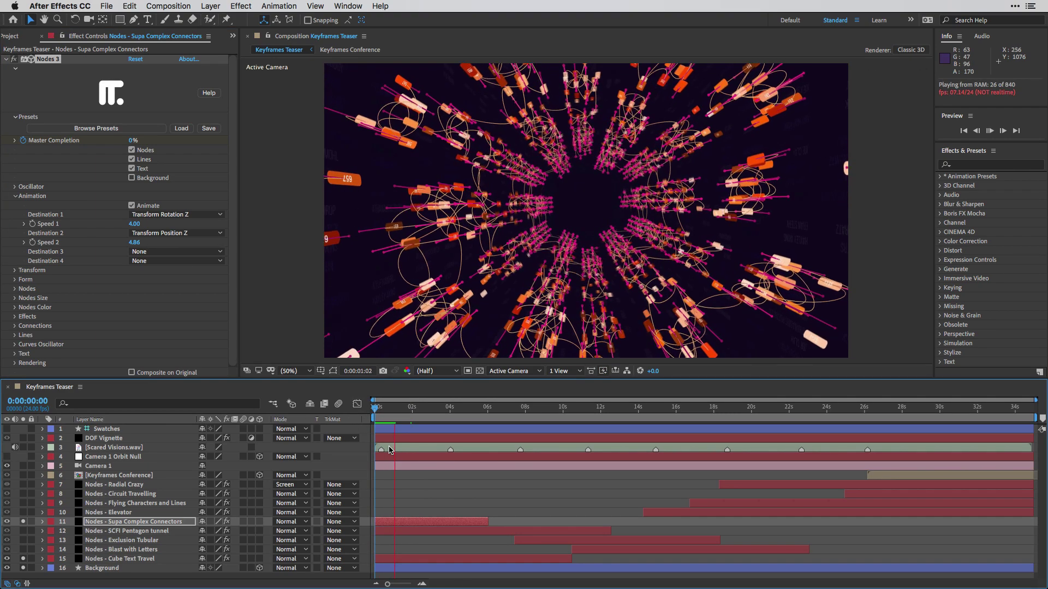
pyautogui.press('space')
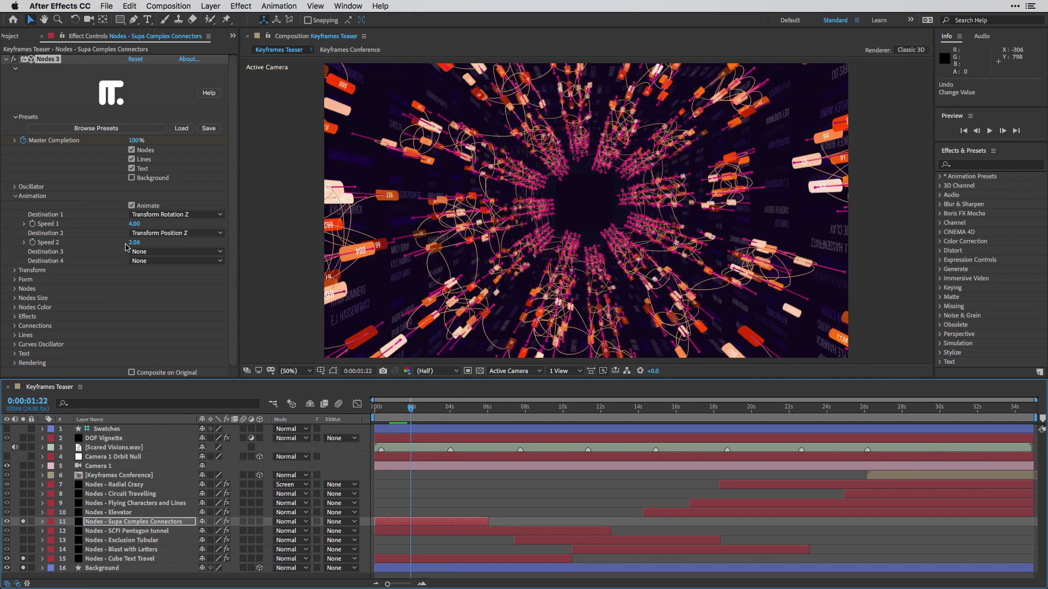
pyautogui.moveTo(133, 244); pyautogui.dragTo(129, 247)
# Keep Replicate as the Nodes effect type and set Copies to 1
pyautogui.click(15, 318)
pyautogui.scroll(-5, 16, 322)
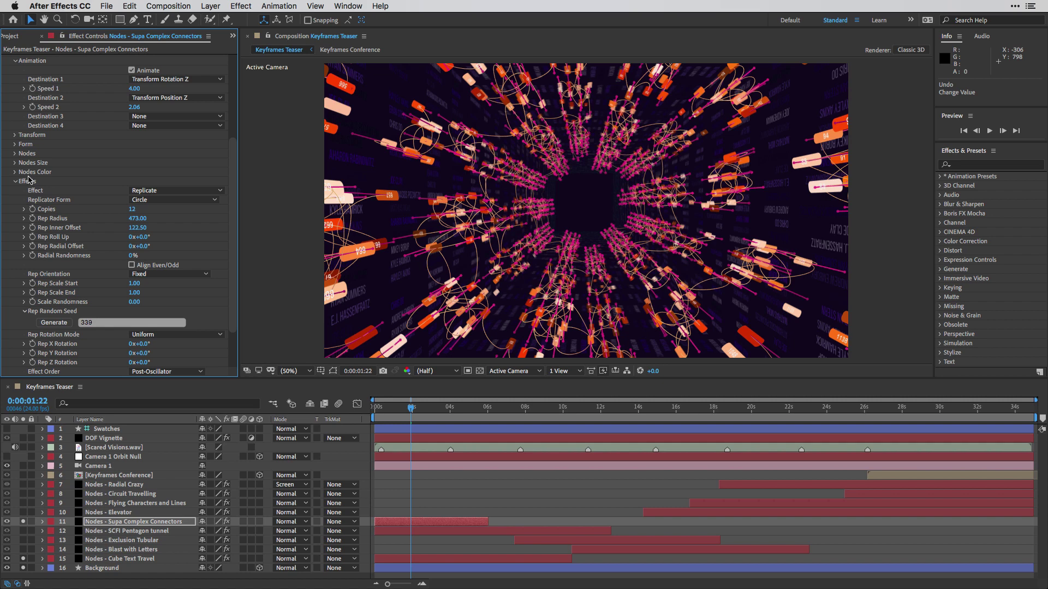
pyautogui.click(175, 191)
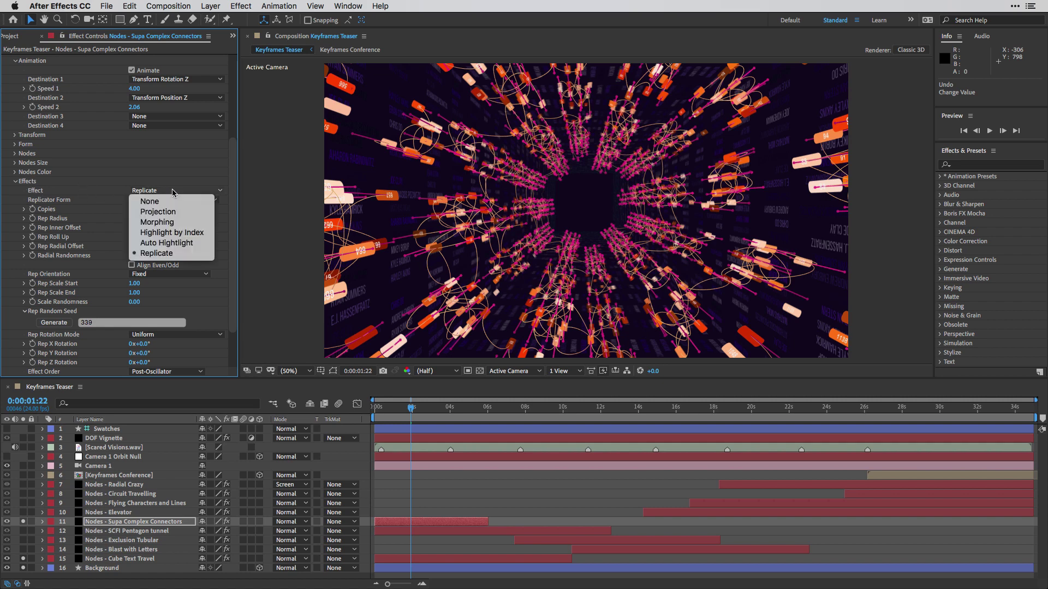
pyautogui.click(174, 254)
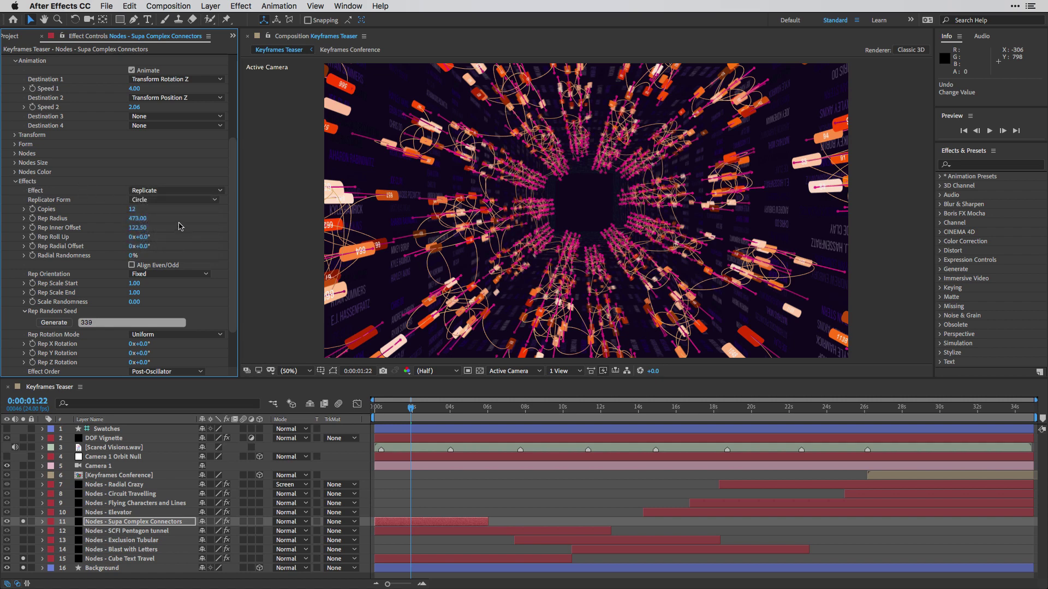
pyautogui.click(145, 210)
pyautogui.write('1')
pyautogui.press('Return')
# Set Copies to 5 and try the Random replicator form before returning to Circle
pyautogui.scroll(5, 235, 76)
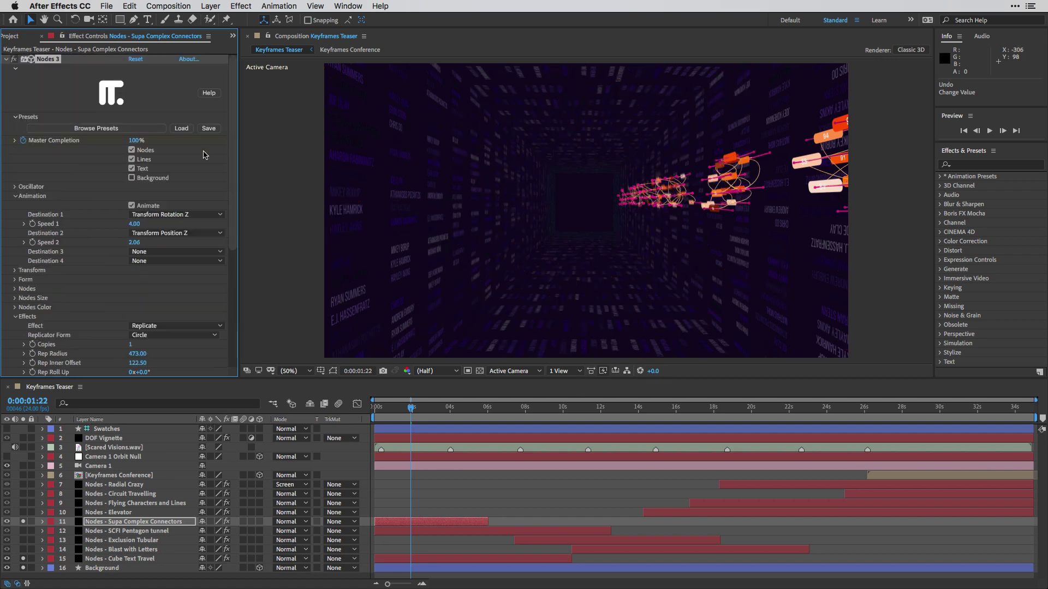
pyautogui.moveTo(236, 137); pyautogui.dragTo(242, 295)
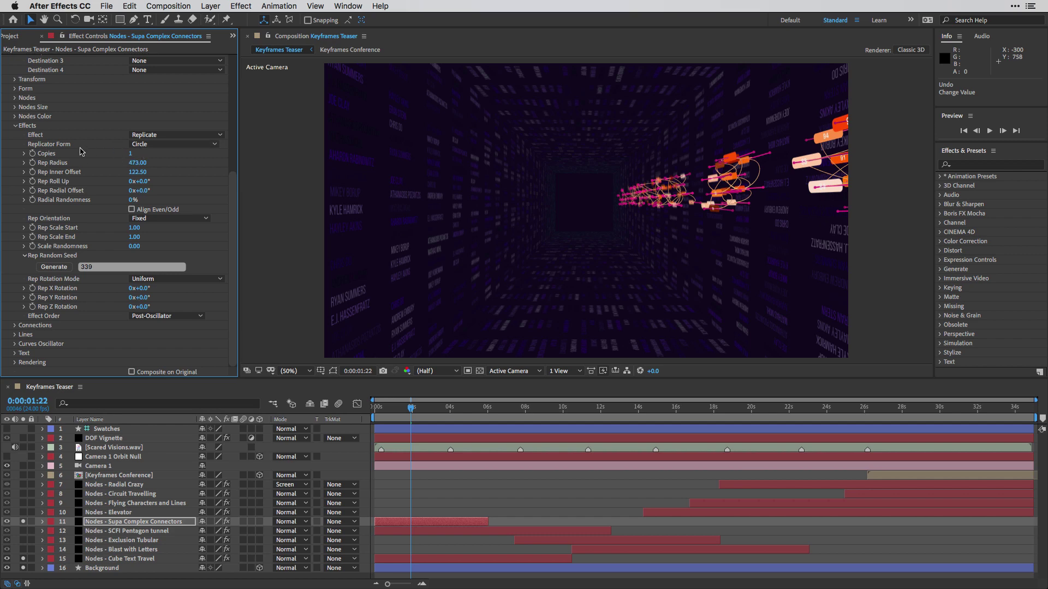
pyautogui.click(131, 154)
pyautogui.press('Return')
pyautogui.click(167, 145)
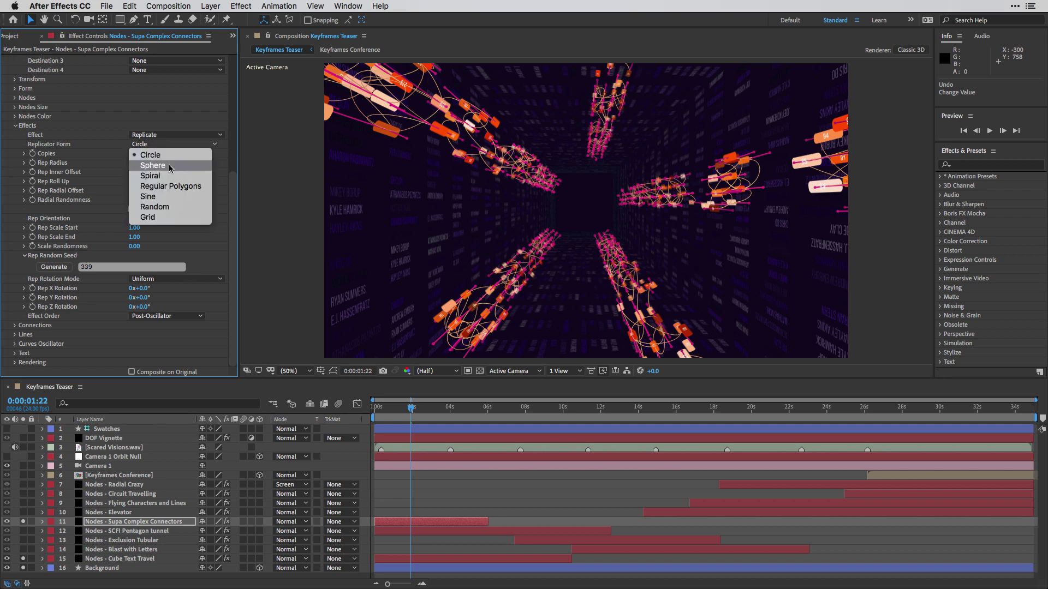
pyautogui.click(173, 207)
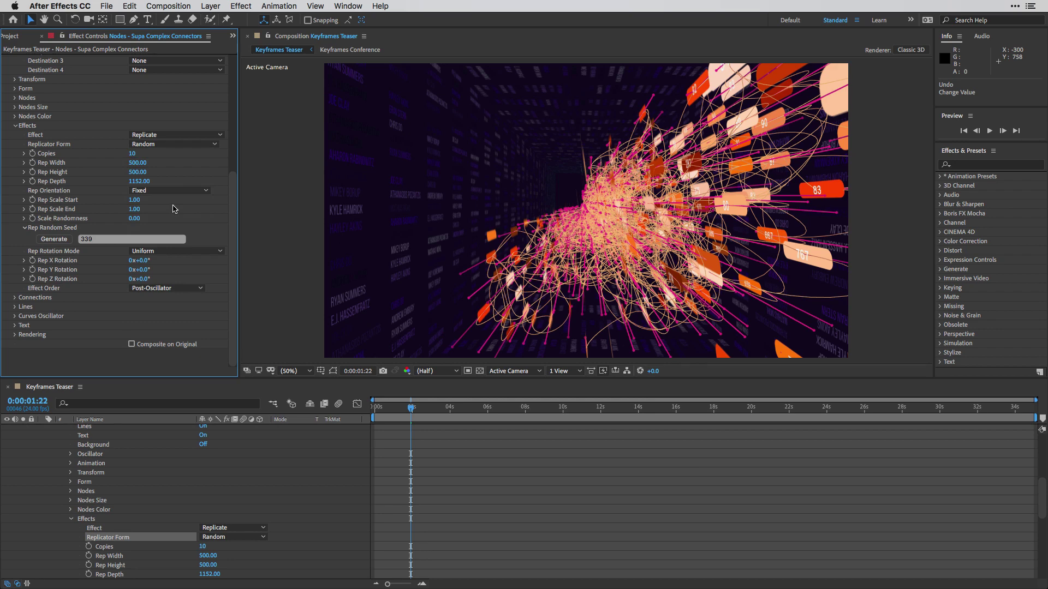
pyautogui.click(167, 145)
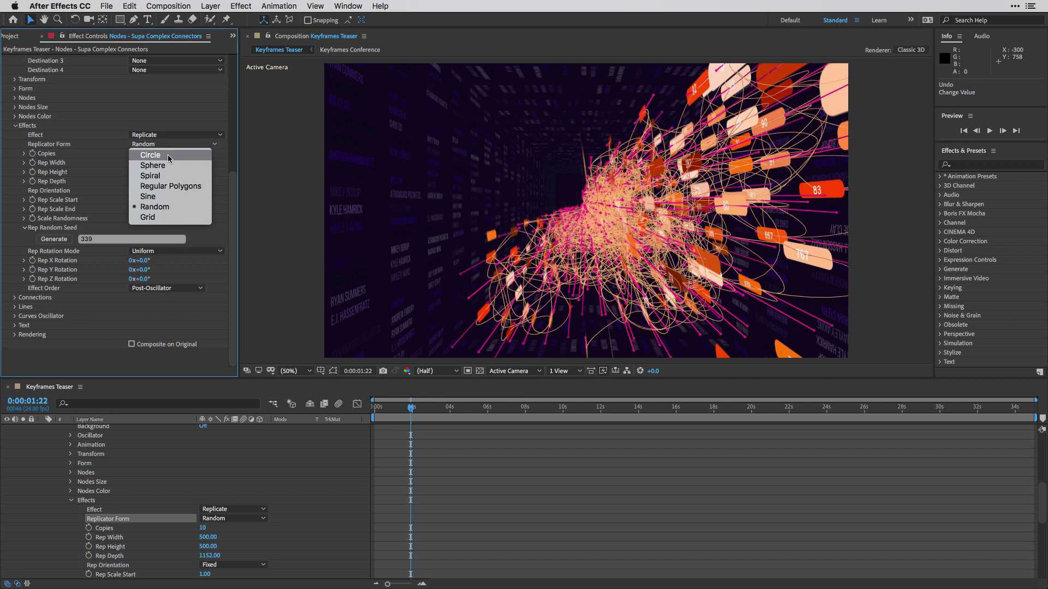
pyautogui.click(168, 155)
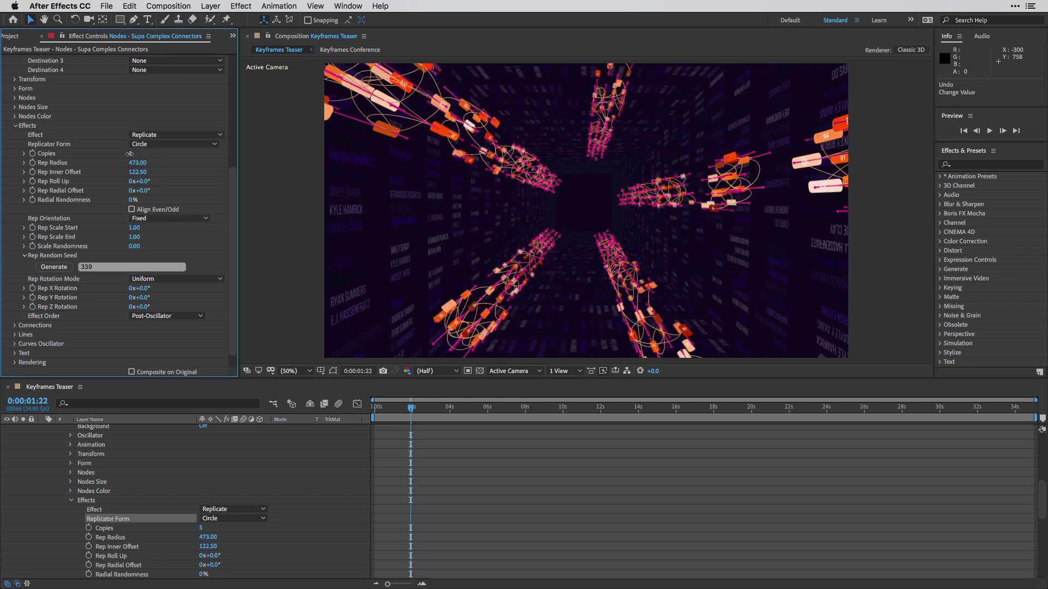
# Set Copies to 12 and preview the radial connector arrangement
pyautogui.click(133, 154)
pyautogui.write('12')
pyautogui.press('Return')
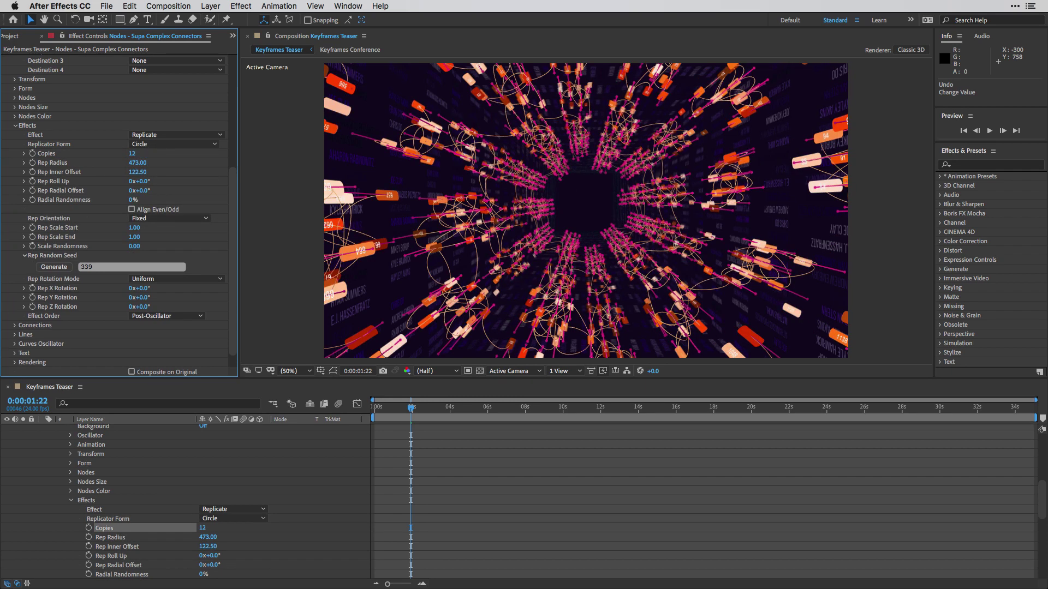
pyautogui.press('space')
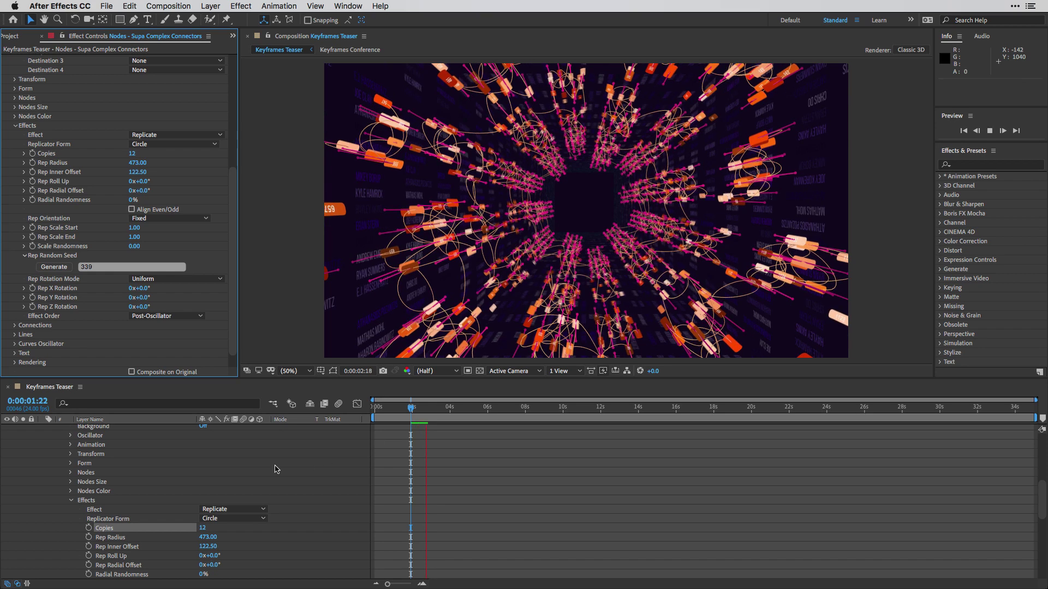
# Stop the preview and collapse the Supa Complex Connectors layer's properties
pyautogui.press('space')
pyautogui.scroll(5, 191, 467)
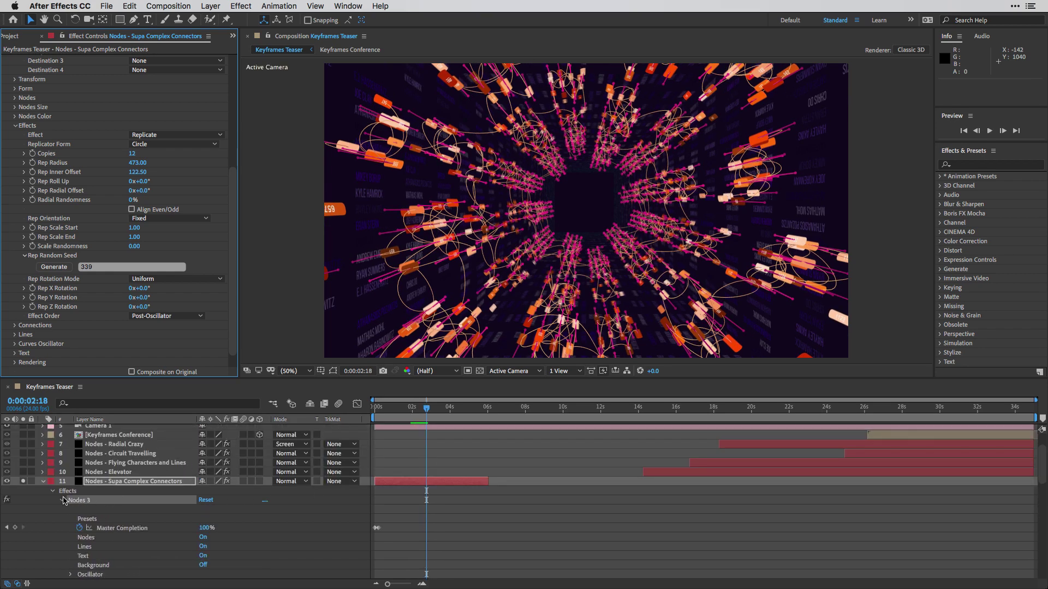
pyautogui.click(53, 492)
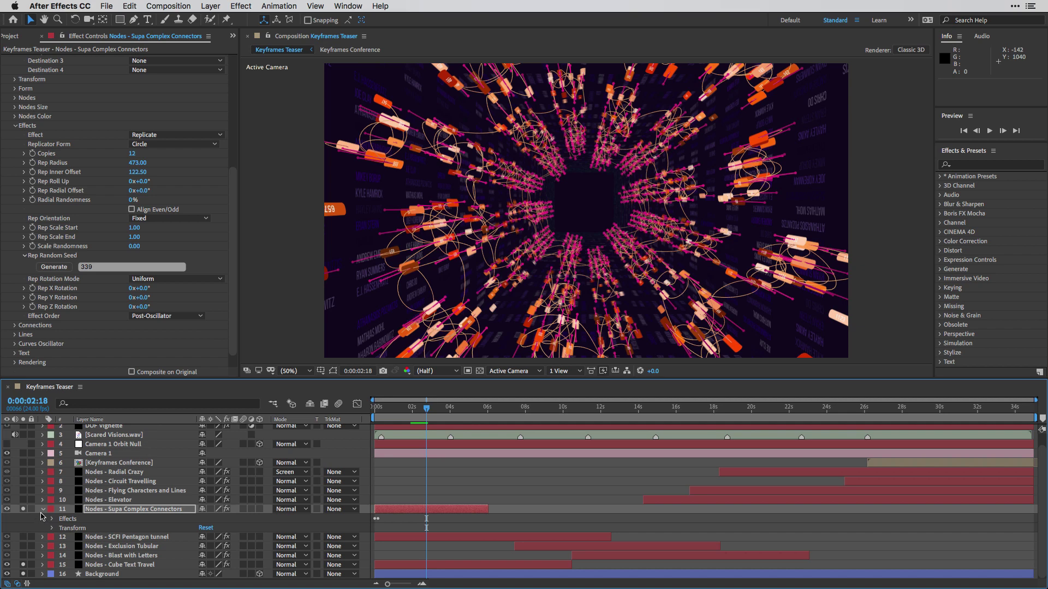
pyautogui.click(44, 509)
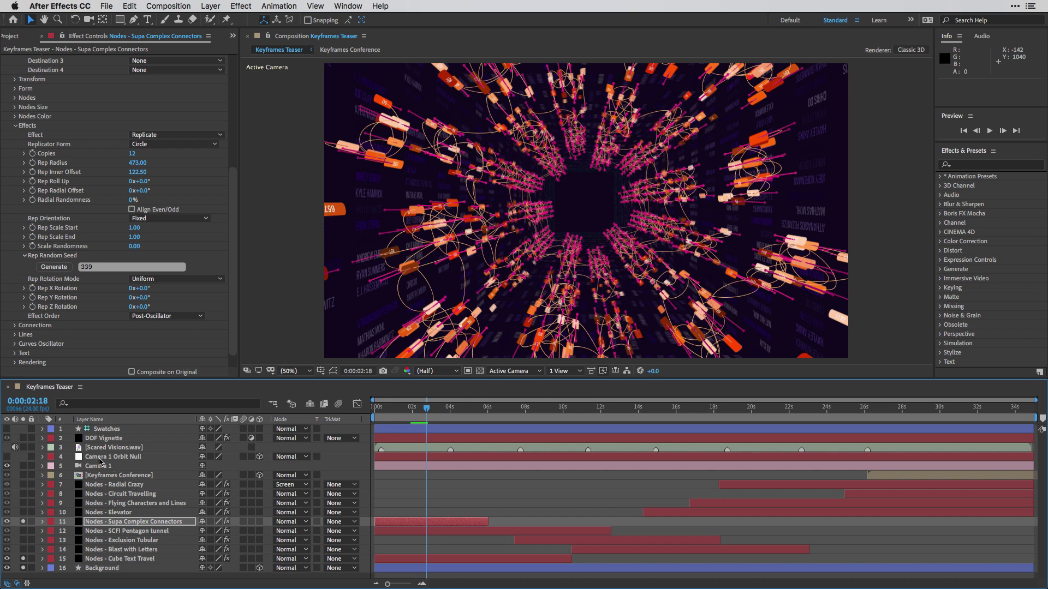
# Select Camera 1 and Camera 1 Orbit Null, and show the Parent & Link column
pyautogui.click(101, 465)
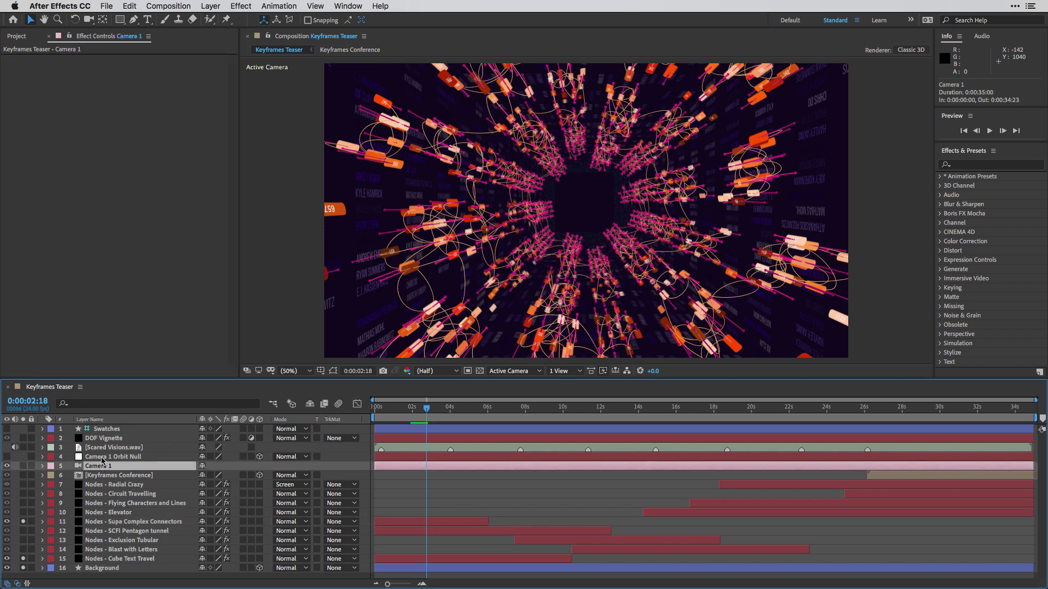
pyautogui.click(100, 459)
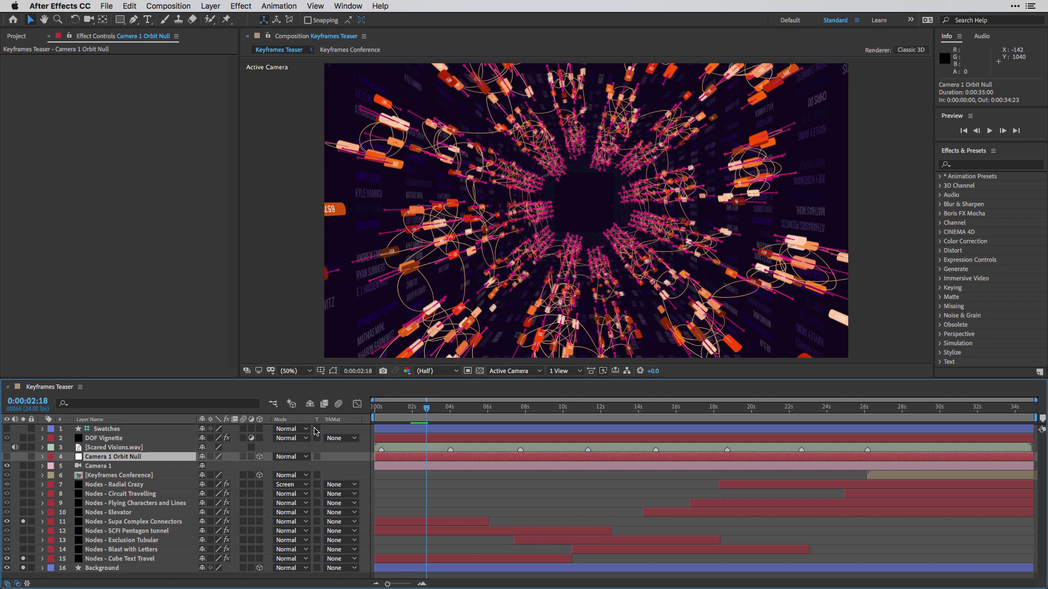
pyautogui.hotkey('shift', 'F4')
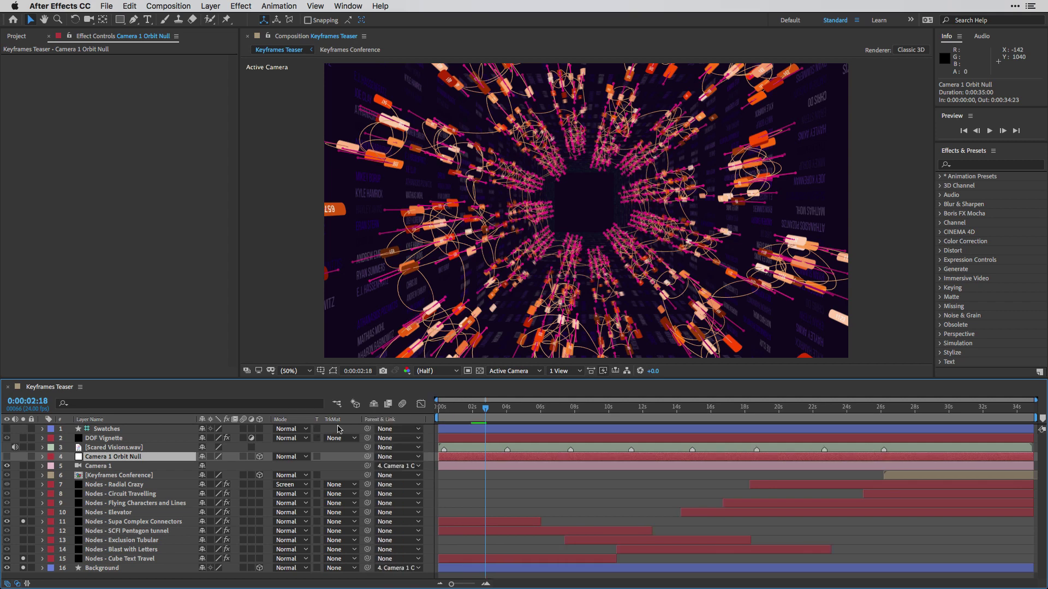
# Create an orbit null for Camera 1 from its layer context menu
pyautogui.click(100, 468)
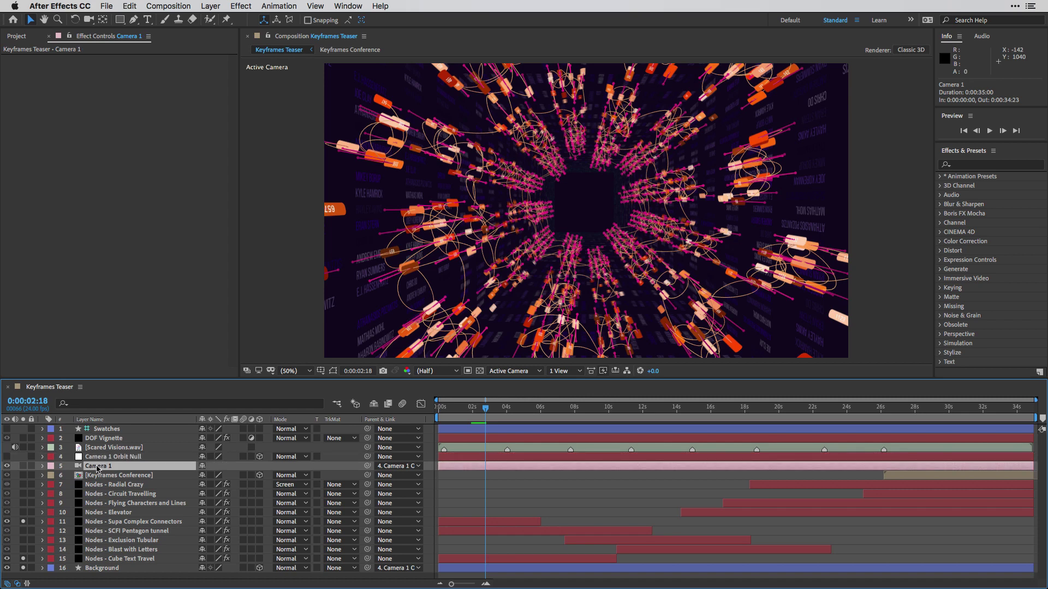
pyautogui.rightClick(97, 468)
pyautogui.moveTo(128, 515)
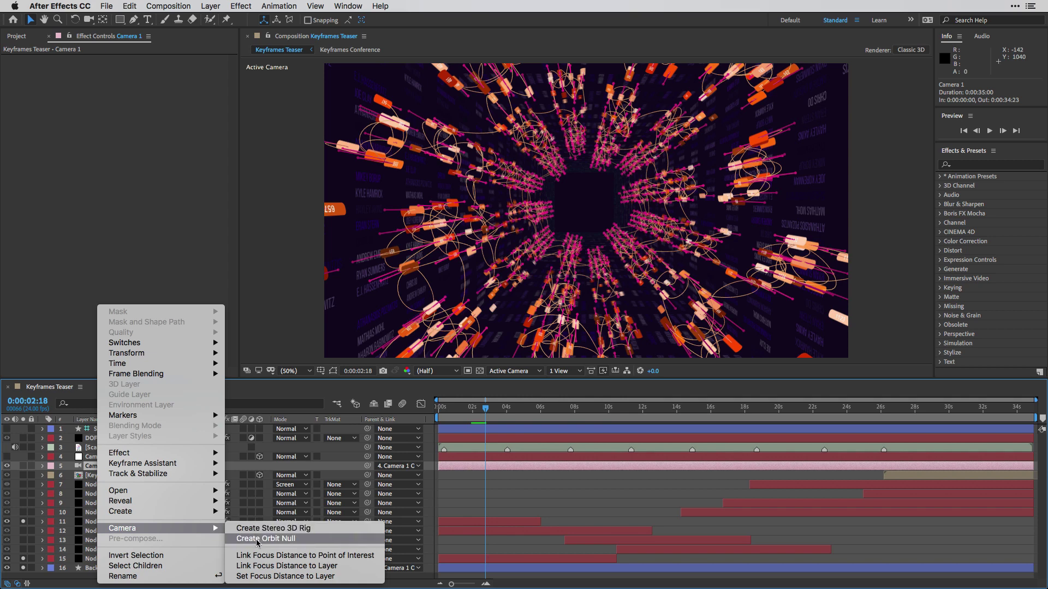
pyautogui.click(256, 541)
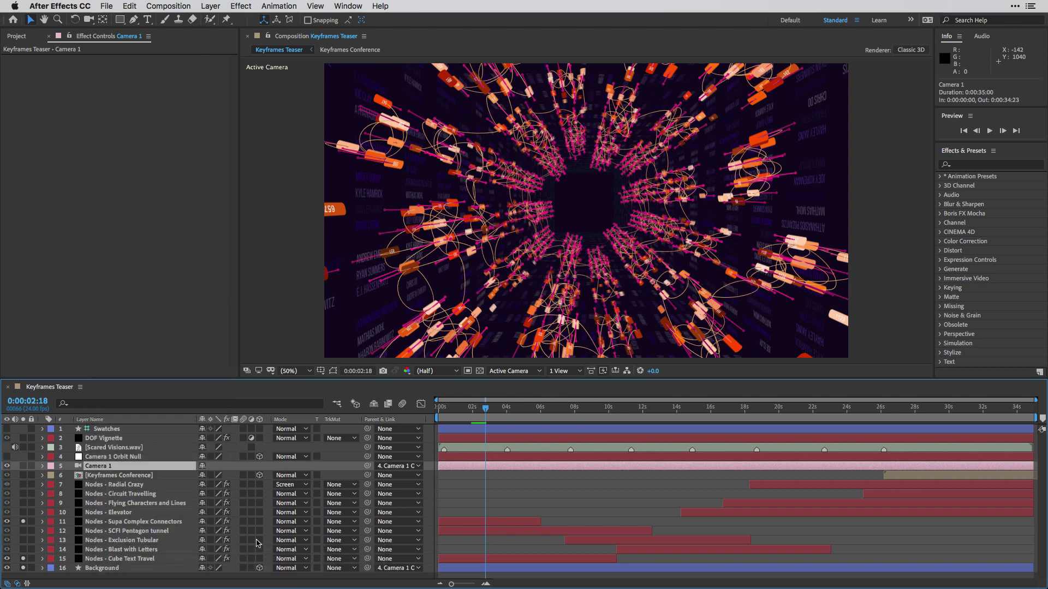
# Reveal all of Camera 1 Orbit Null's transform properties
pyautogui.click(106, 459)
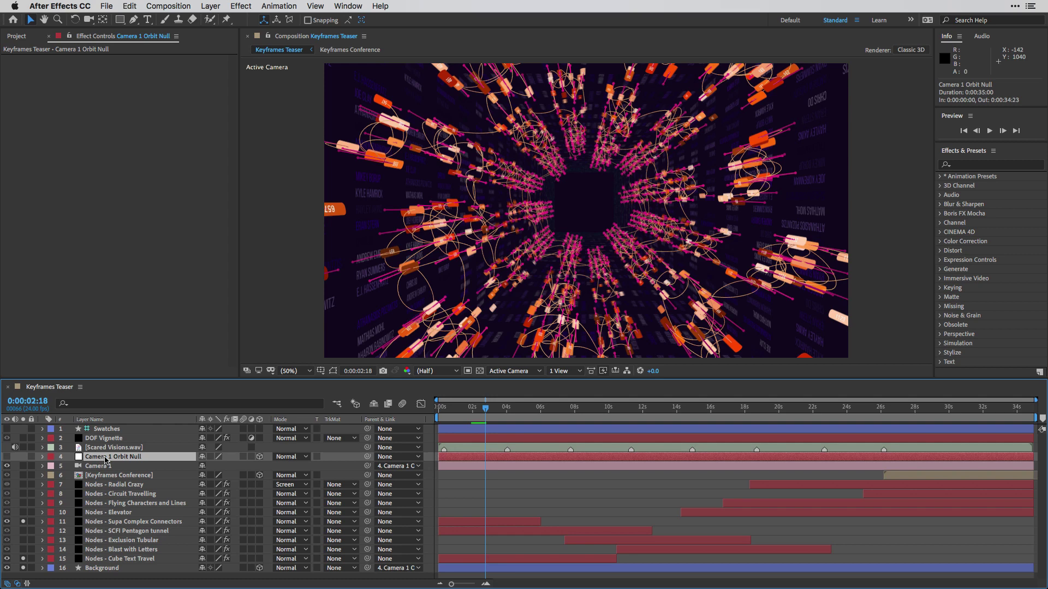
pyautogui.press('u')
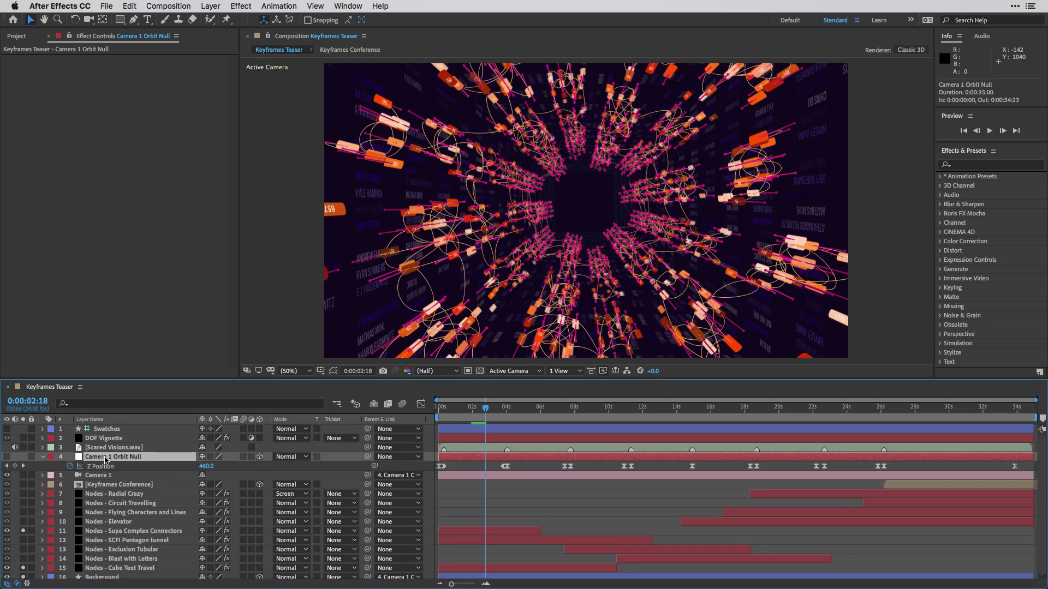
pyautogui.click(44, 458)
pyautogui.click(43, 457)
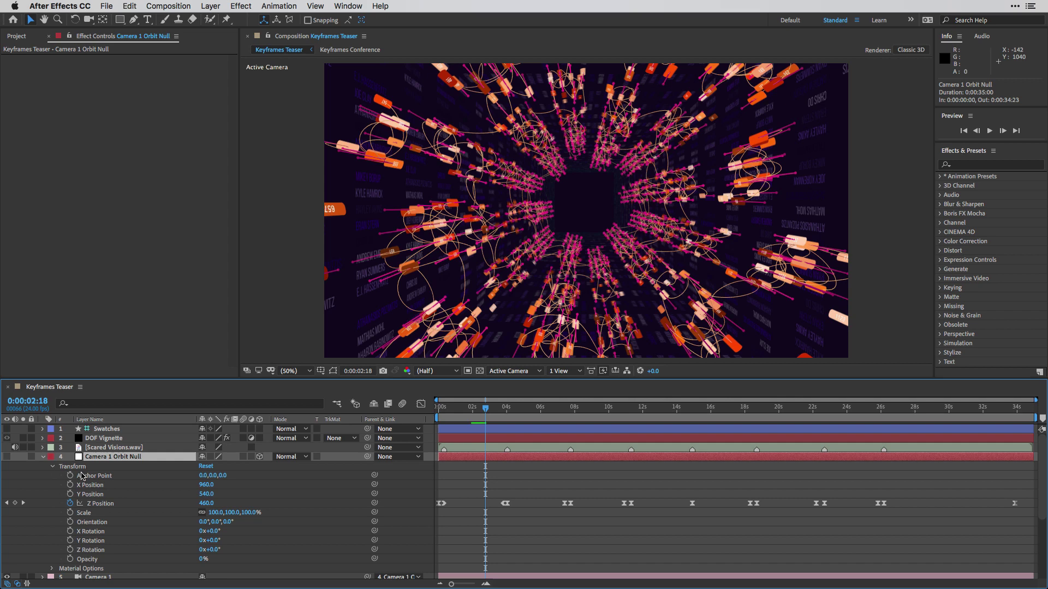
# Check X Position's Separate Dimensions option, then select the Scared Visions.wav layer
pyautogui.rightClick(85, 490)
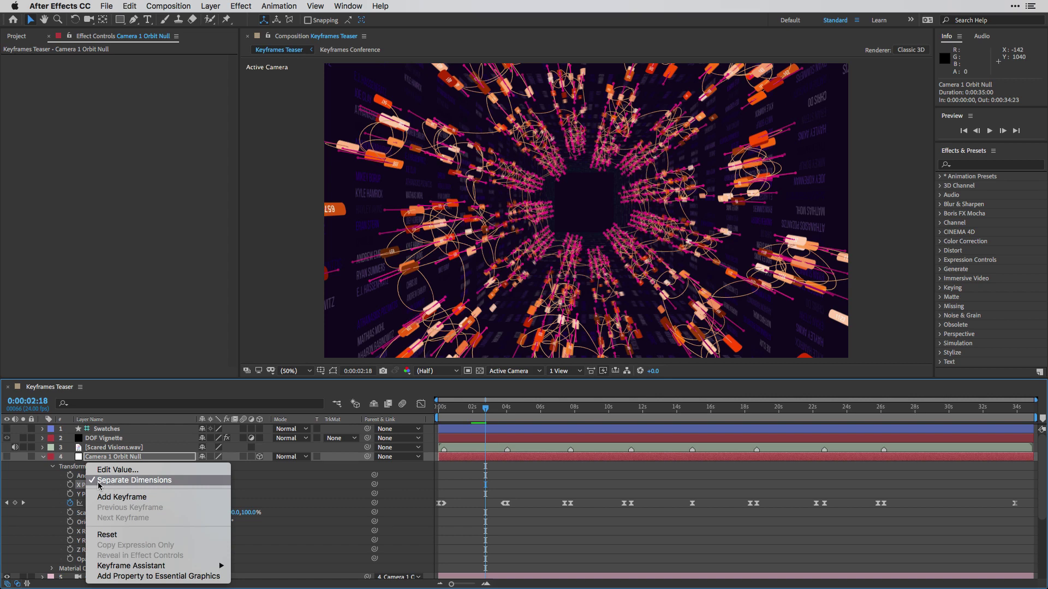
pyautogui.click(46, 486)
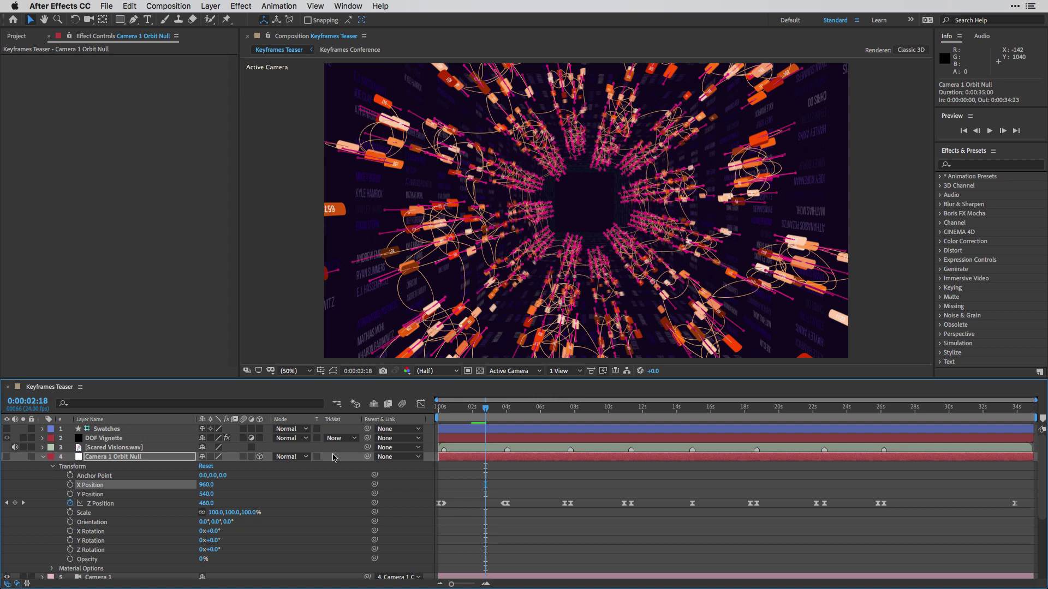
pyautogui.click(131, 449)
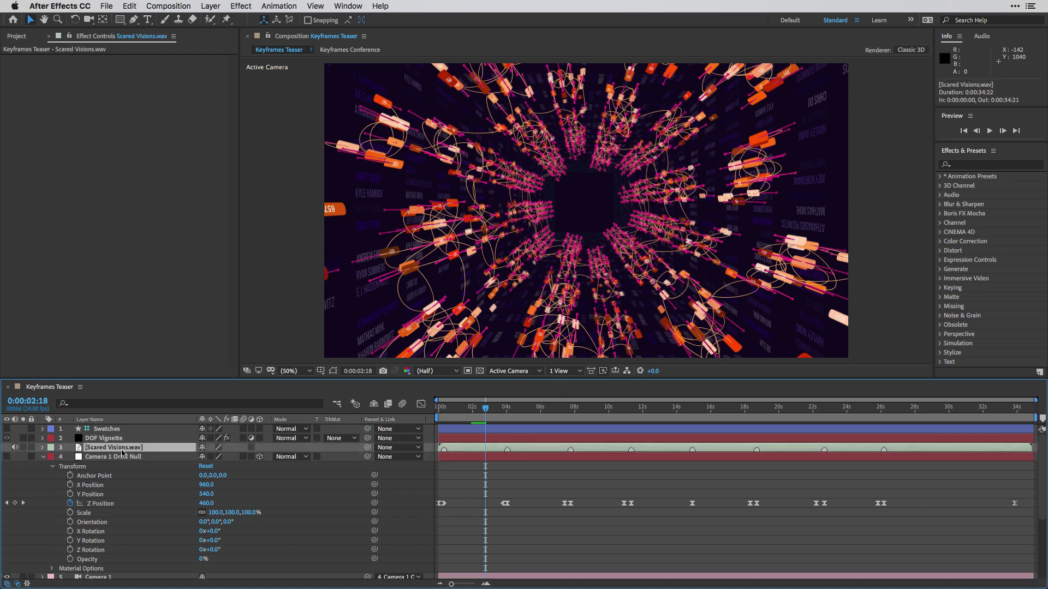
# Check the Scared Visions.wav waveform, then move to the Z Position keyframe at 0:00:03:19
pyautogui.press('l')
pyautogui.press('l')
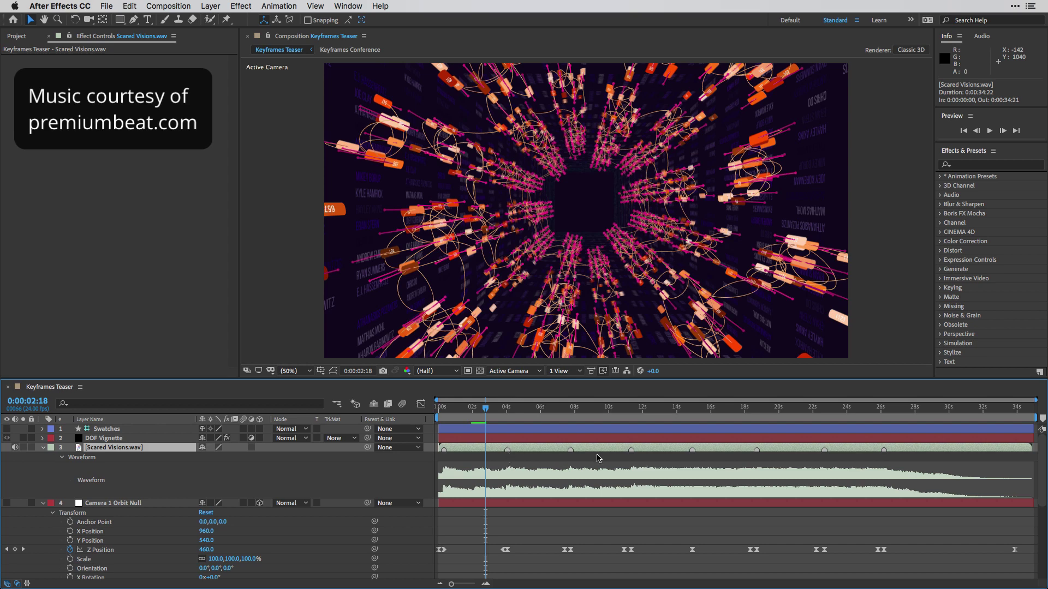
pyautogui.click(44, 449)
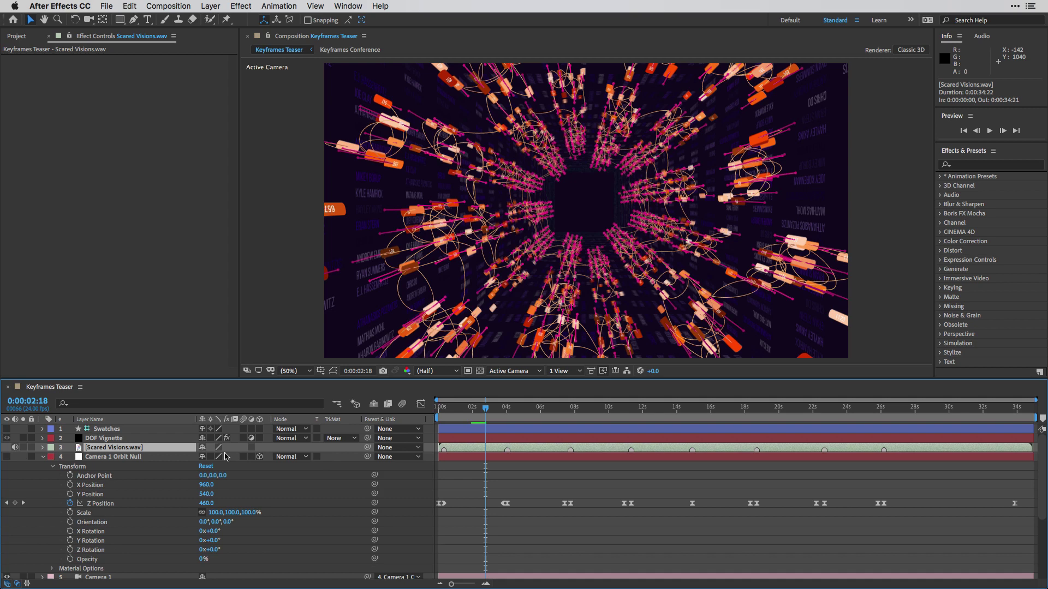
pyautogui.moveTo(496, 413); pyautogui.dragTo(503, 413)
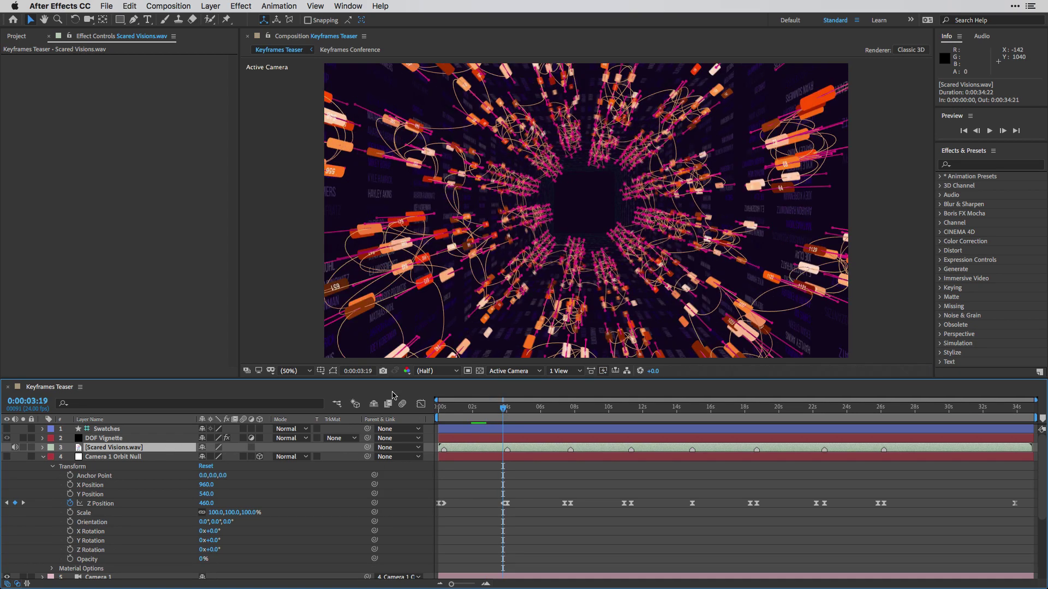
# In Custom View 1, solo the visible orbit null, zoom out and scrub through the camera move
pyautogui.click(525, 372)
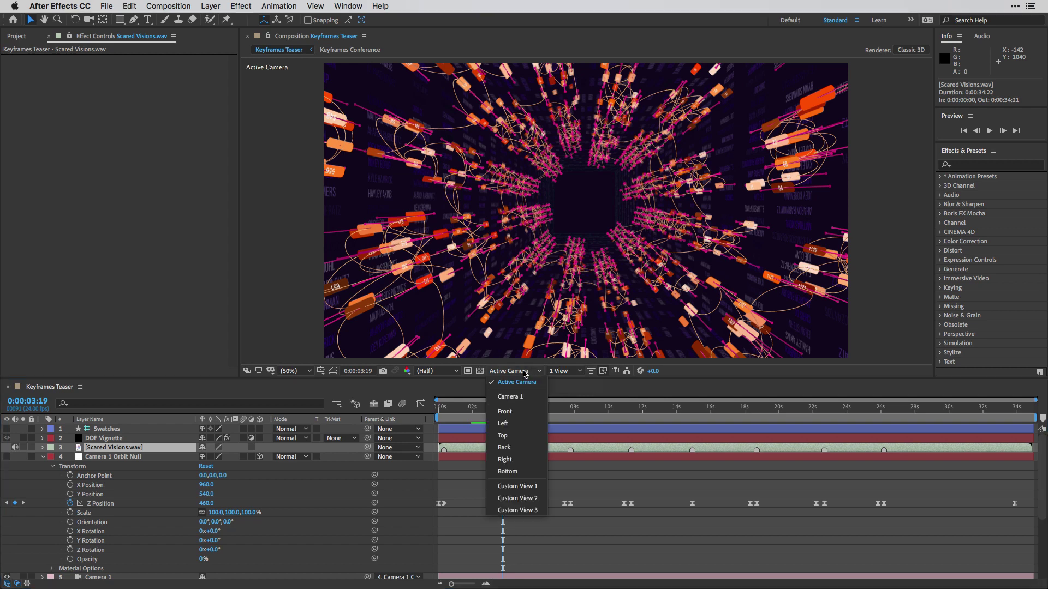
pyautogui.click(525, 486)
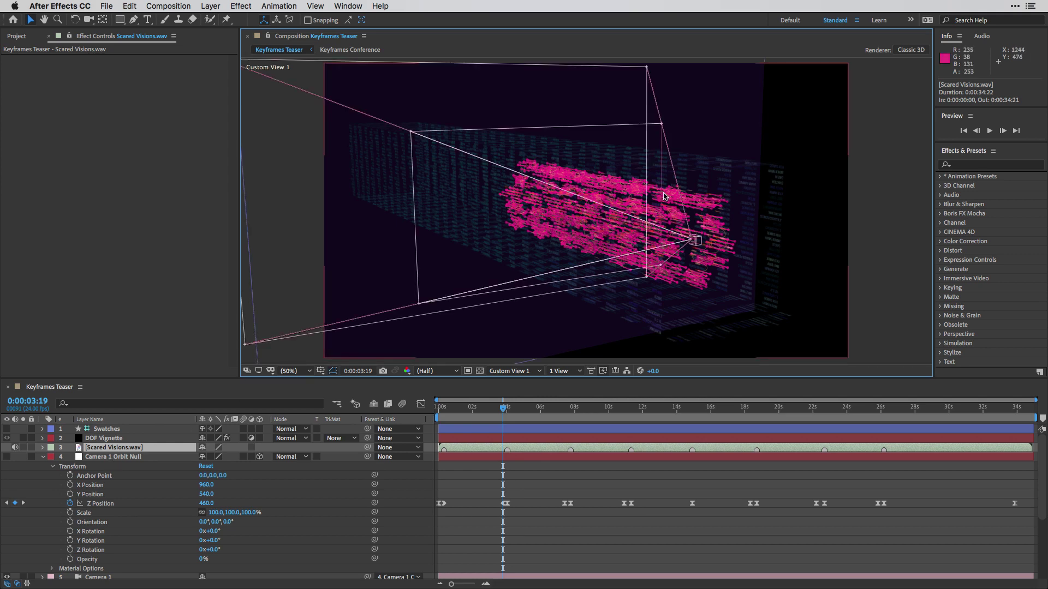
pyautogui.click(102, 459)
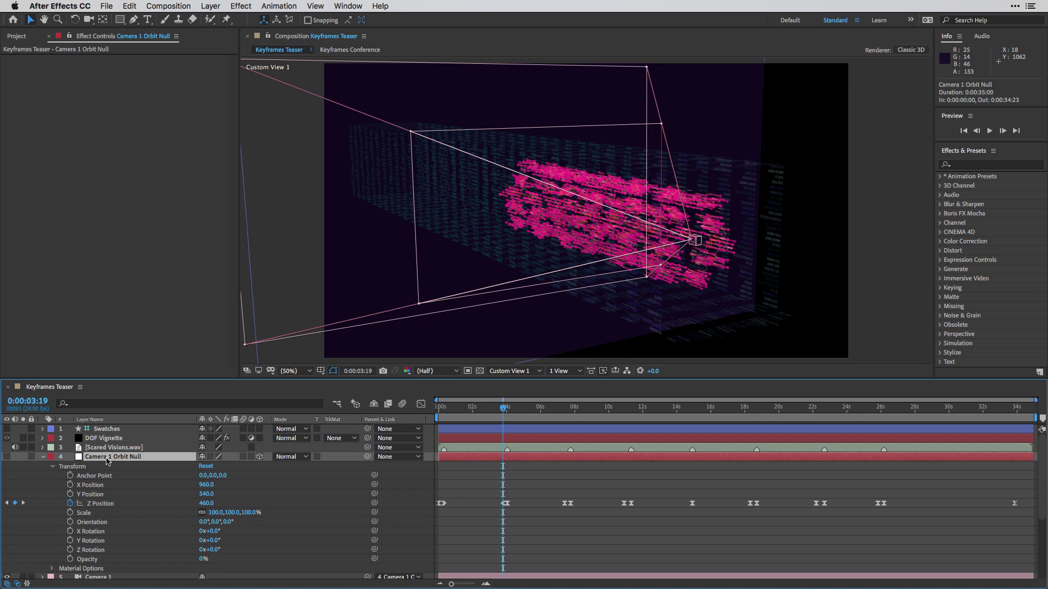
pyautogui.click(6, 457)
pyautogui.click(23, 457)
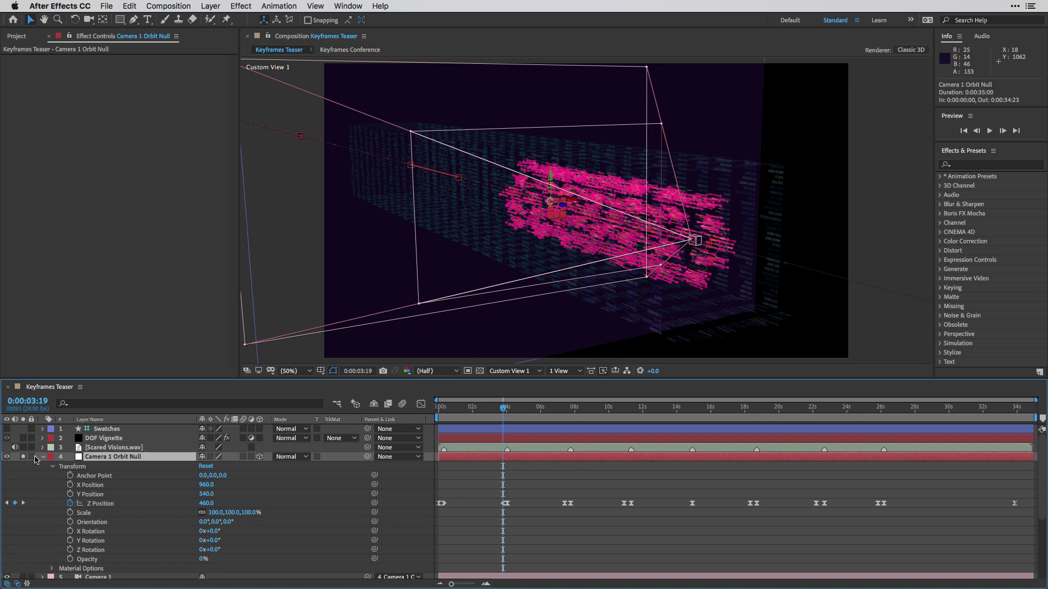
pyautogui.press(',')
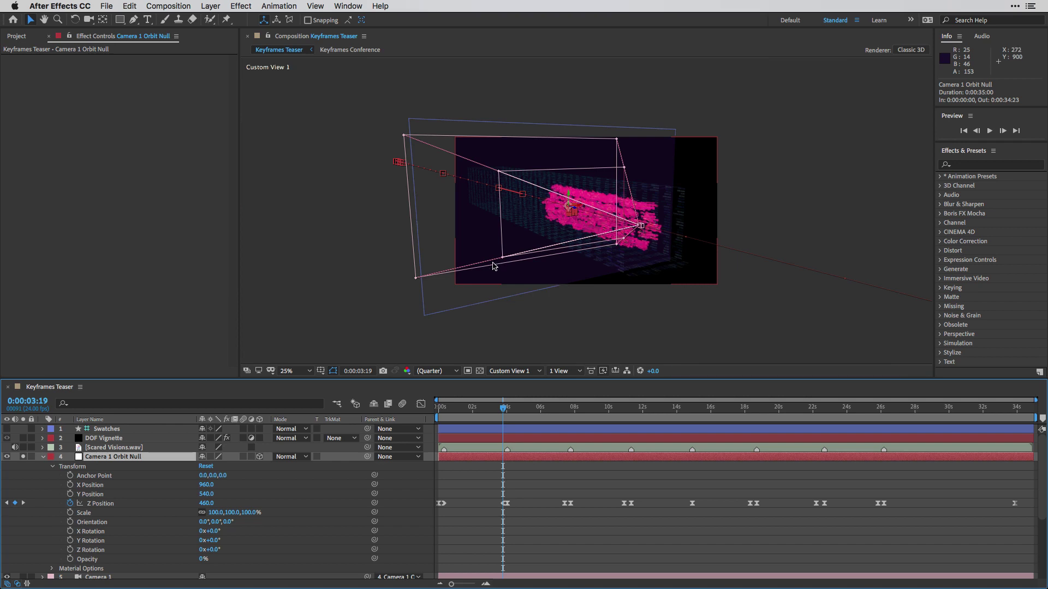
pyautogui.moveTo(505, 420); pyautogui.dragTo(538, 426)
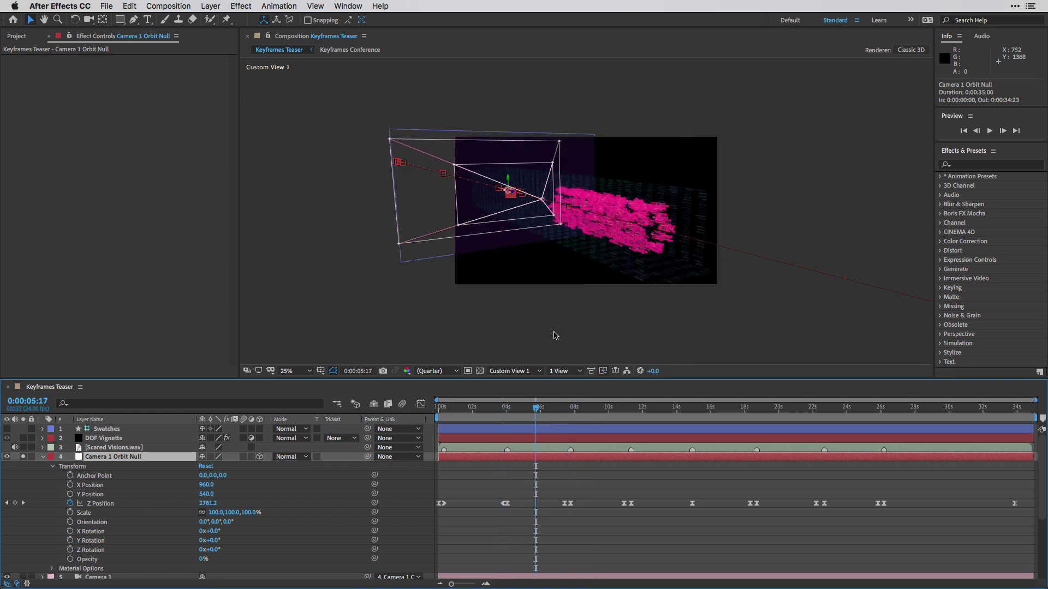
# Switch to Custom View 2 and scrub back to follow the camera's path
pyautogui.click(522, 371)
pyautogui.click(525, 498)
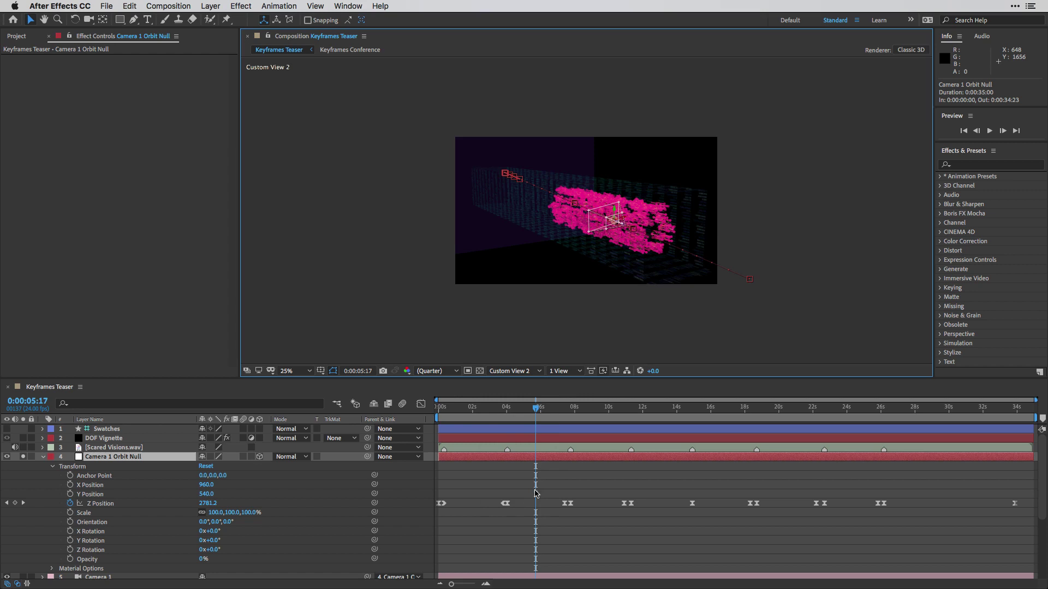
pyautogui.moveTo(528, 414); pyautogui.dragTo(440, 423)
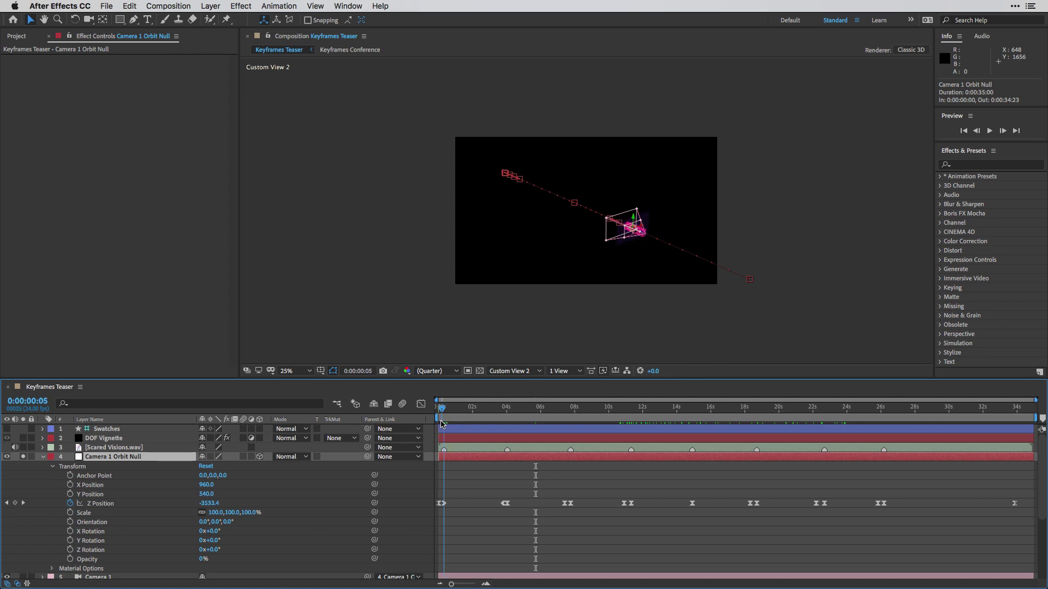
# Return to the Active Camera view, collapse the orbit null and start a preview
pyautogui.click(513, 371)
pyautogui.click(511, 388)
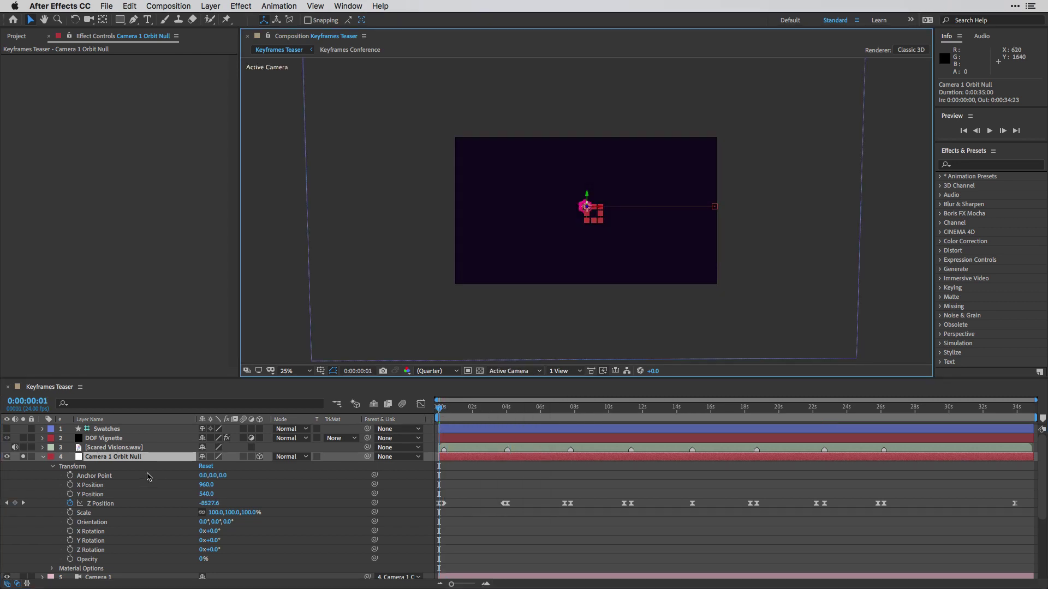
pyautogui.click(43, 458)
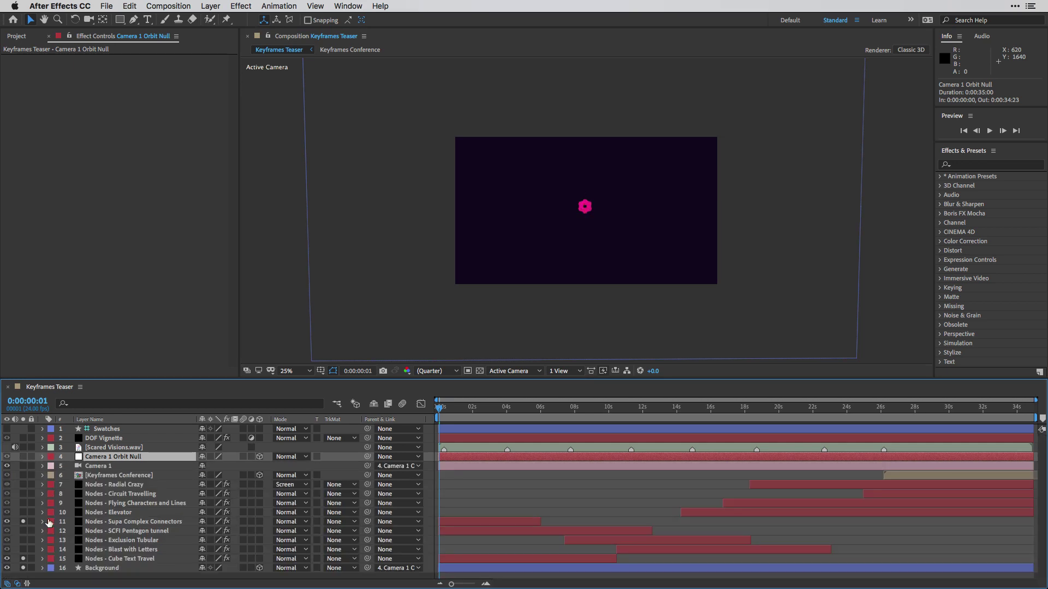
pyautogui.press('space')
# Select Nodes - SCFI Pentagon tunnel, search presets for 'pent', cancel, and zoom to 50%
pyautogui.click(126, 531)
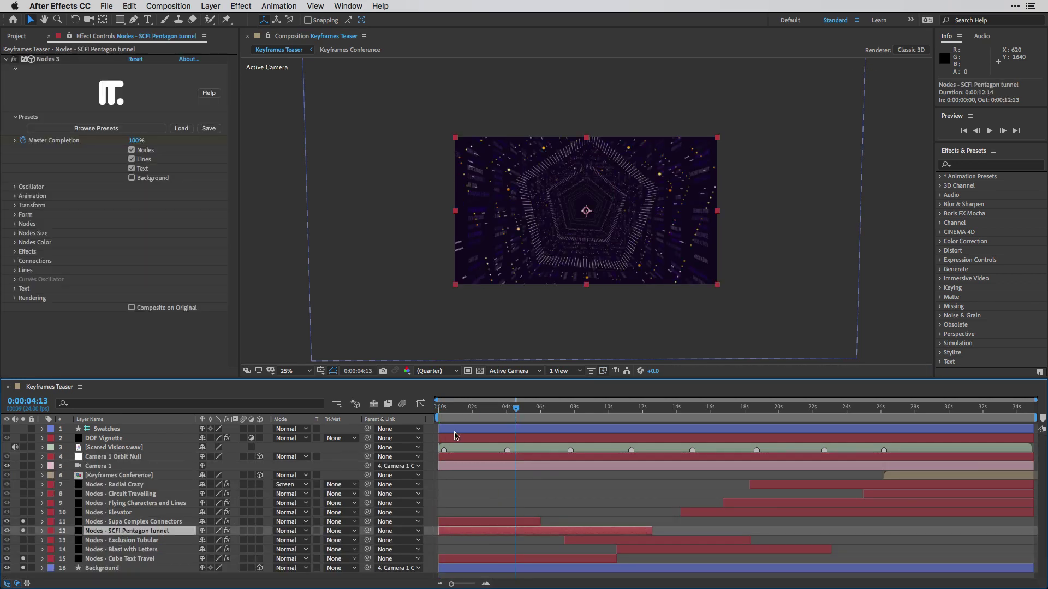
pyautogui.click(126, 131)
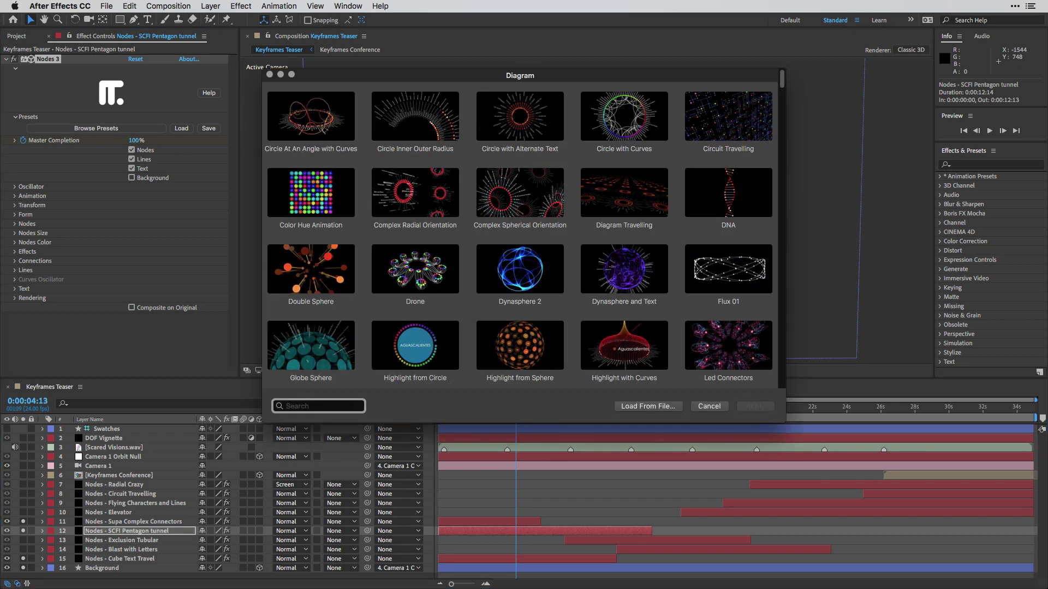
pyautogui.write('pent')
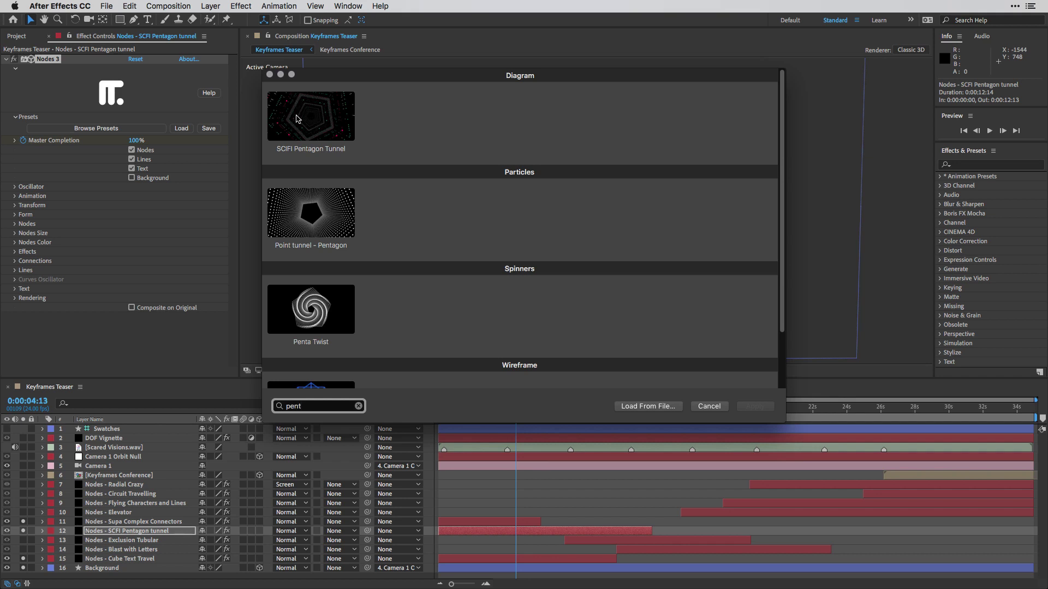
pyautogui.click(709, 406)
pyautogui.press('.')
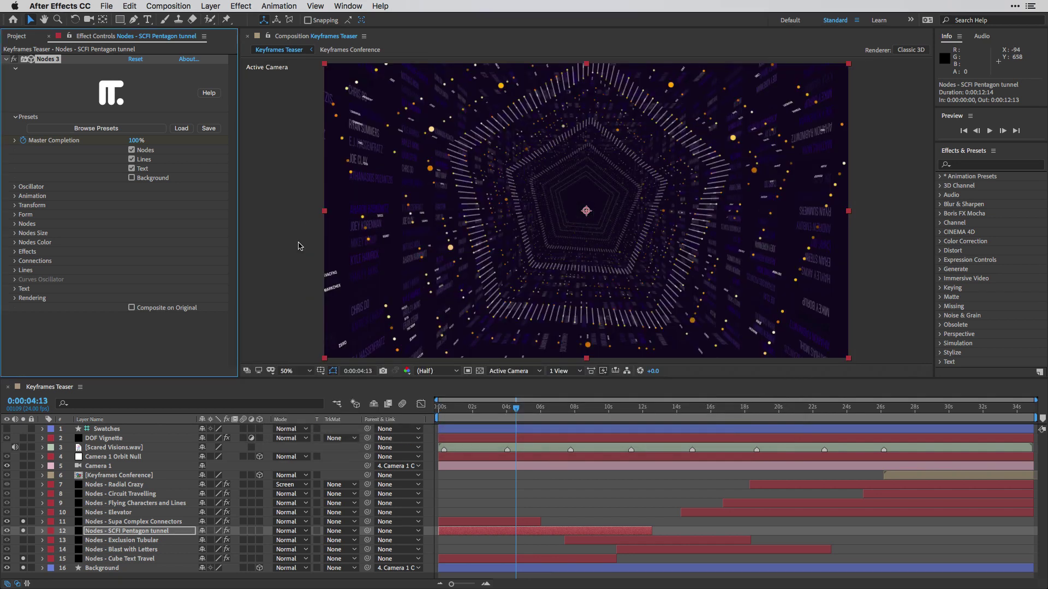
# Select Nodes - Exclusion Tubular and move the playhead to 0:00:09:04
pyautogui.click(129, 541)
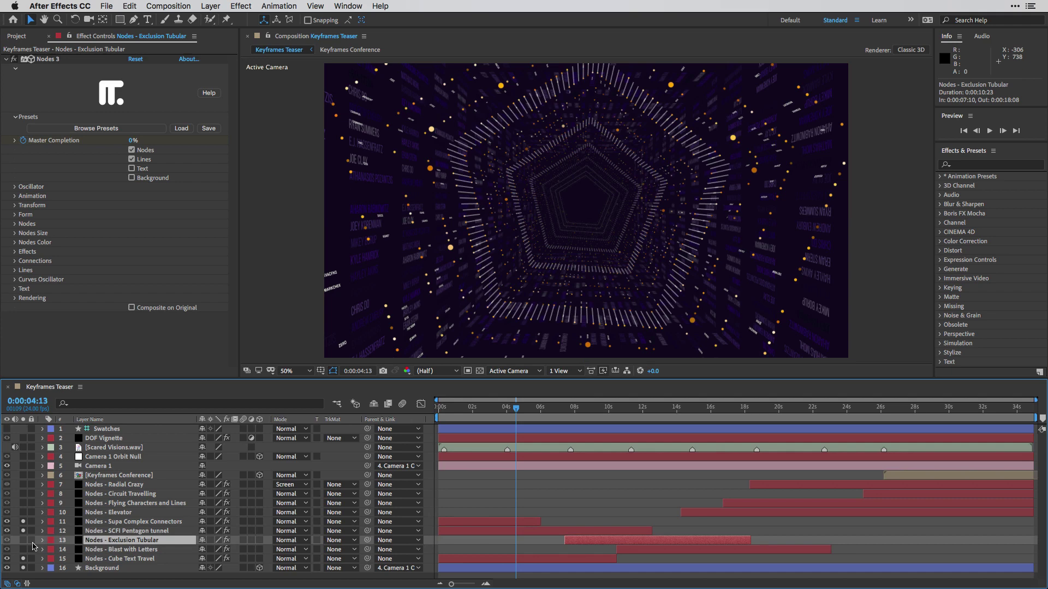
pyautogui.click(586, 409)
pyautogui.moveTo(586, 410); pyautogui.dragTo(595, 412)
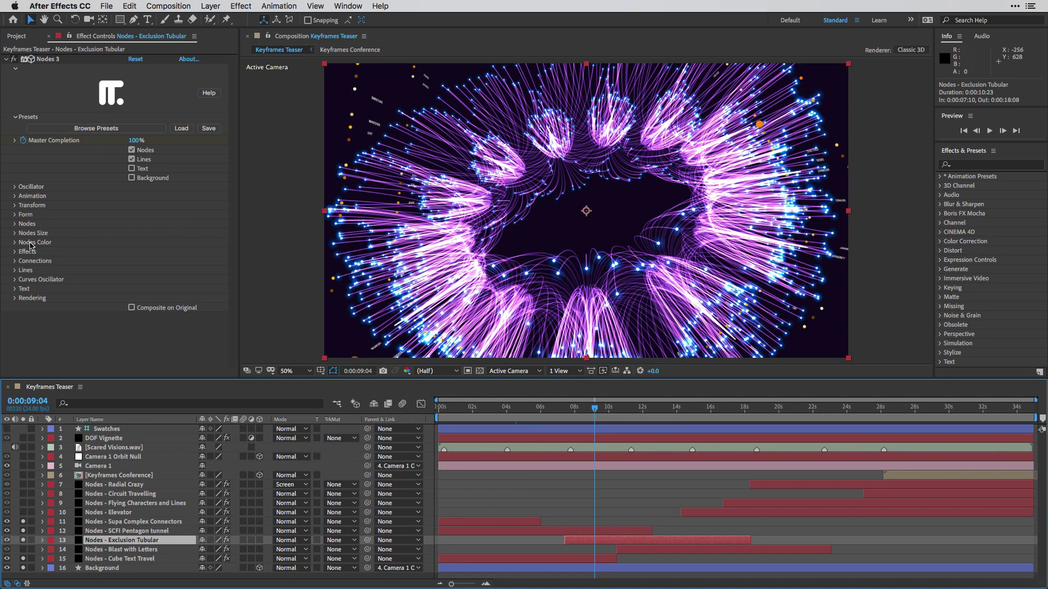
# Expand the Nodes effect's Lines settings and toggle the Swatches layer on and off
pyautogui.click(77, 244)
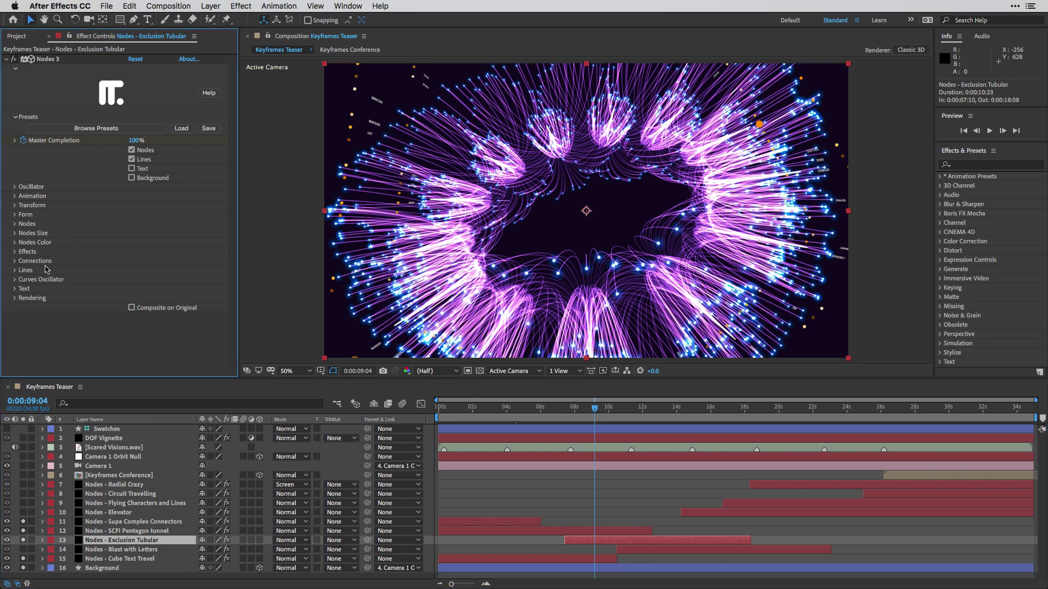
pyautogui.click(14, 271)
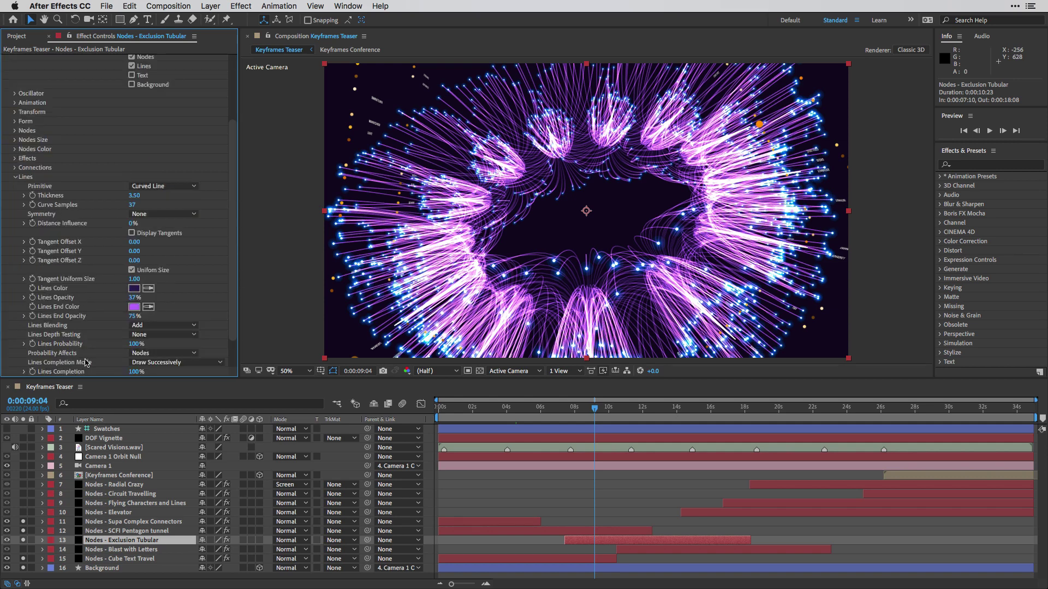
pyautogui.click(19, 431)
pyautogui.click(22, 430)
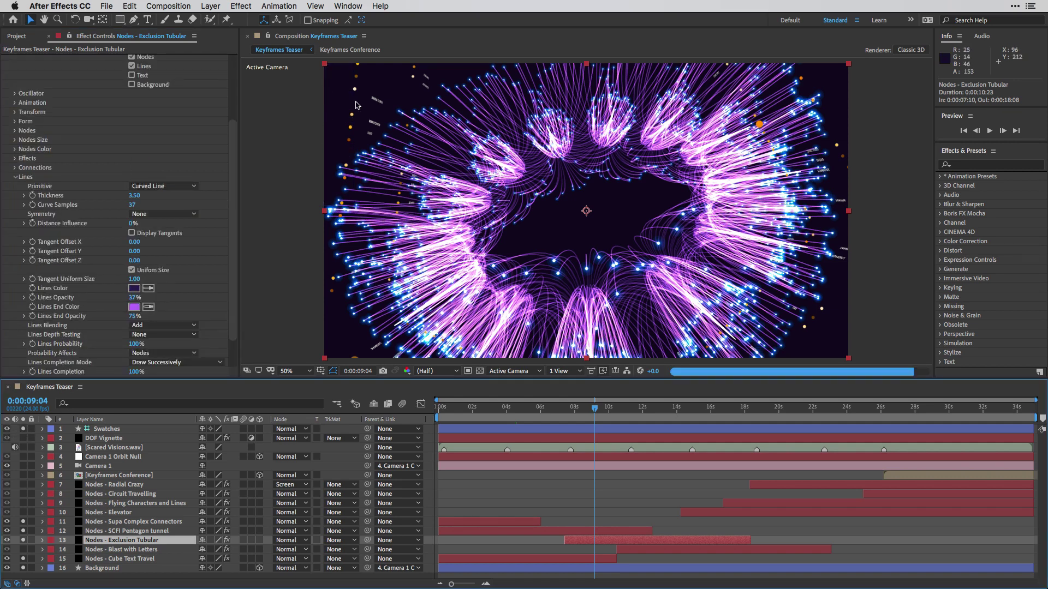
pyautogui.click(7, 430)
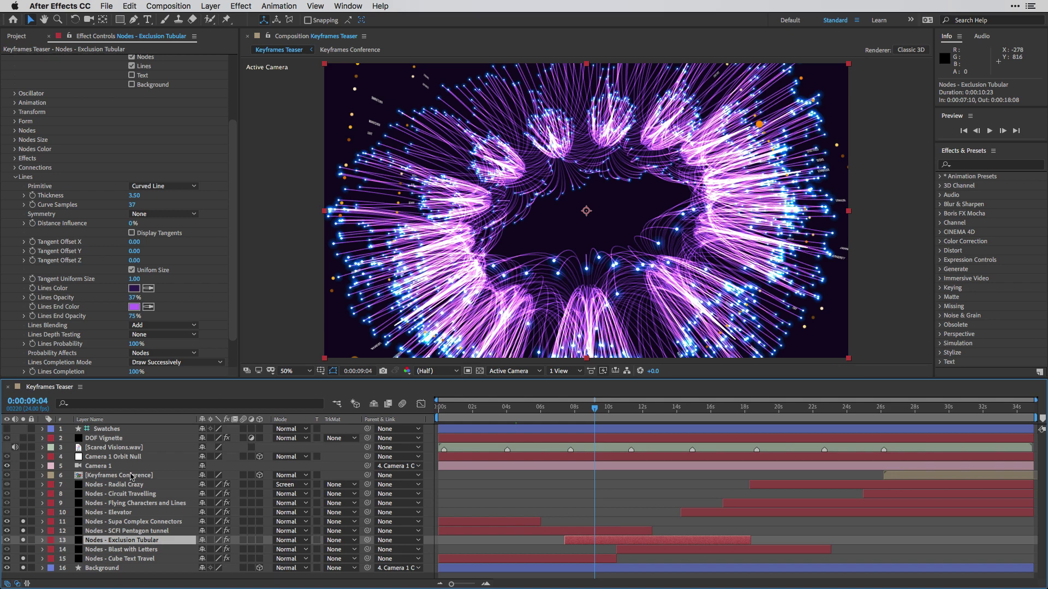
# At about 14s, raise Blast with Letters' Nodes 3 Speed 1 to 5.70
pyautogui.click(129, 551)
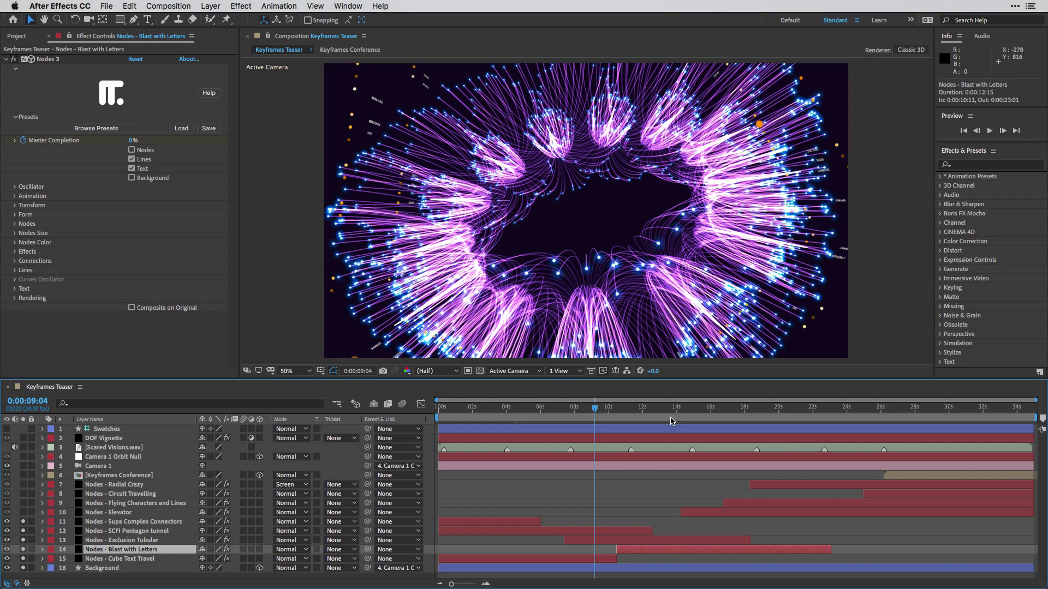
pyautogui.moveTo(666, 410); pyautogui.dragTo(688, 414)
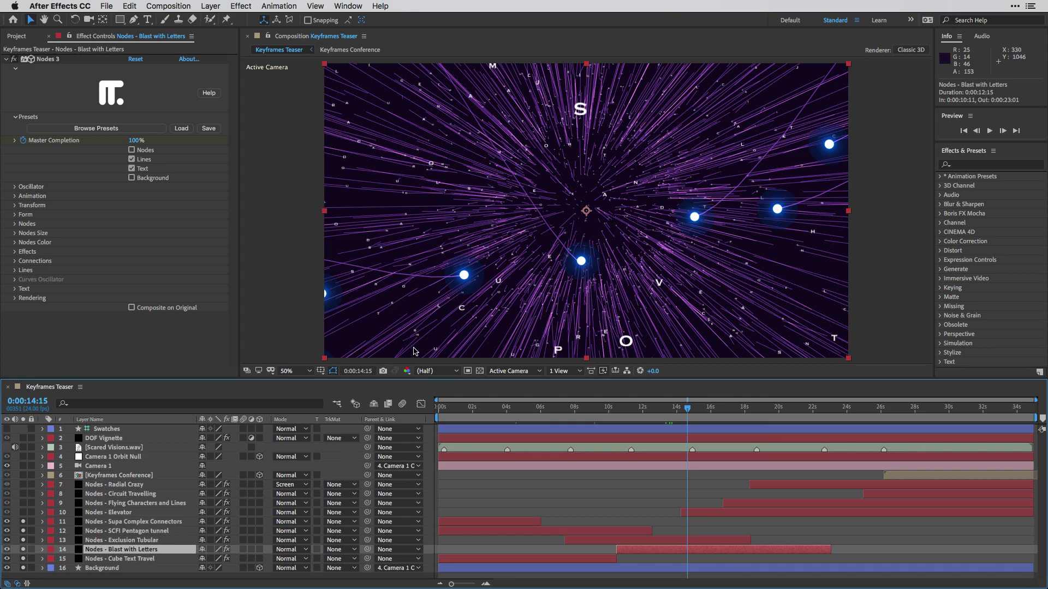
pyautogui.click(15, 197)
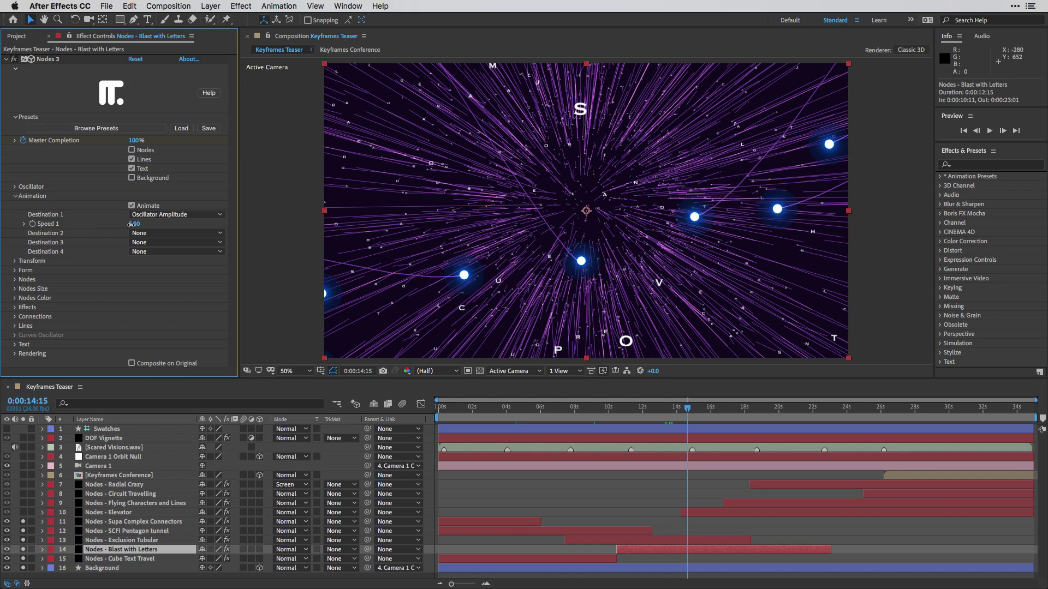
pyautogui.moveTo(133, 224)
pyautogui.mouseDown()
pyautogui.moveTo(180, 225)
pyautogui.moveTo(119, 228)
pyautogui.moveTo(137, 226)
pyautogui.mouseUp()
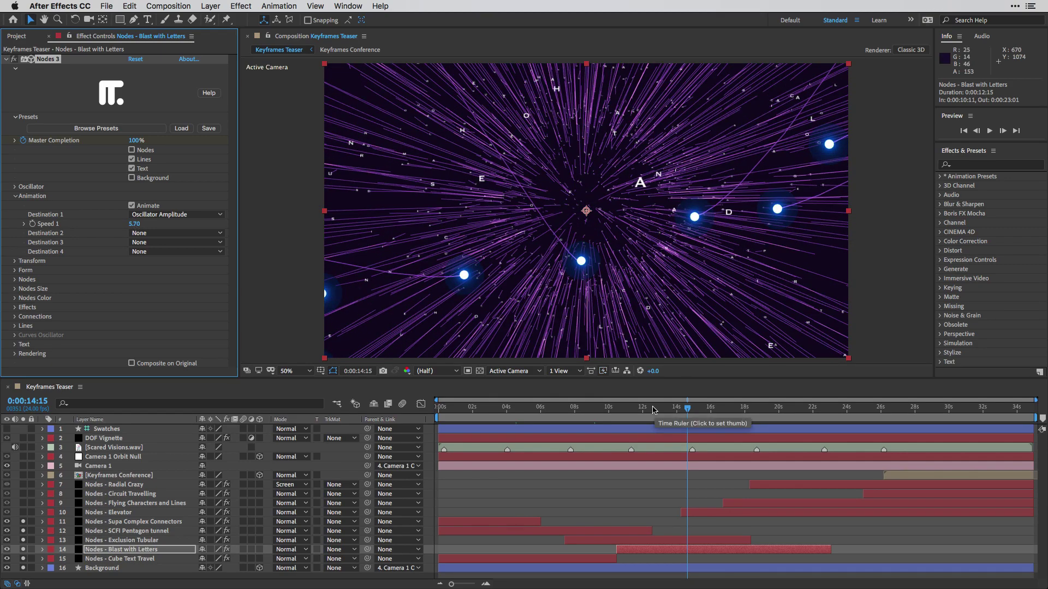
# Preview the faster animation from 0:00:12:15, then collapse the Animation settings
pyautogui.click(654, 410)
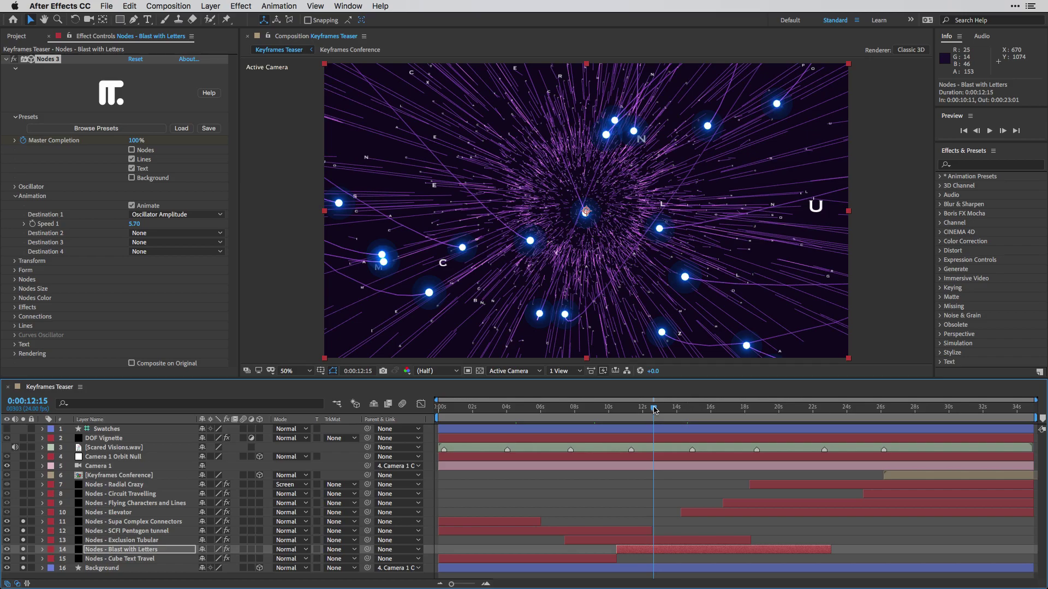
pyautogui.press('space')
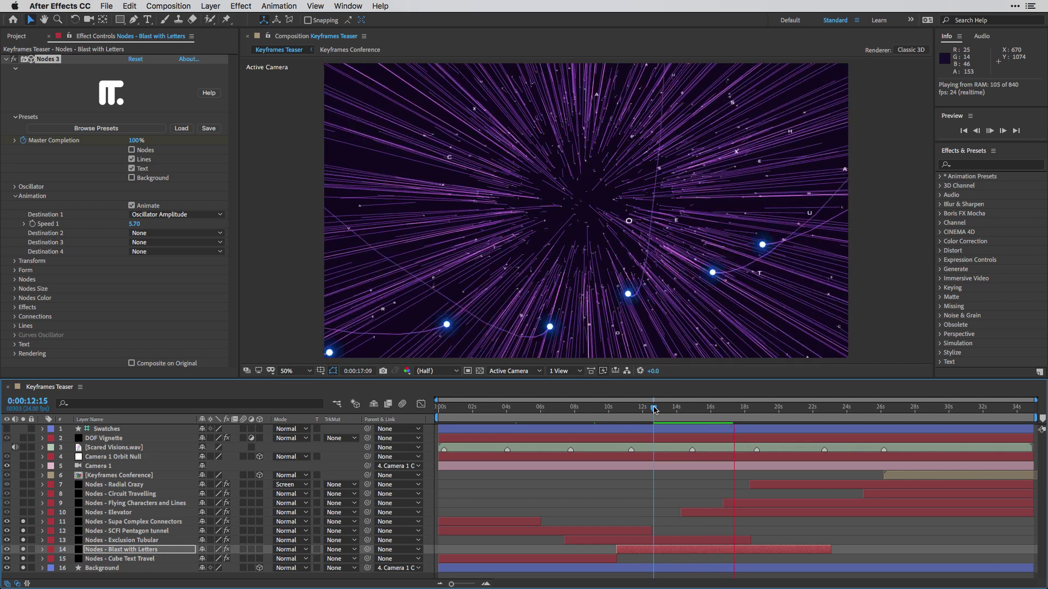
pyautogui.press('space')
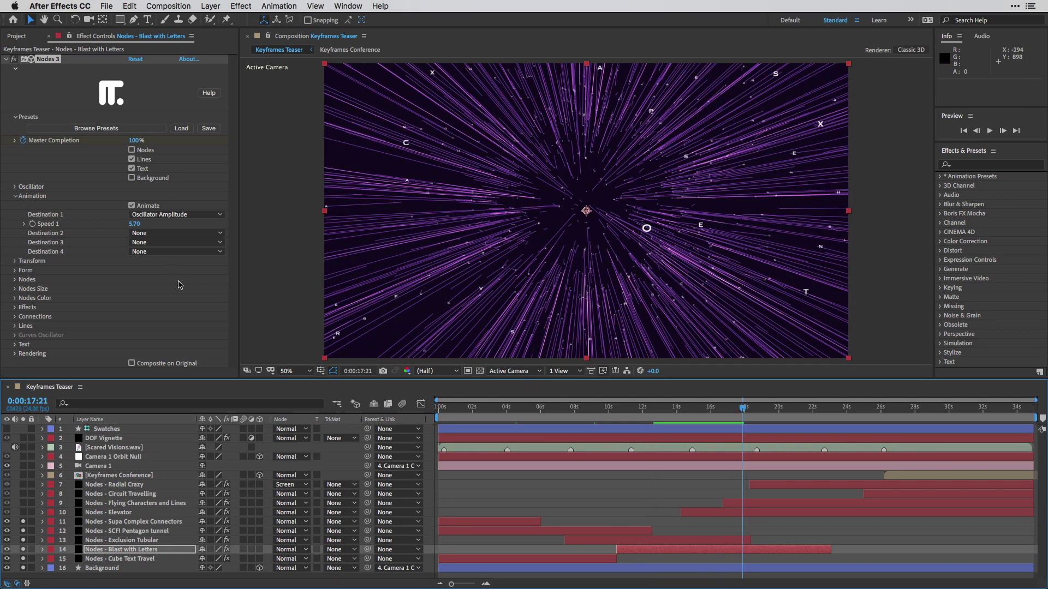
pyautogui.click(17, 198)
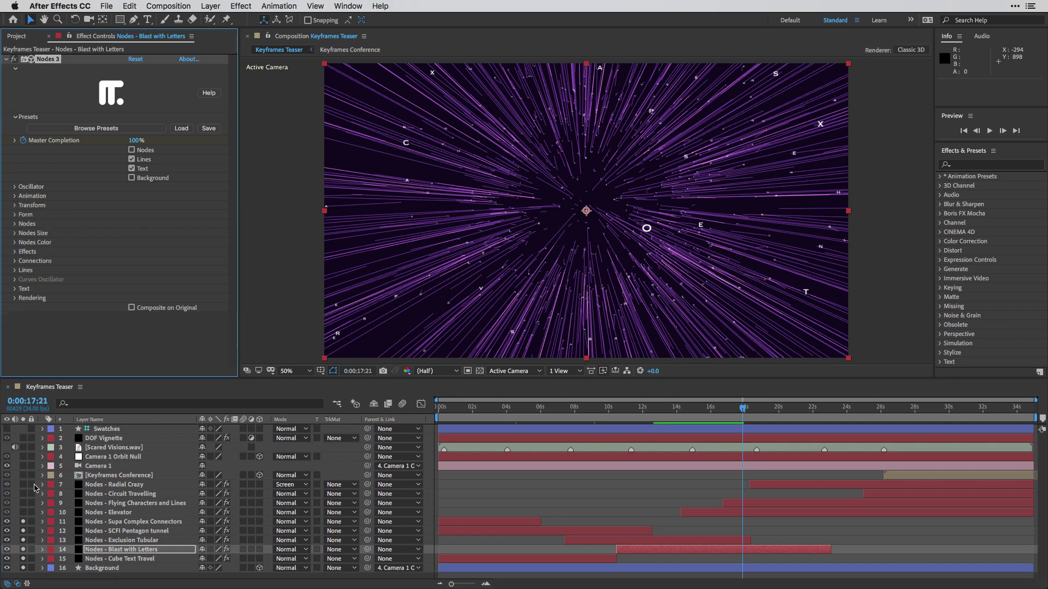
# Solo Nodes - Elevator and Flying Characters and Lines, and move to about 20 seconds
pyautogui.click(24, 513)
pyautogui.click(129, 504)
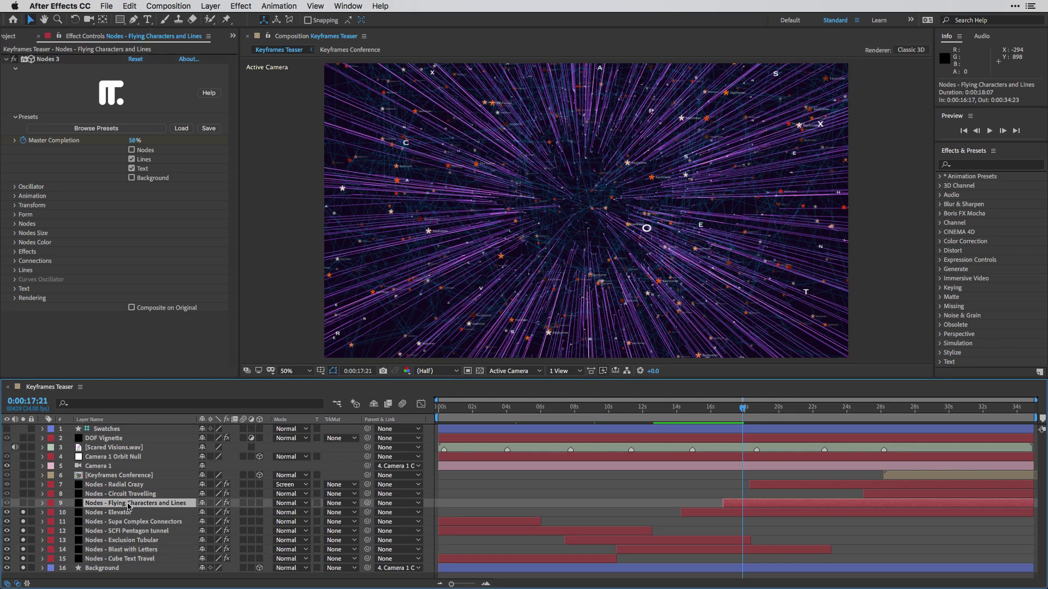
pyautogui.click(23, 503)
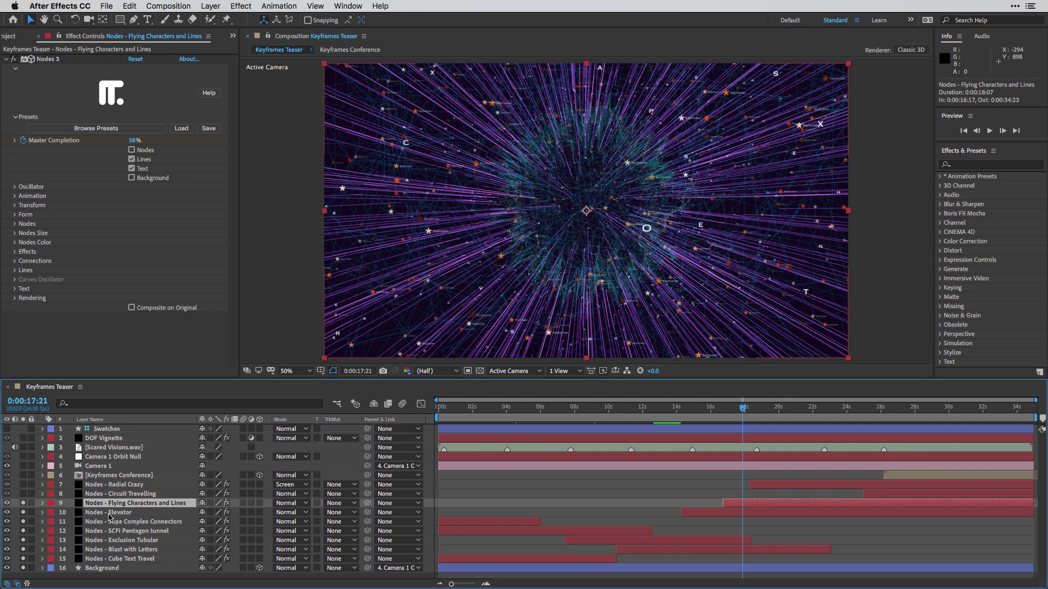
pyautogui.moveTo(743, 409); pyautogui.dragTo(793, 413)
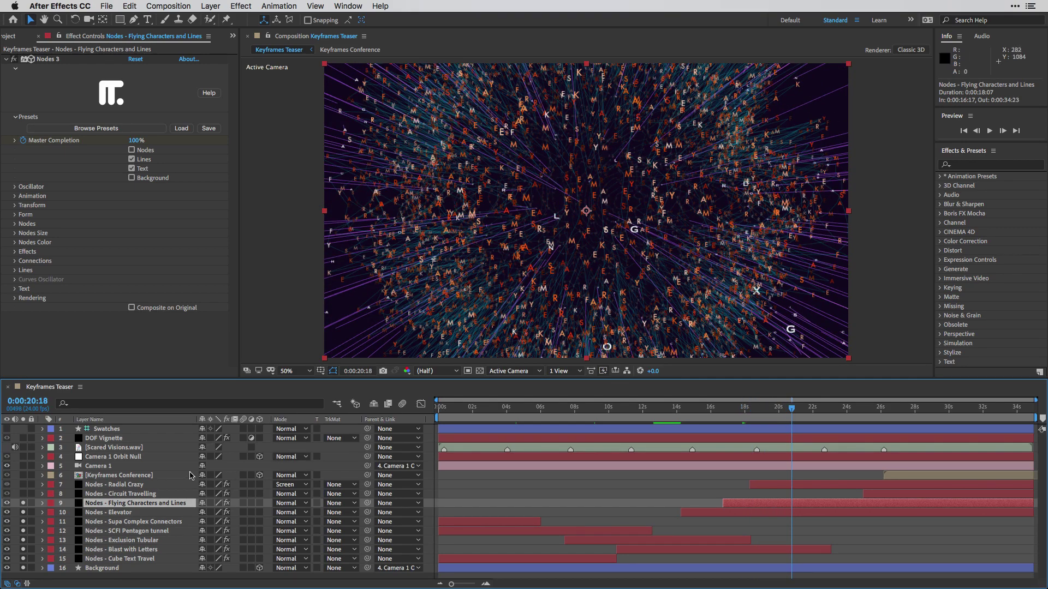
# Inspect Flying Characters and Lines' 'Keyframes' text without editing, then scrub to about 21s
pyautogui.click(15, 289)
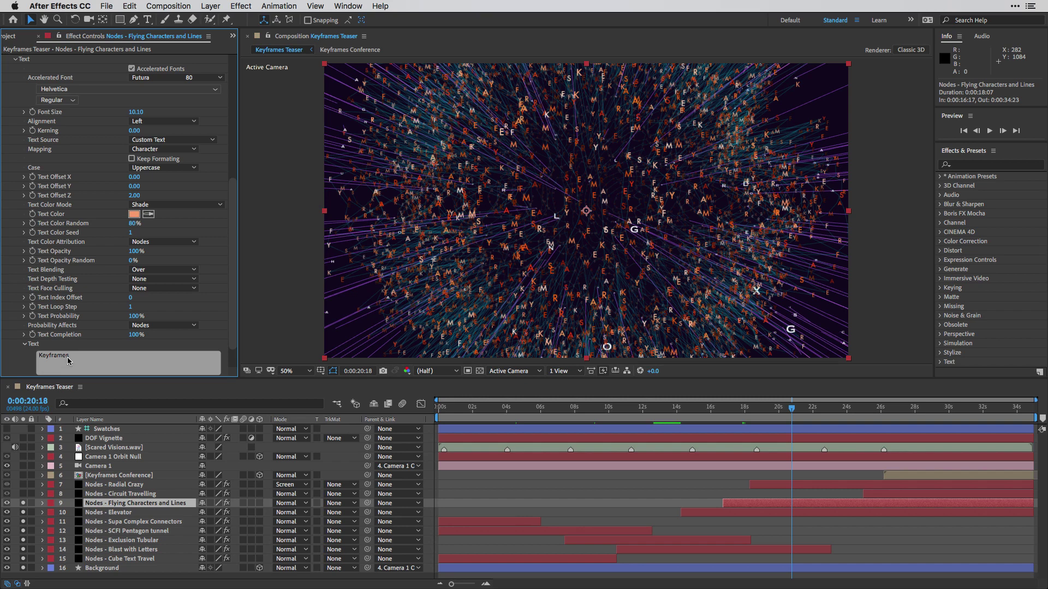
pyautogui.click(69, 360)
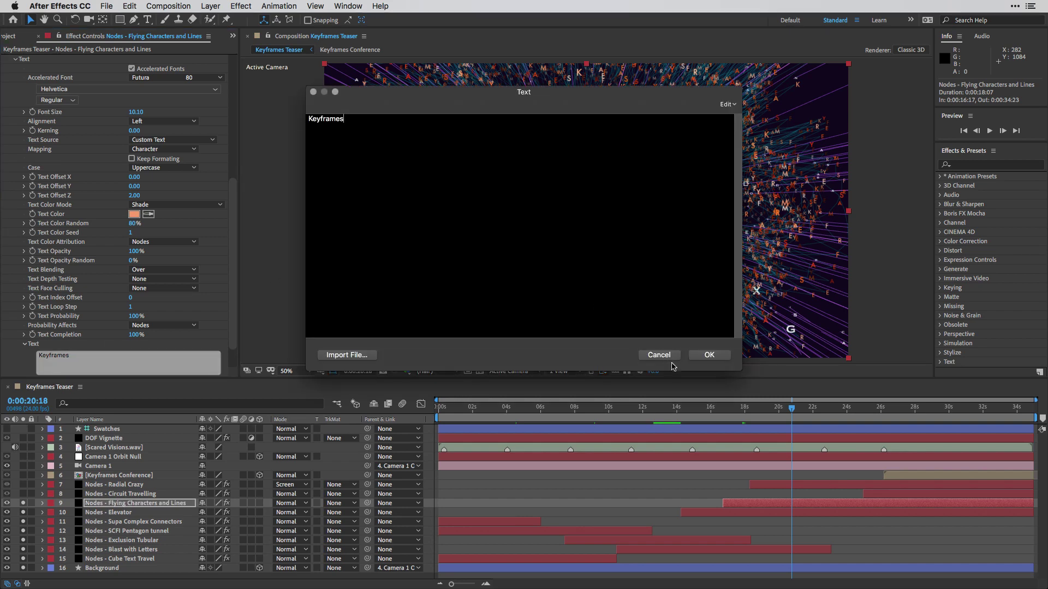
pyautogui.click(661, 356)
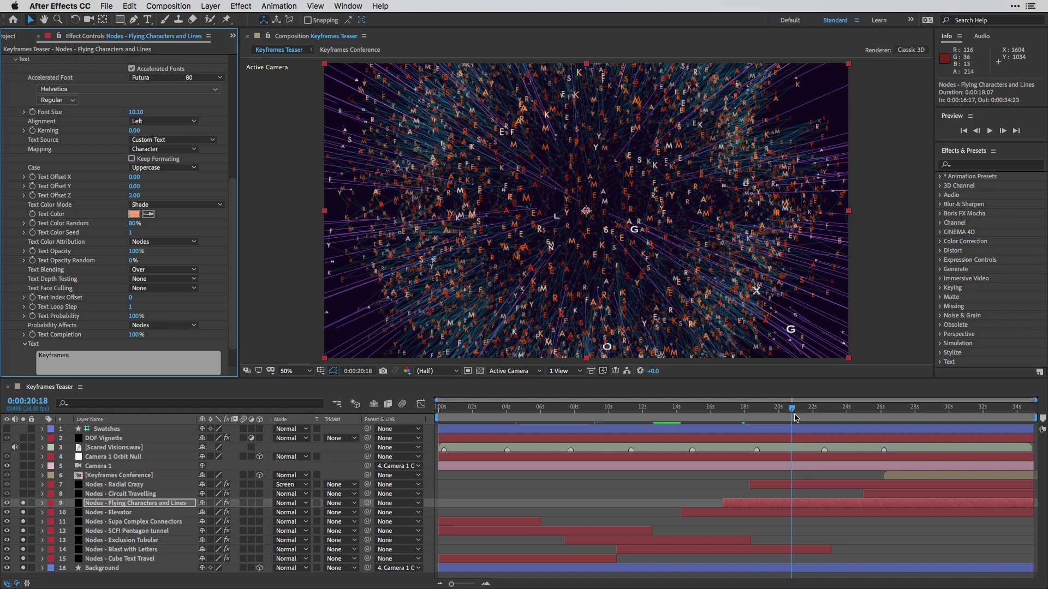
pyautogui.moveTo(794, 408); pyautogui.dragTo(814, 412)
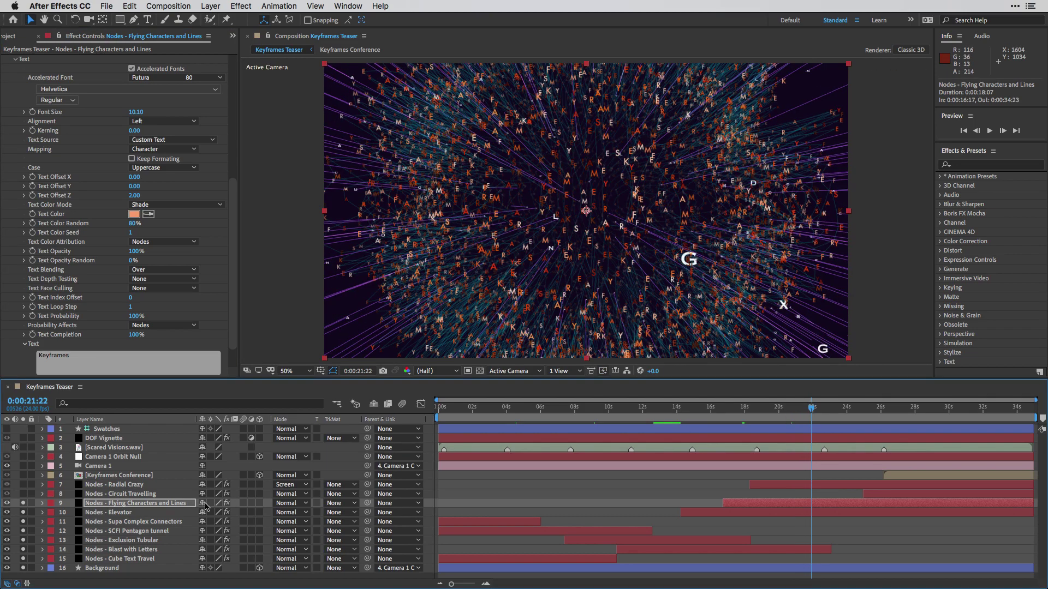
pyautogui.click(127, 502)
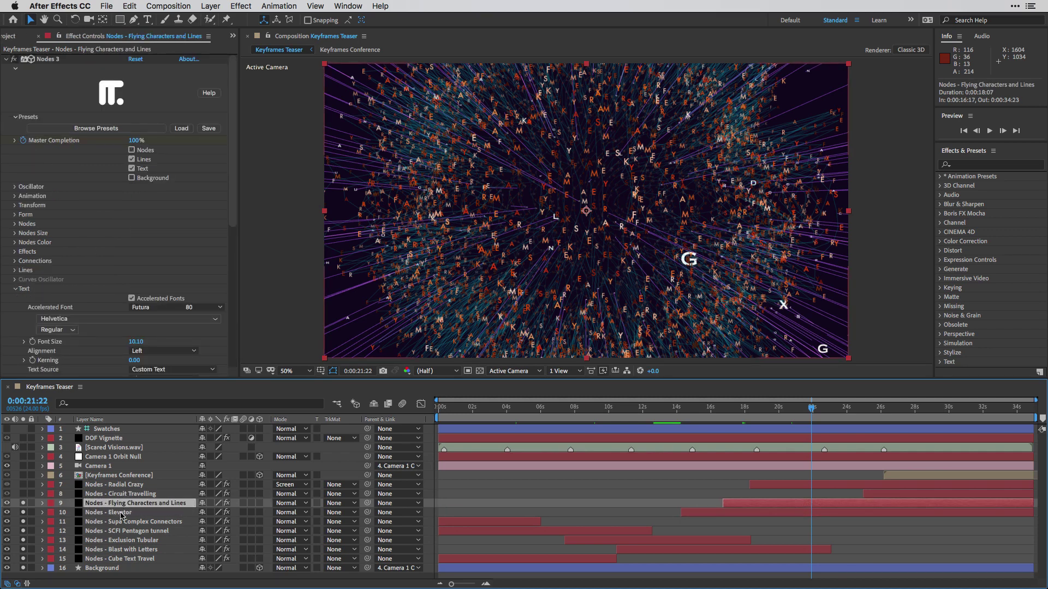
# Expand Nodes - Elevator's Nodes 3 Text settings and move back to 0:00:16:22
pyautogui.click(125, 513)
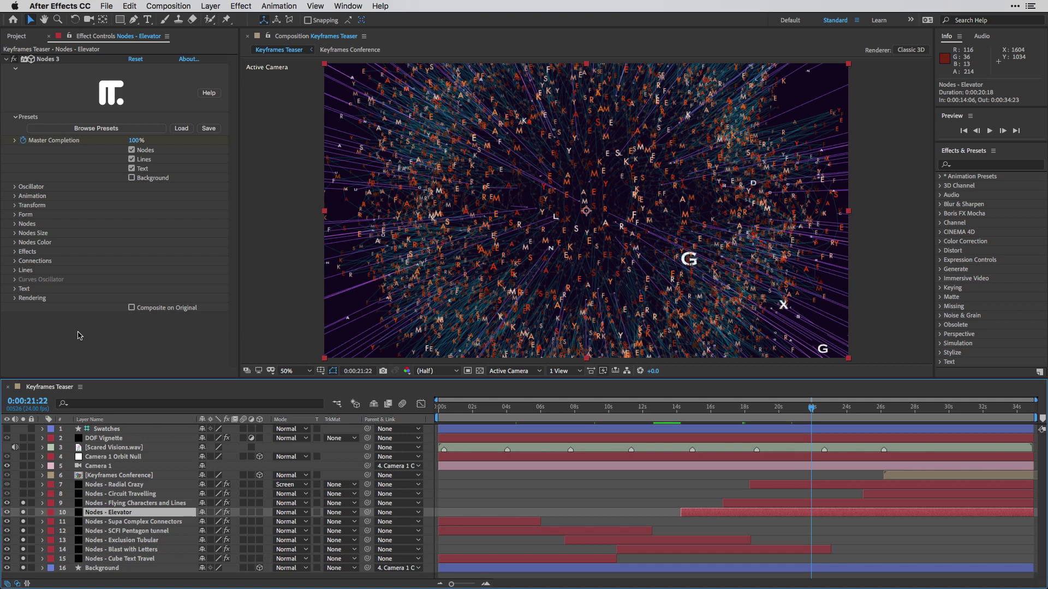
pyautogui.click(15, 290)
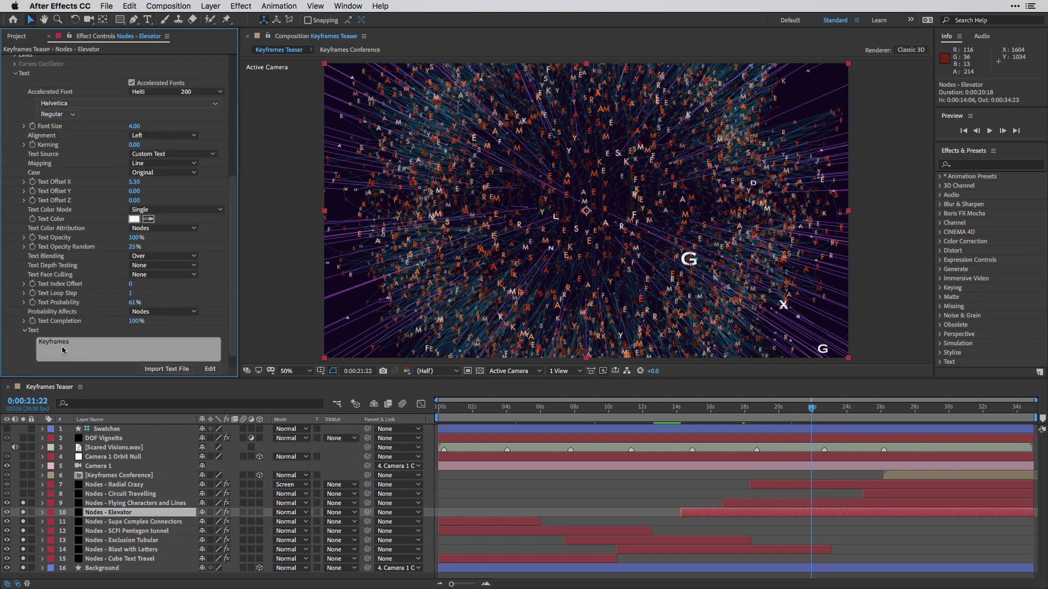
pyautogui.moveTo(812, 409); pyautogui.dragTo(726, 409)
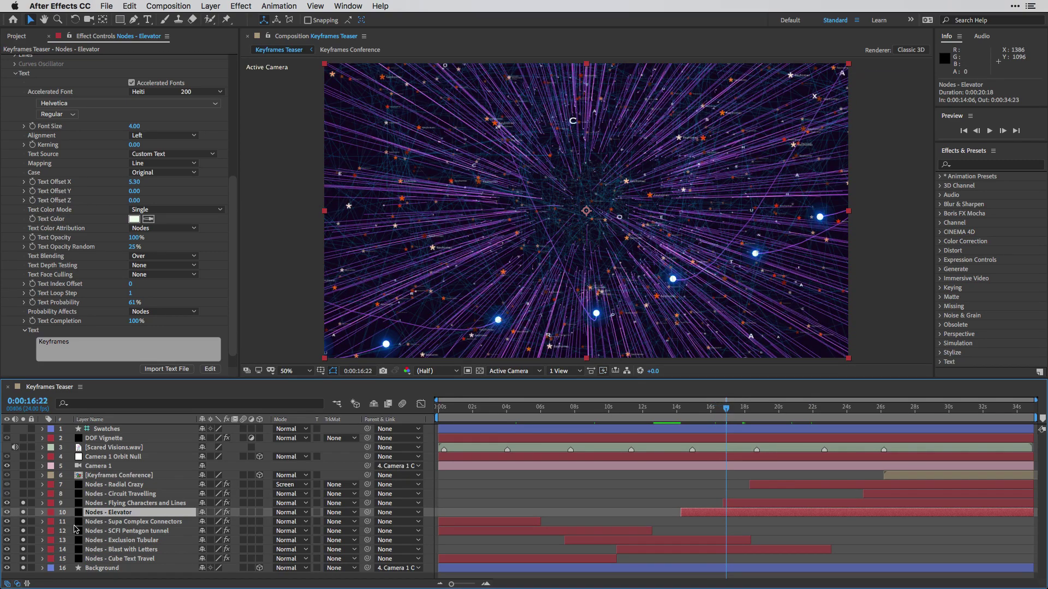
# Unsolo Flying Characters and Lines and Blast with Letters, view at 100% Full, reselect Elevator
pyautogui.click(23, 503)
pyautogui.click(127, 550)
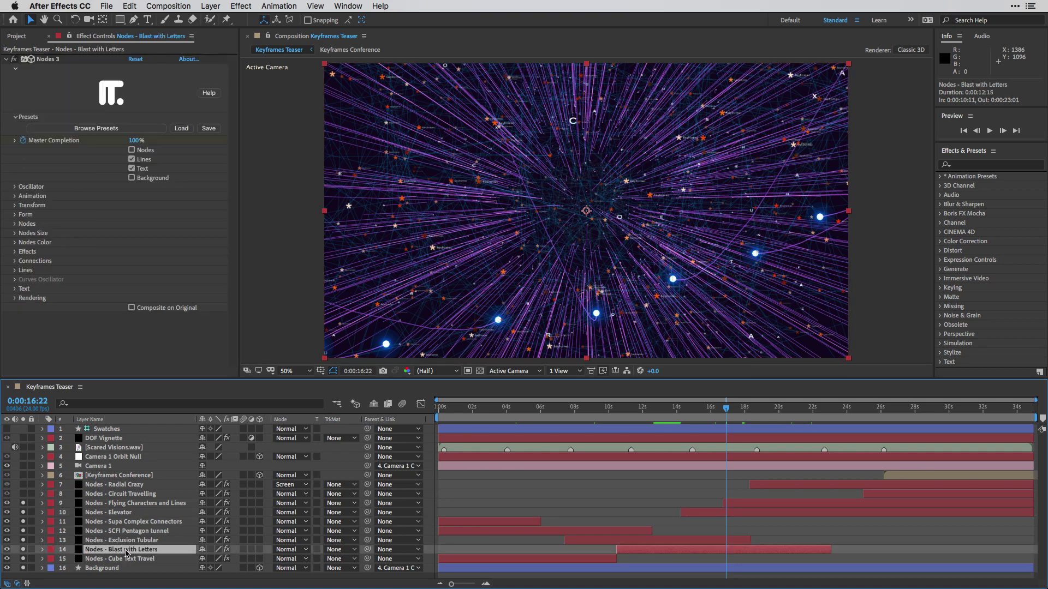
pyautogui.click(23, 550)
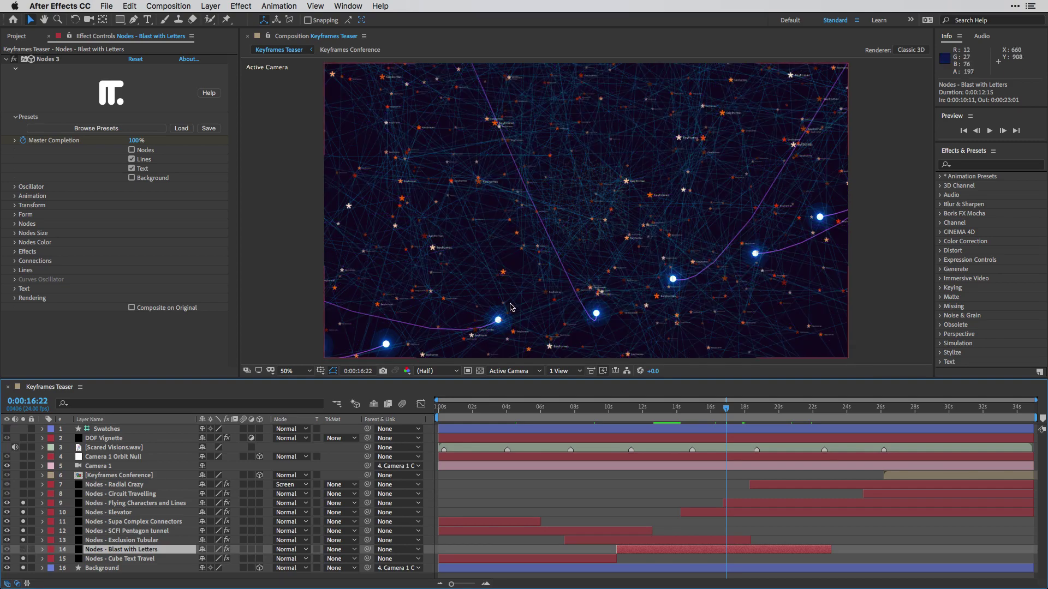
pyautogui.press('/')
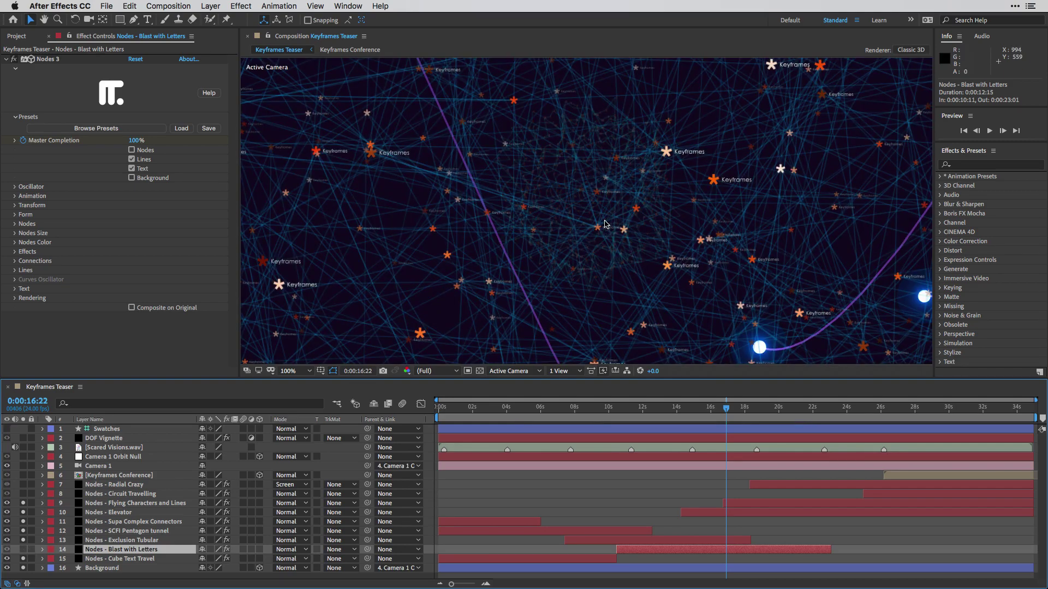
pyautogui.click(113, 514)
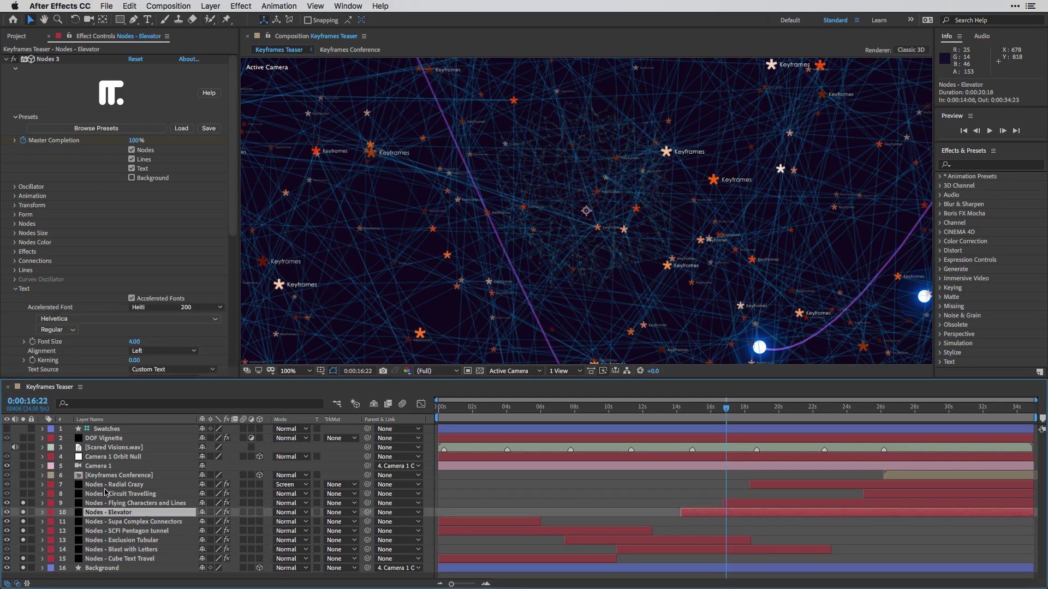
# Keep Helvetica as the Elevator text font, re-solo layer 14 Blast with Letters, and fit the comp in the viewer
pyautogui.scroll(-1, 232, 234)
pyautogui.scroll(-5, 233, 233)
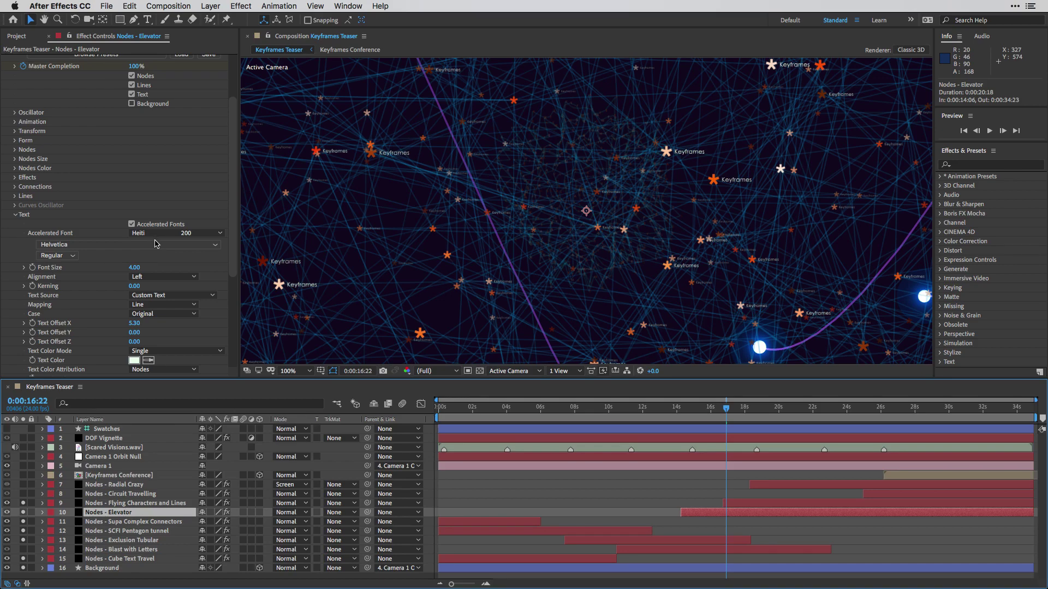
pyautogui.click(155, 244)
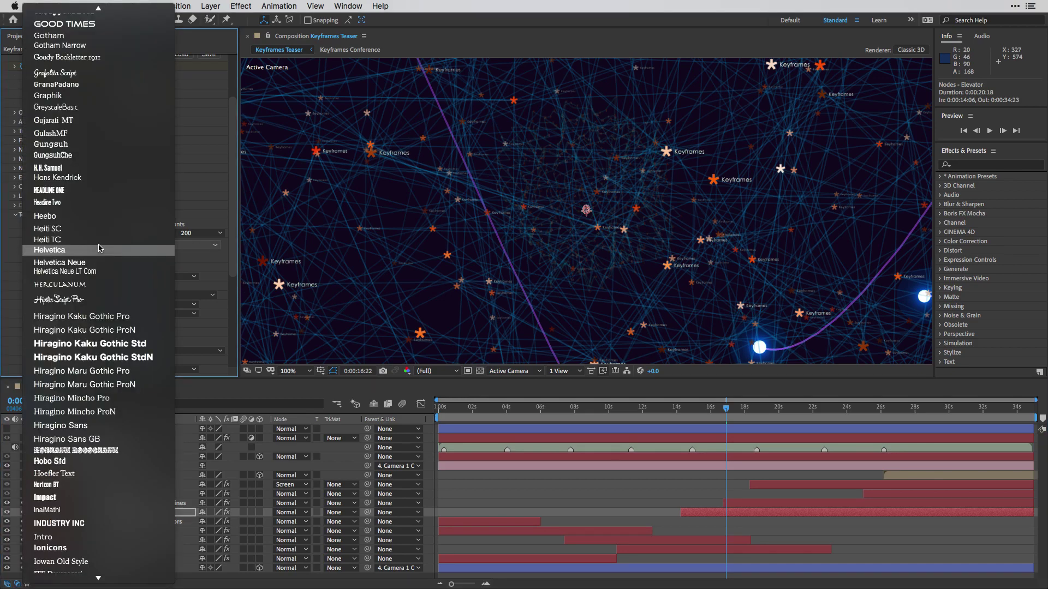
pyautogui.click(192, 257)
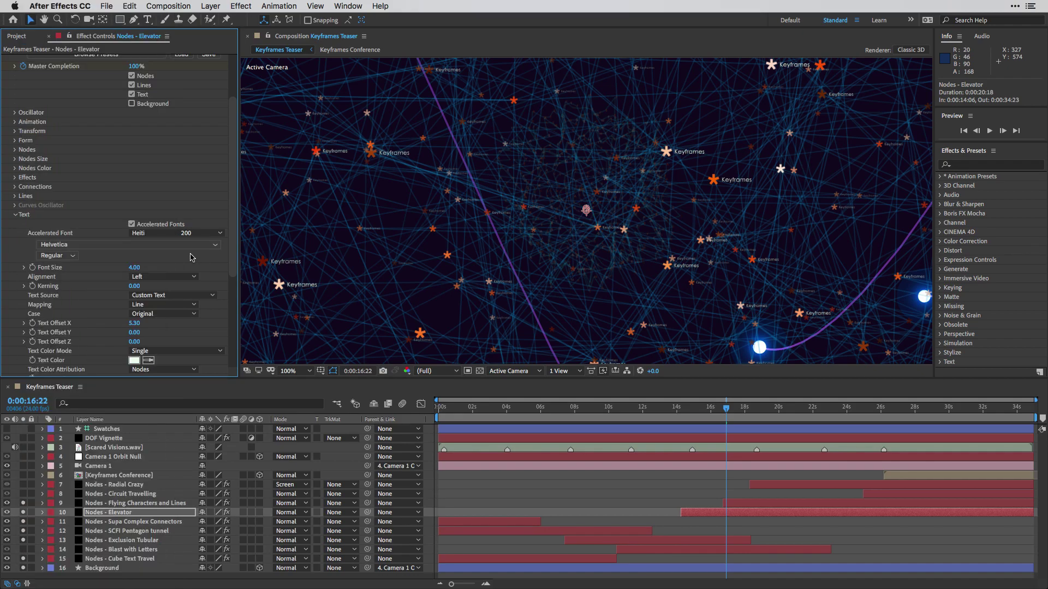
pyautogui.click(23, 553)
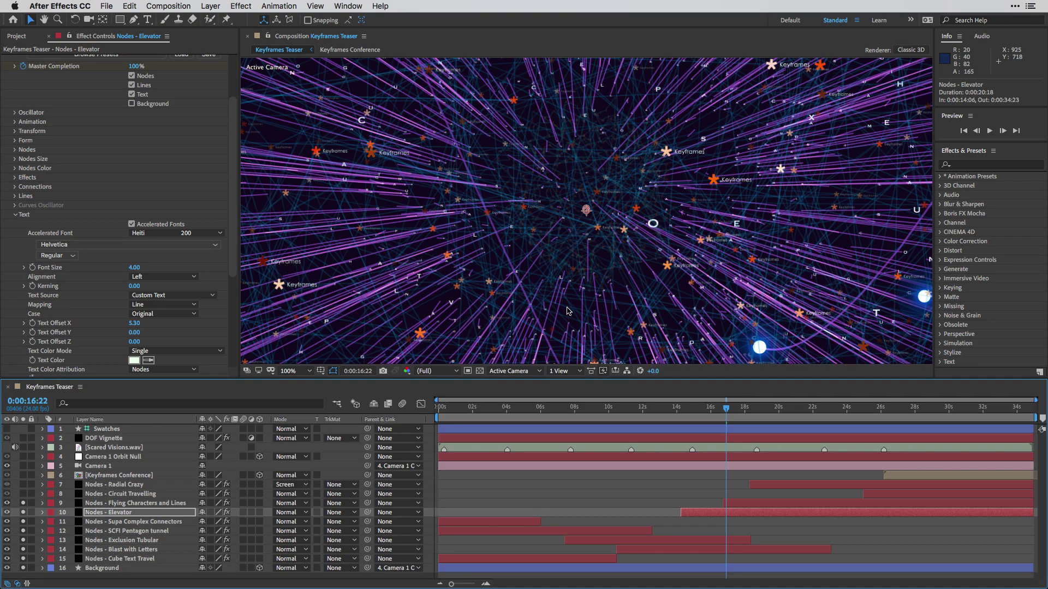
pyautogui.hotkey('shift', '/')
# At about 20 seconds, solo layer 7, Nodes - Radial Crazy
pyautogui.click(780, 409)
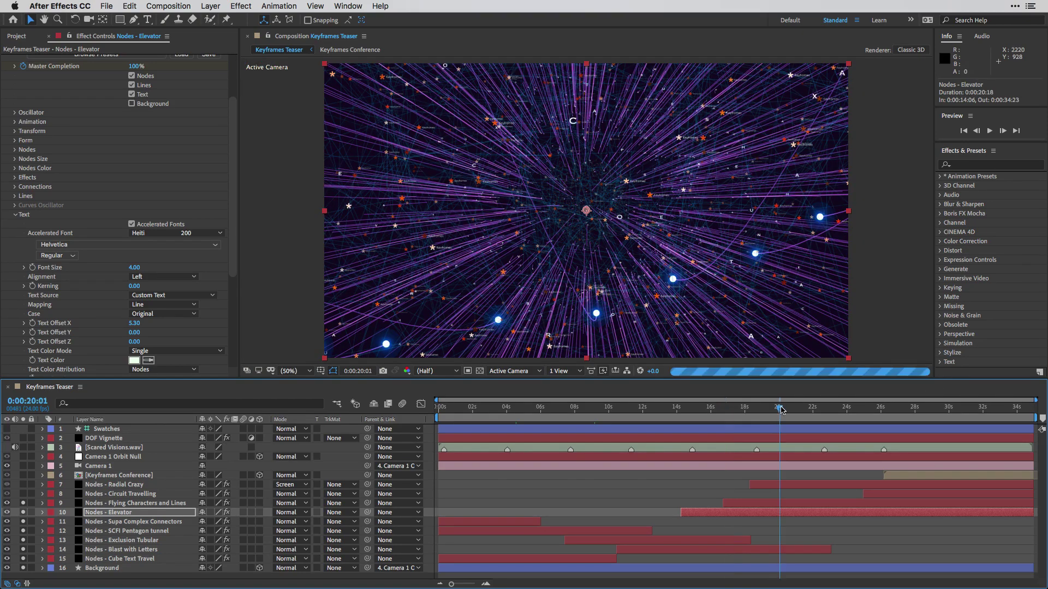
pyautogui.moveTo(780, 408); pyautogui.dragTo(788, 409)
pyautogui.click(116, 487)
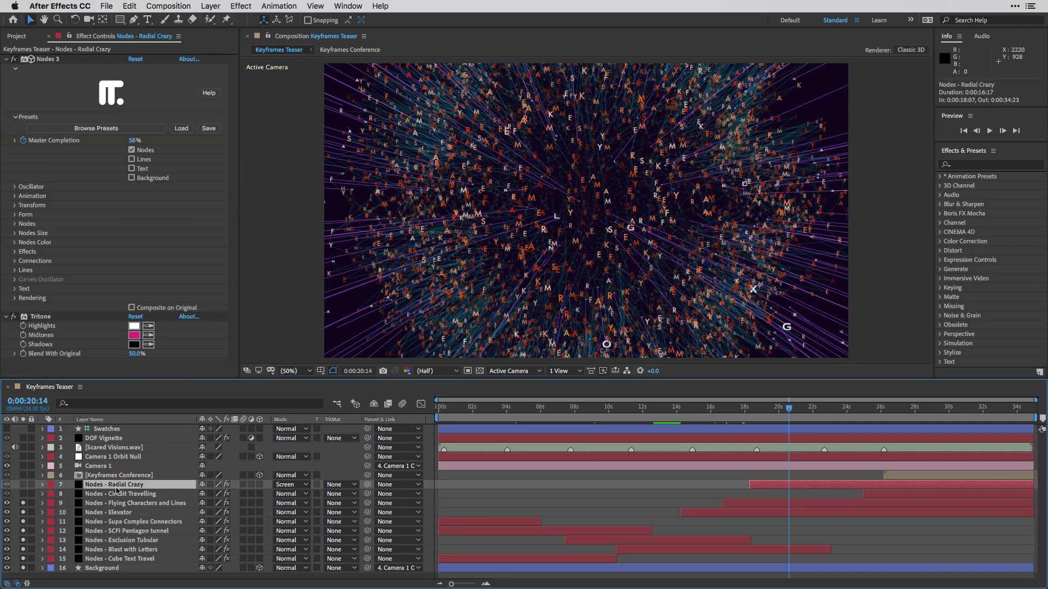
pyautogui.click(23, 485)
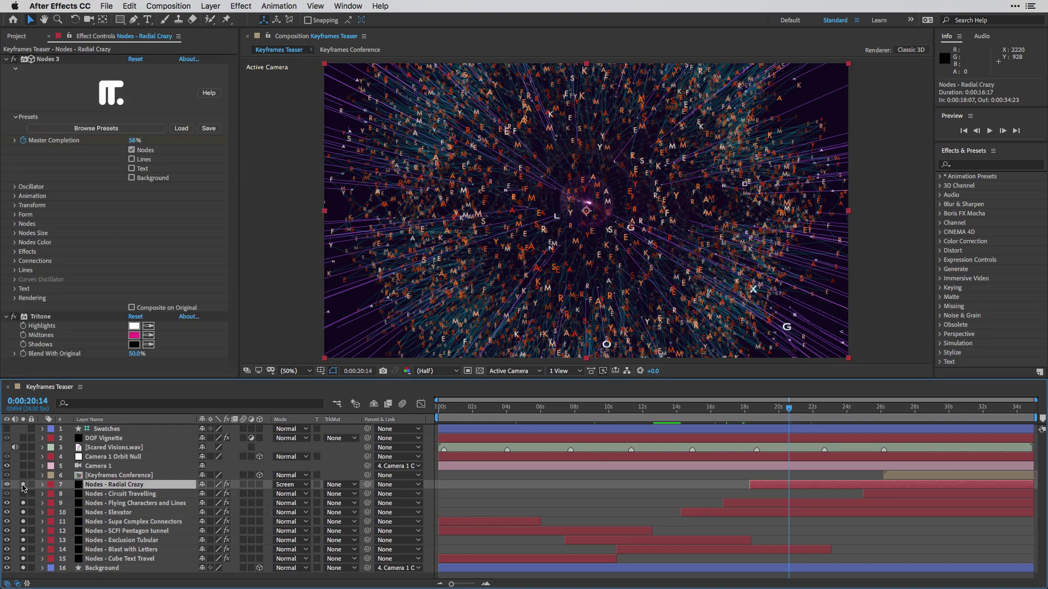
# At about 23 seconds, switch its Tritone tint off and back on to compare
pyautogui.moveTo(789, 410); pyautogui.dragTo(833, 416)
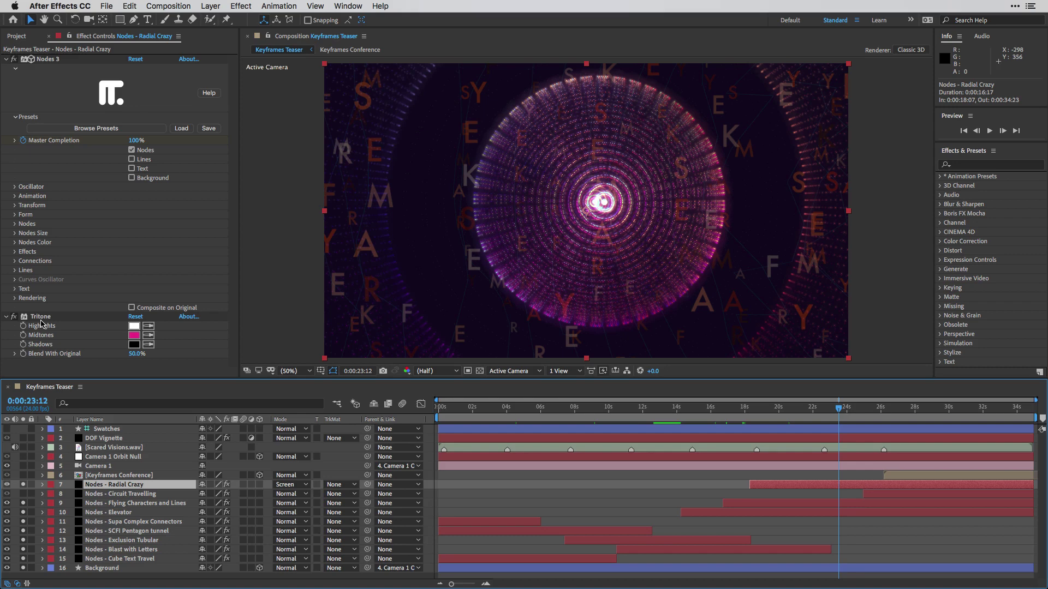
pyautogui.click(15, 317)
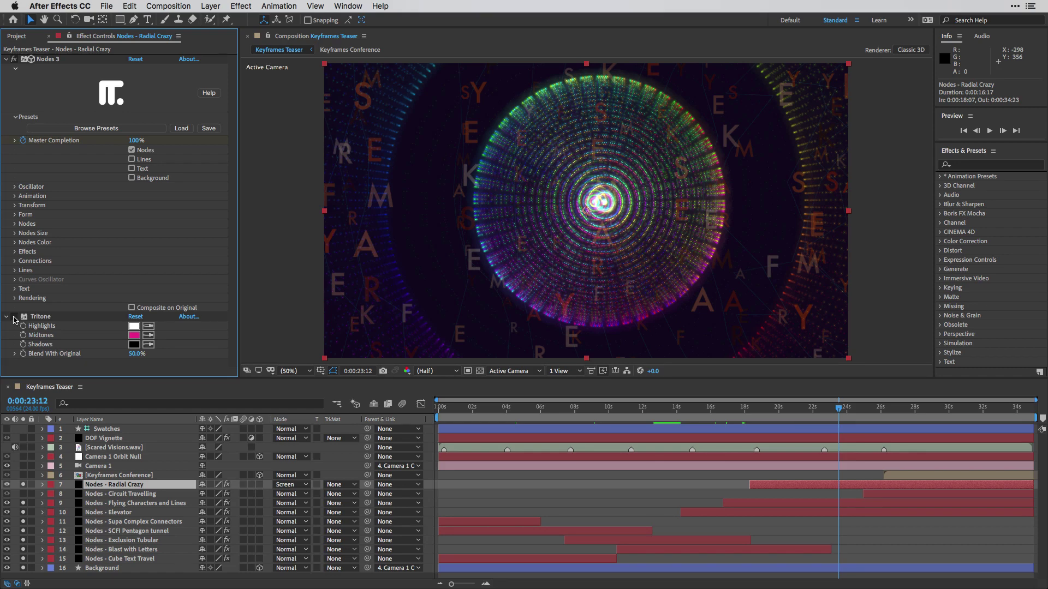
pyautogui.click(14, 317)
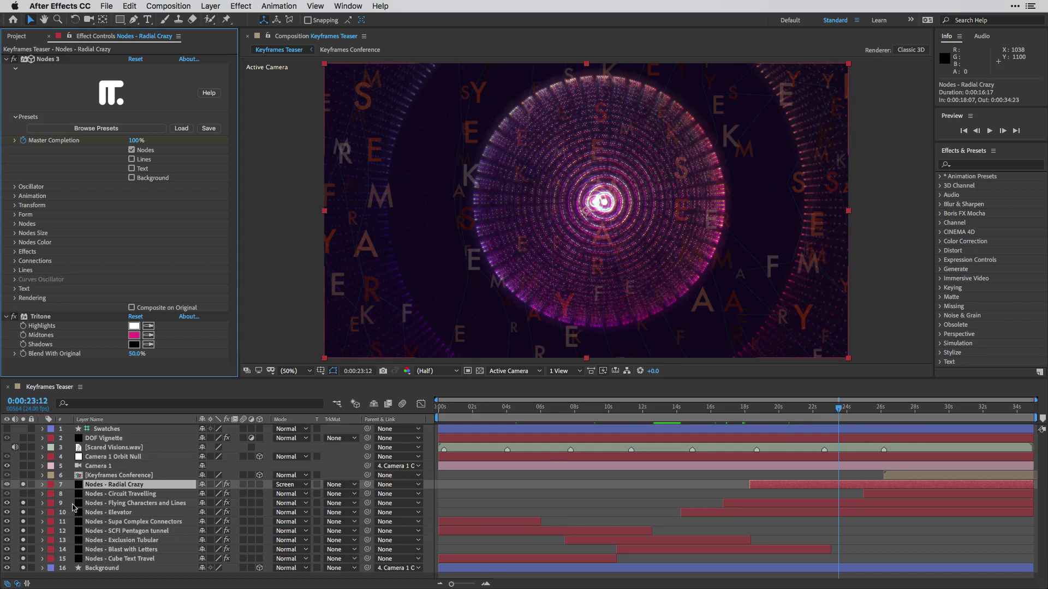
# Unsolo layers 9–16, reveal the Master Completion keyframes, and preview the radial animation
pyautogui.moveTo(24, 507); pyautogui.dragTo(26, 571)
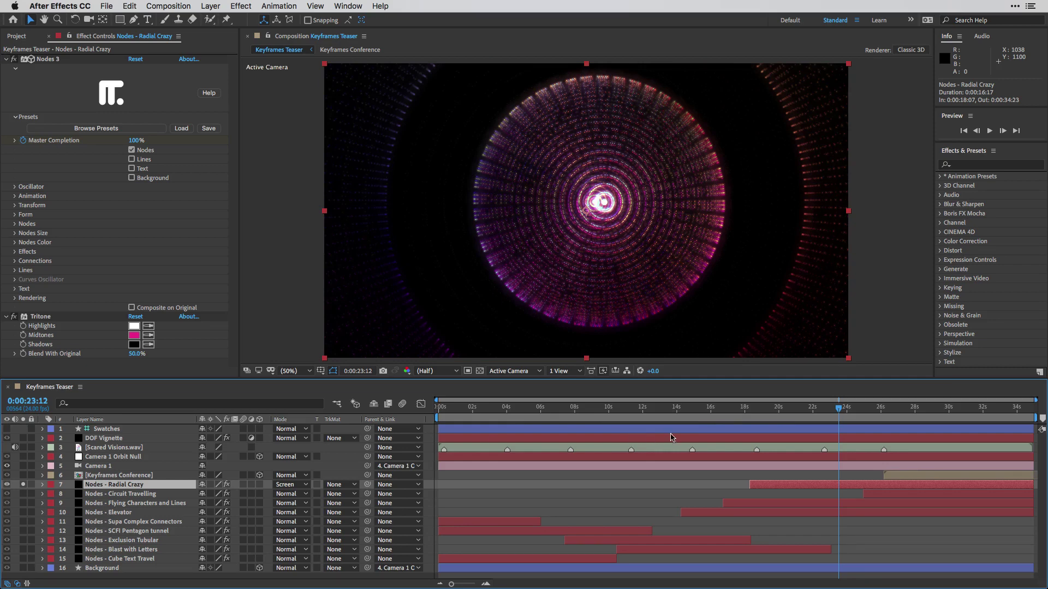
pyautogui.press('u')
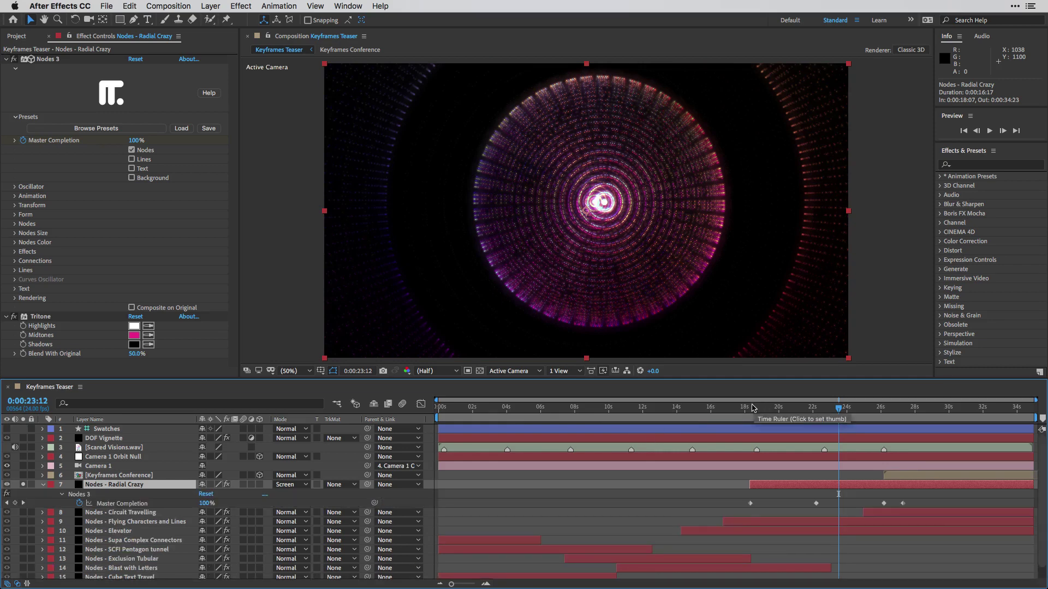
pyautogui.click(752, 410)
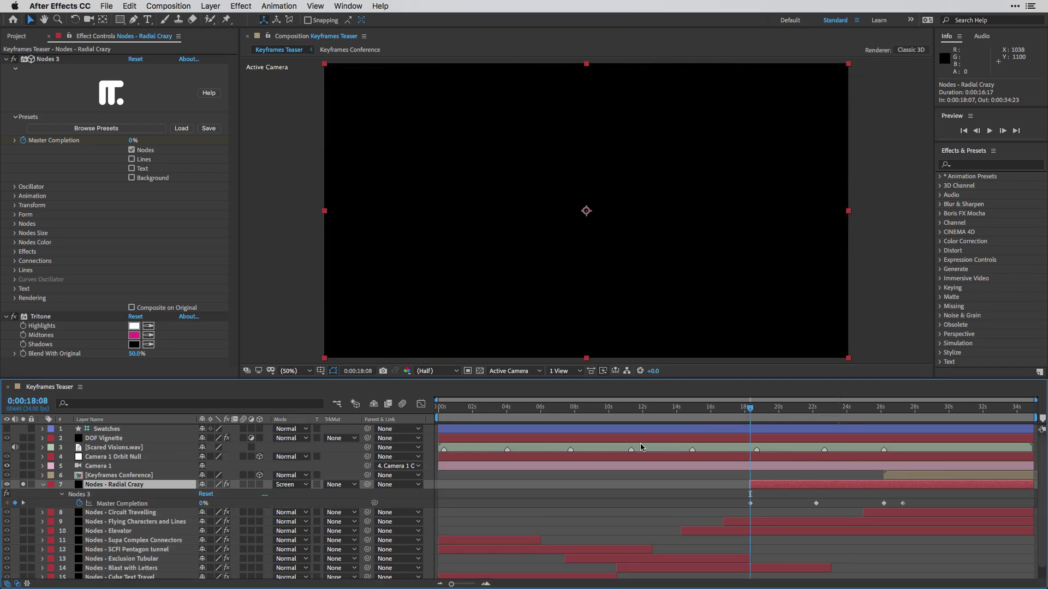
pyautogui.press('space')
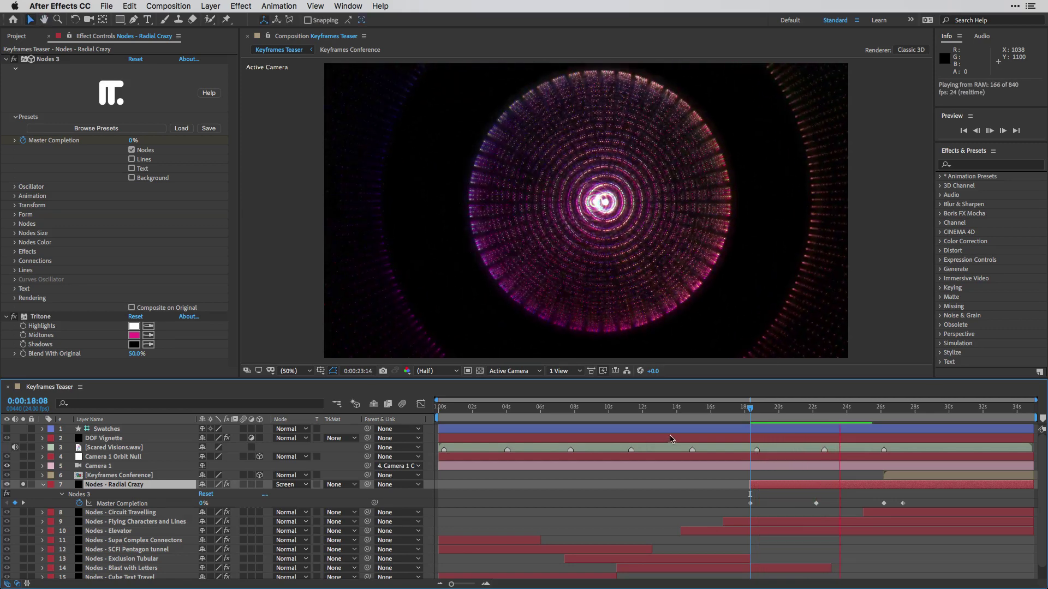
pyautogui.press('space')
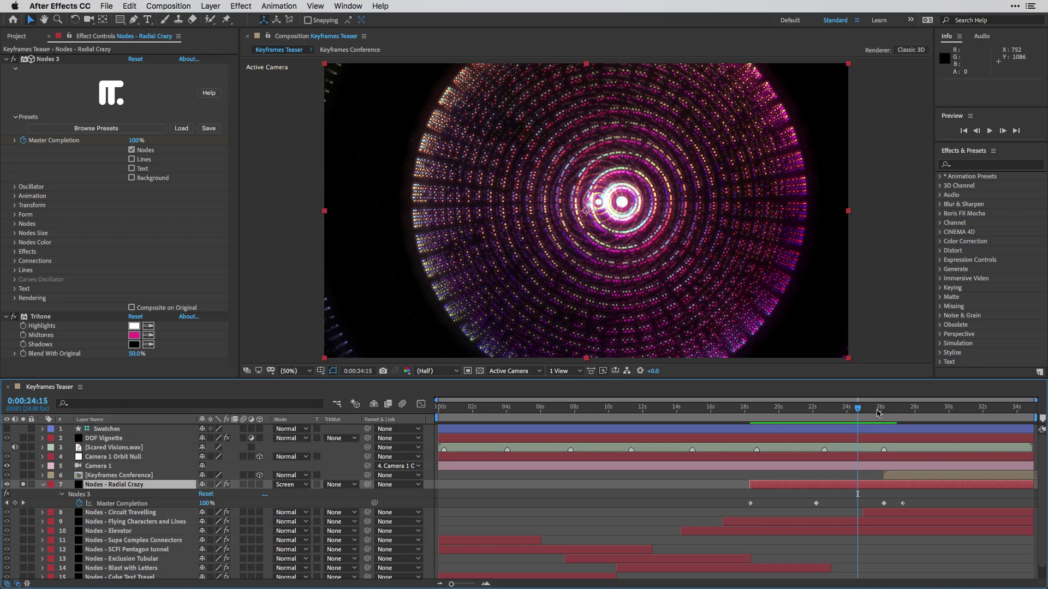
# Undo an accidental value change and scrub through the Master Completion ramp
pyautogui.moveTo(806, 413); pyautogui.dragTo(753, 413)
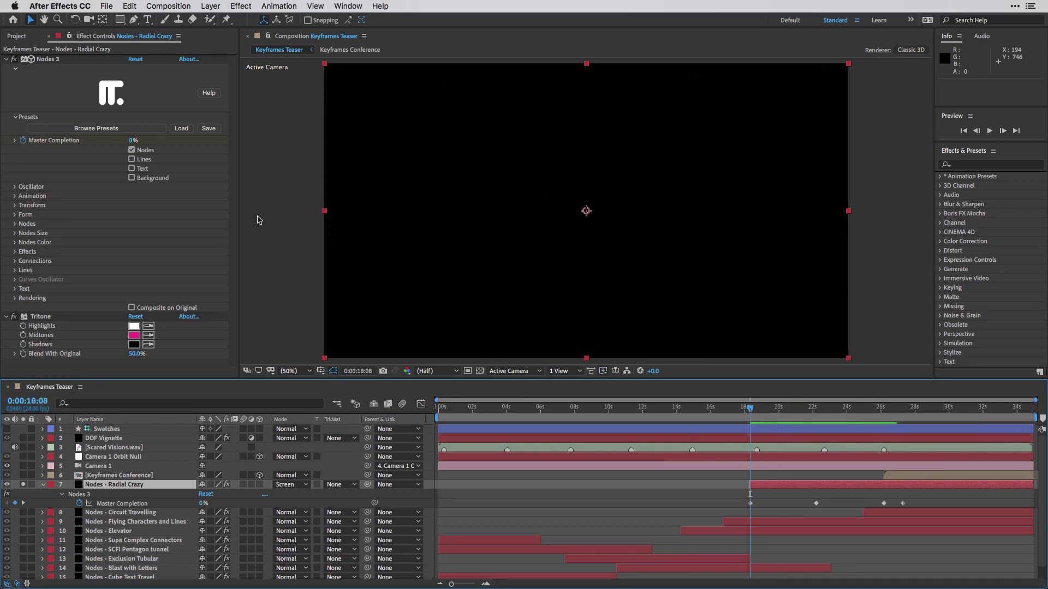
pyautogui.click(60, 143)
pyautogui.press('cmd+z')
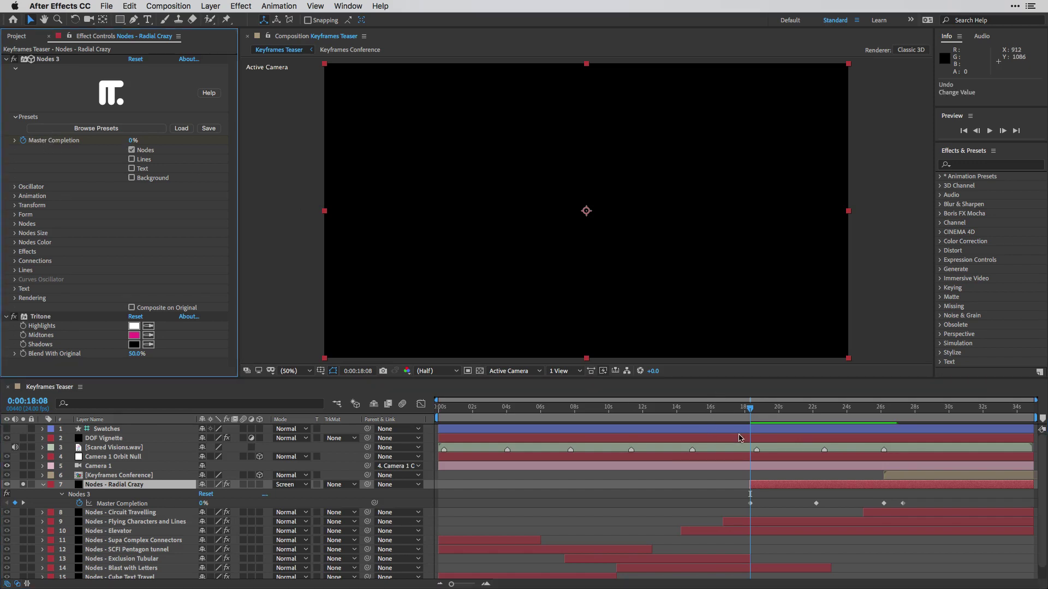
pyautogui.click(816, 411)
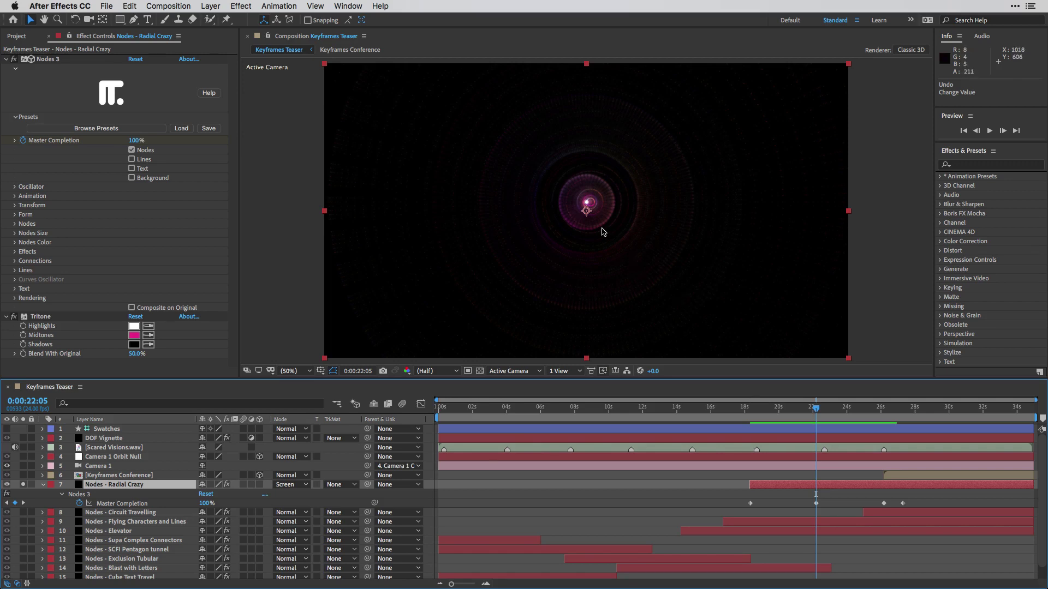
pyautogui.moveTo(754, 415); pyautogui.dragTo(899, 420)
# Solo layer 6 Keyframes Conference and layer 8 Circuit Travelling, then preview from about 25 seconds
pyautogui.click(43, 485)
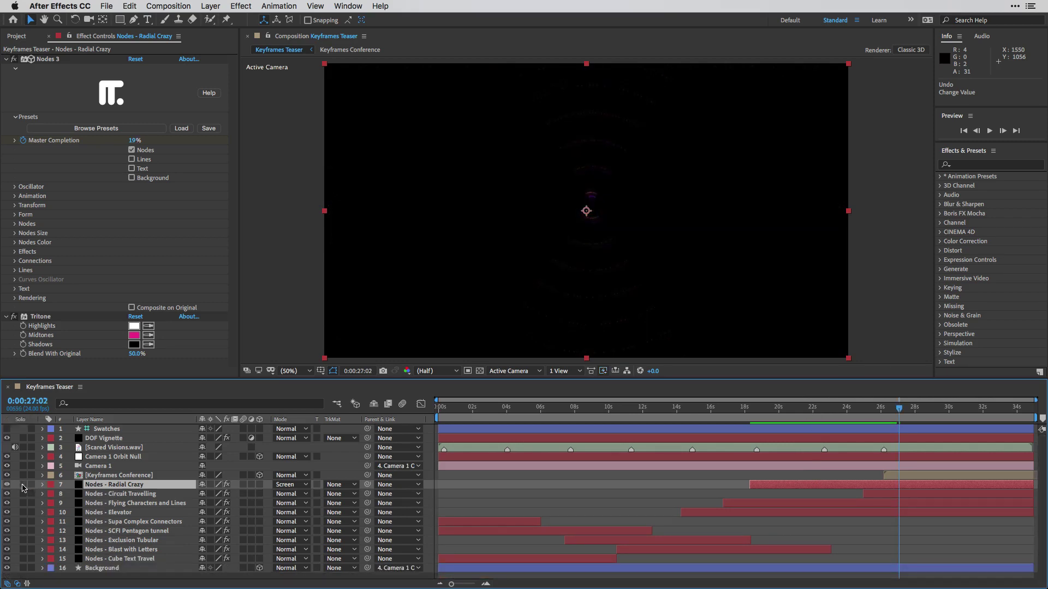
pyautogui.click(34, 478)
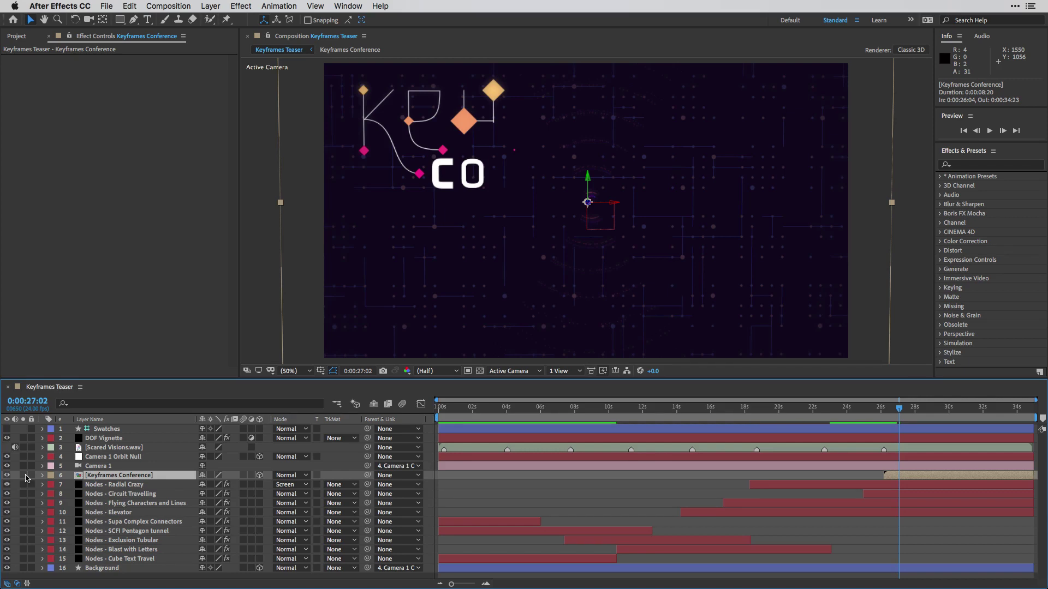
pyautogui.click(24, 476)
pyautogui.click(108, 495)
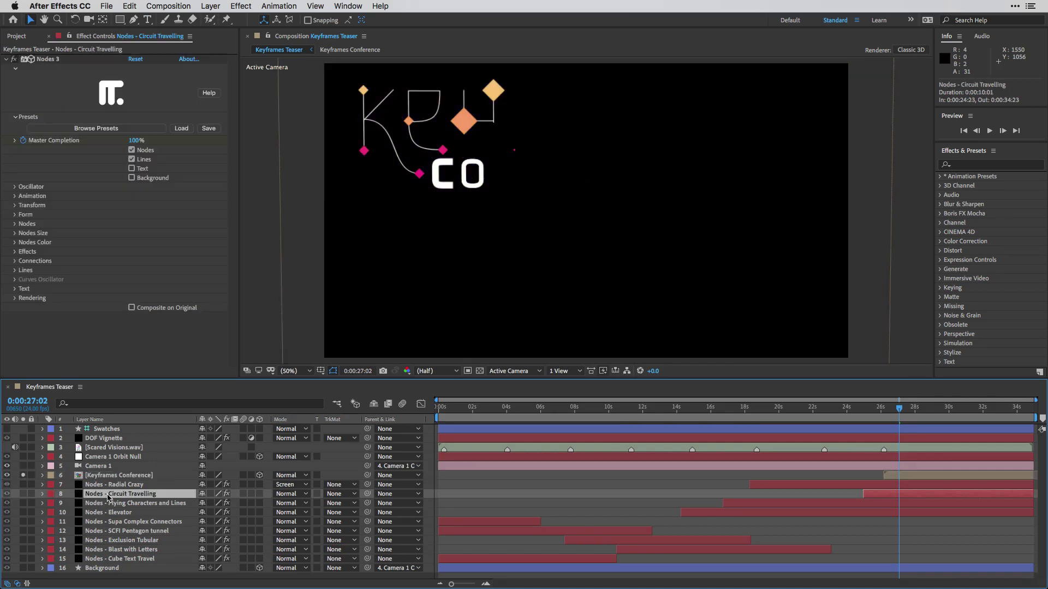
pyautogui.click(23, 493)
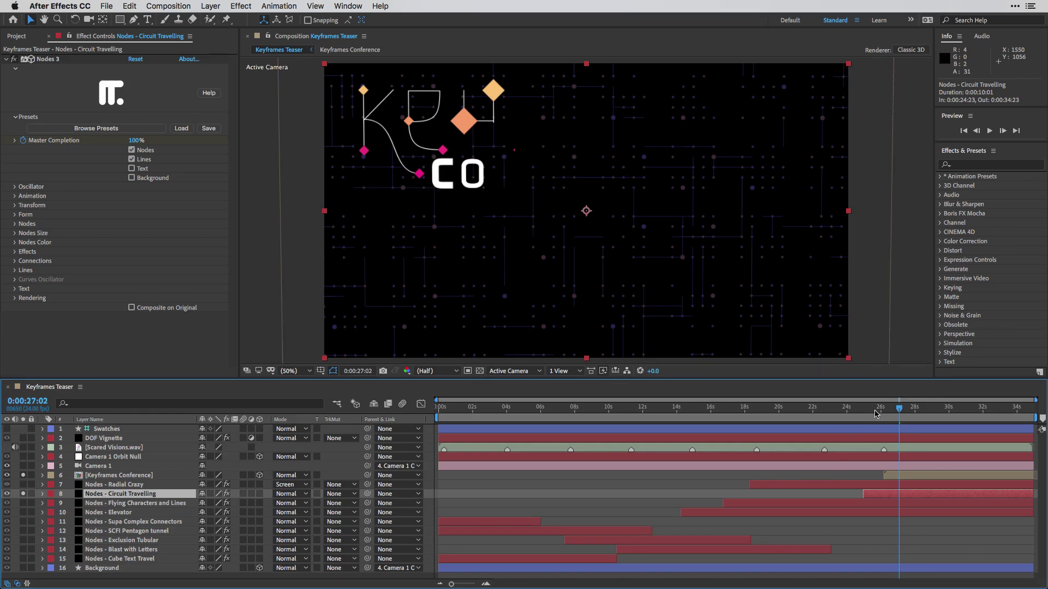
pyautogui.moveTo(873, 410); pyautogui.dragTo(896, 415)
pyautogui.press('space')
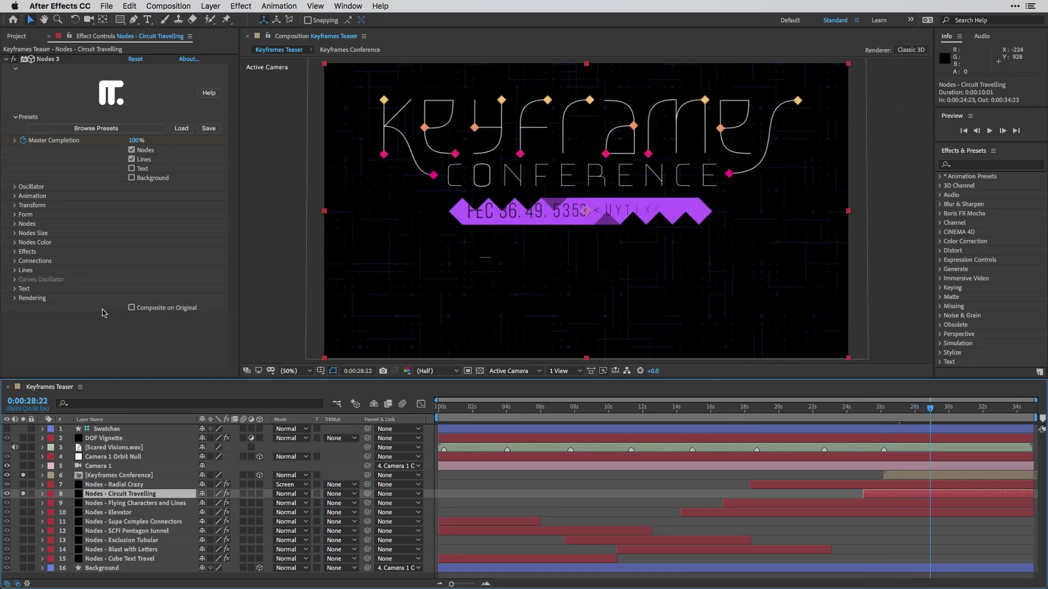
# Try Depth Effect None on Circuit Travelling, undo back to Fog, and unsolo the title layer
pyautogui.click(14, 299)
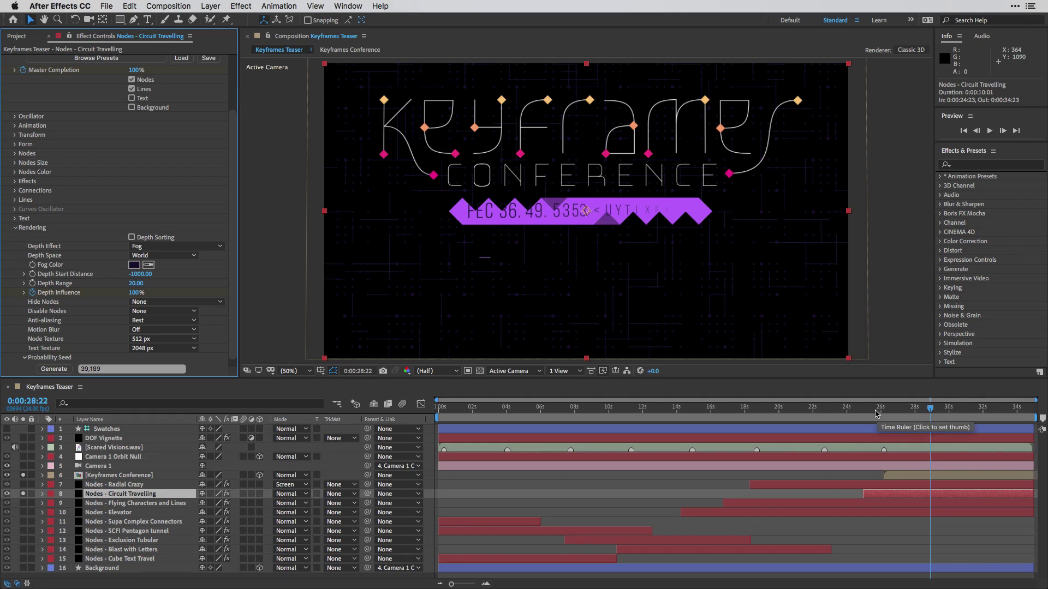
pyautogui.click(180, 247)
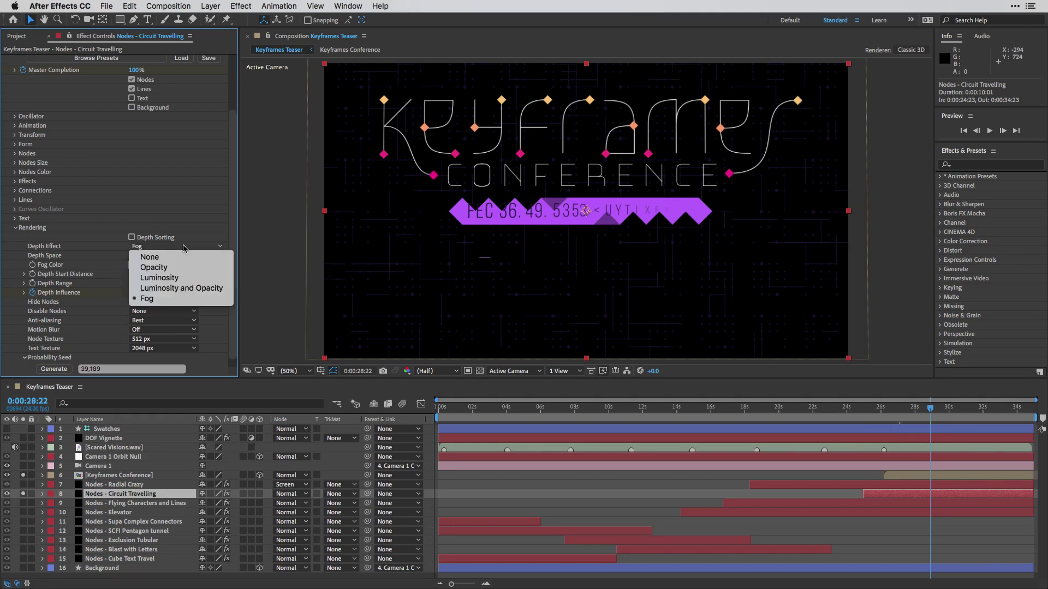
pyautogui.click(185, 258)
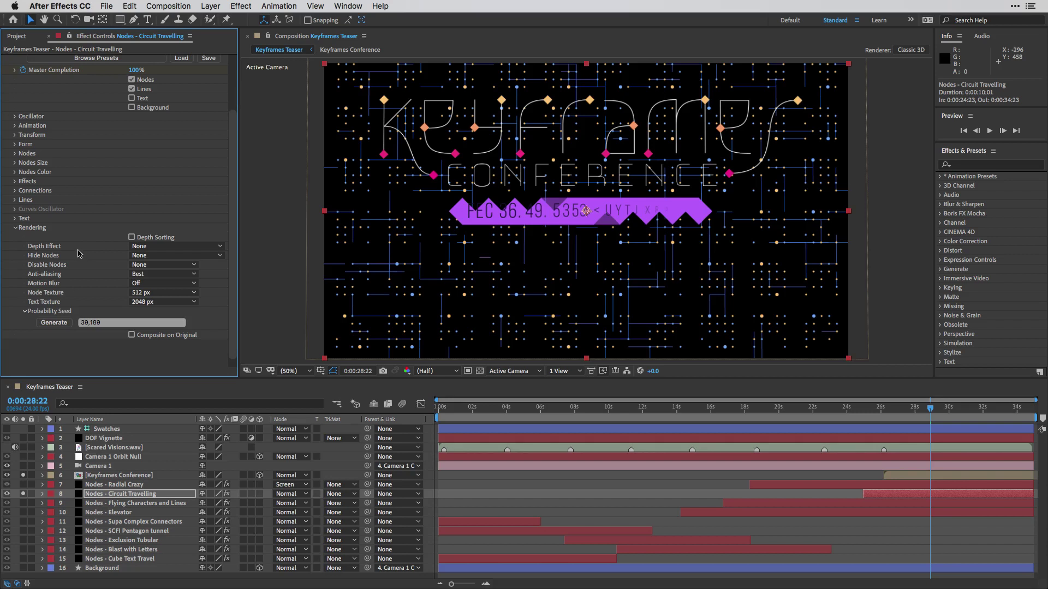
pyautogui.press('super+z')
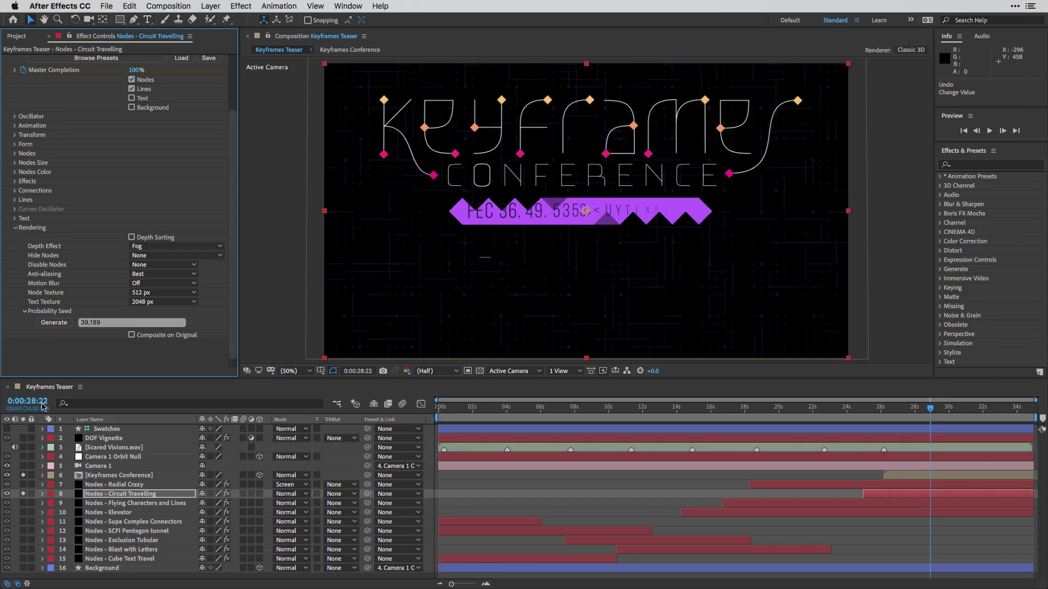
pyautogui.click(23, 476)
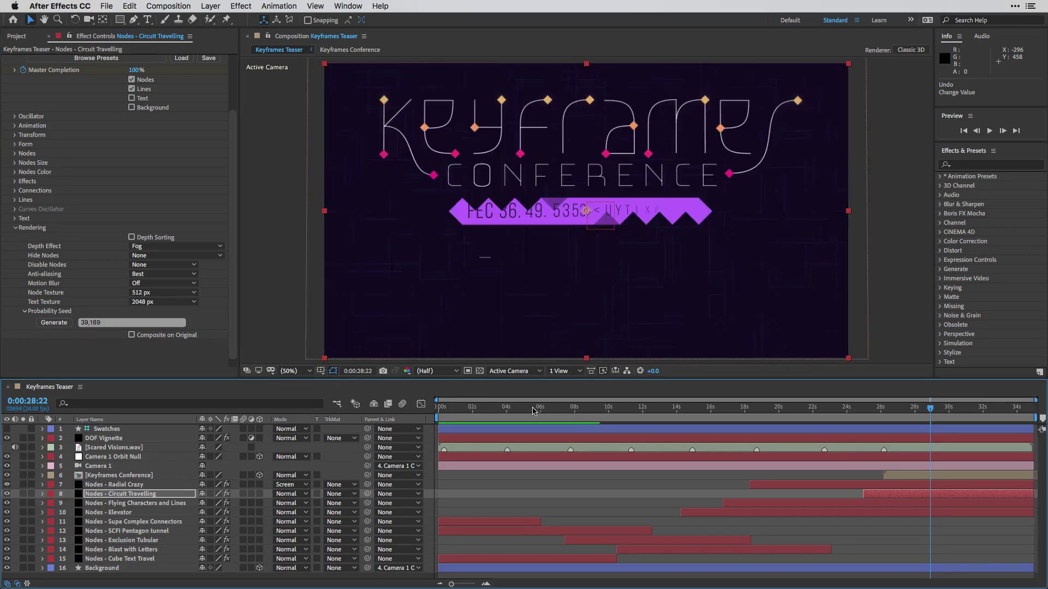
# Near the start, try Low and High motion blur on Circuit Travelling, then set it to Off
pyautogui.click(499, 409)
pyautogui.moveTo(489, 415)
pyautogui.mouseDown()
pyautogui.moveTo(441, 418)
pyautogui.moveTo(505, 422)
pyautogui.mouseUp()
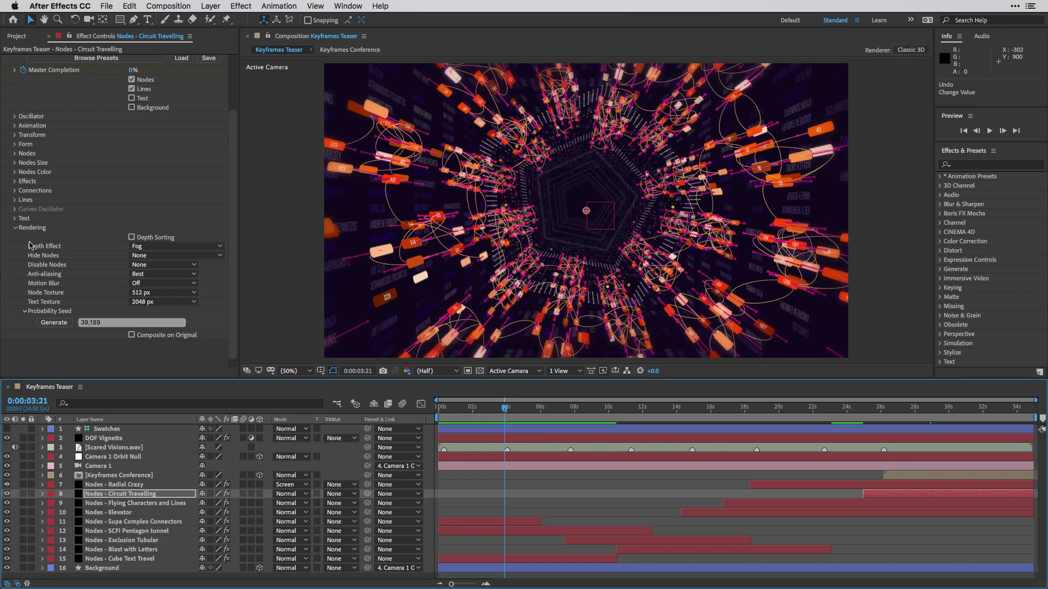
pyautogui.click(147, 284)
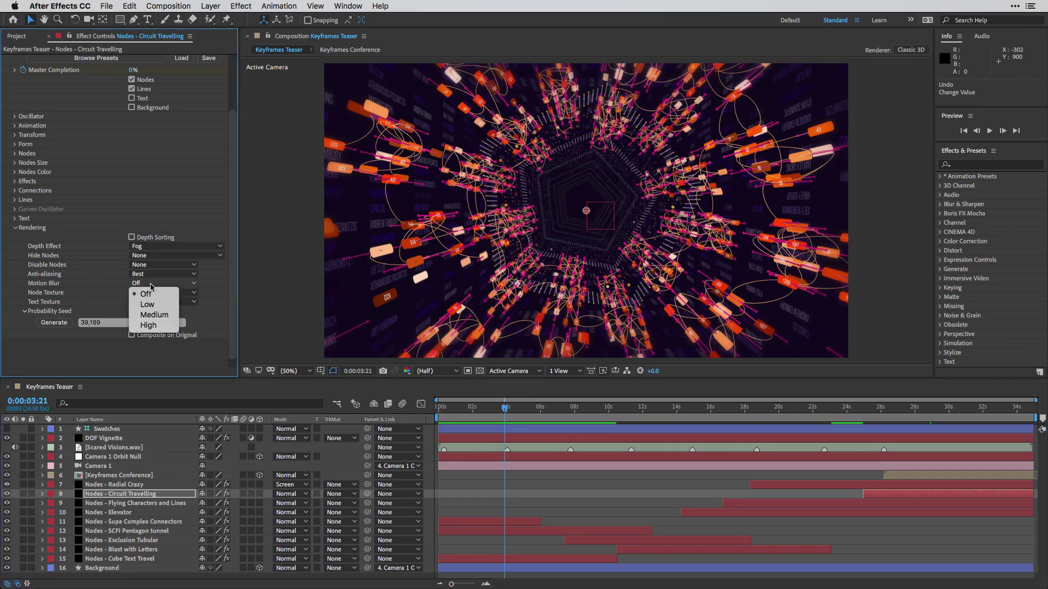
pyautogui.click(148, 305)
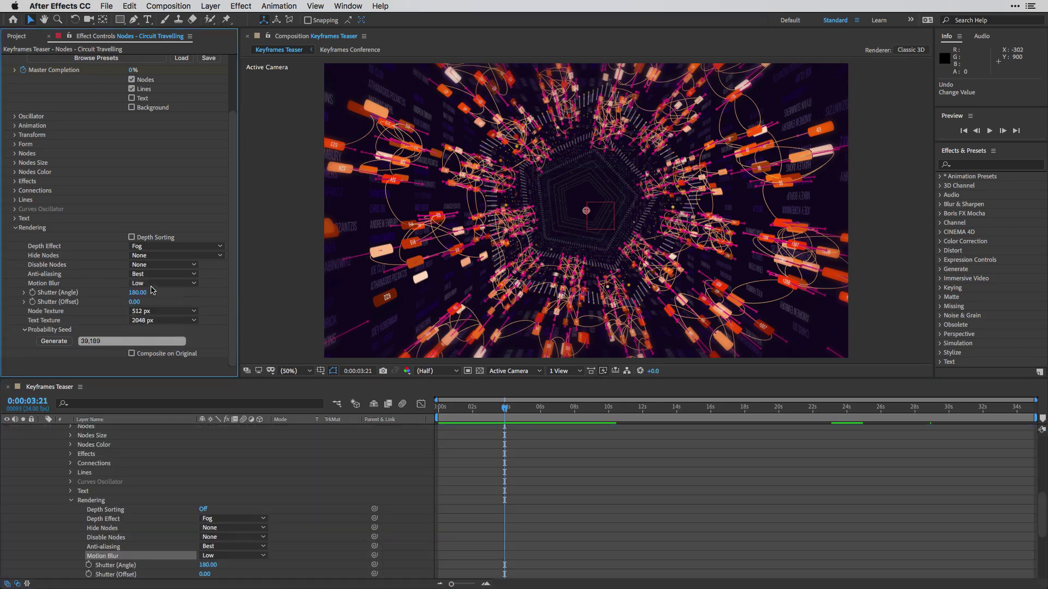
pyautogui.click(151, 285)
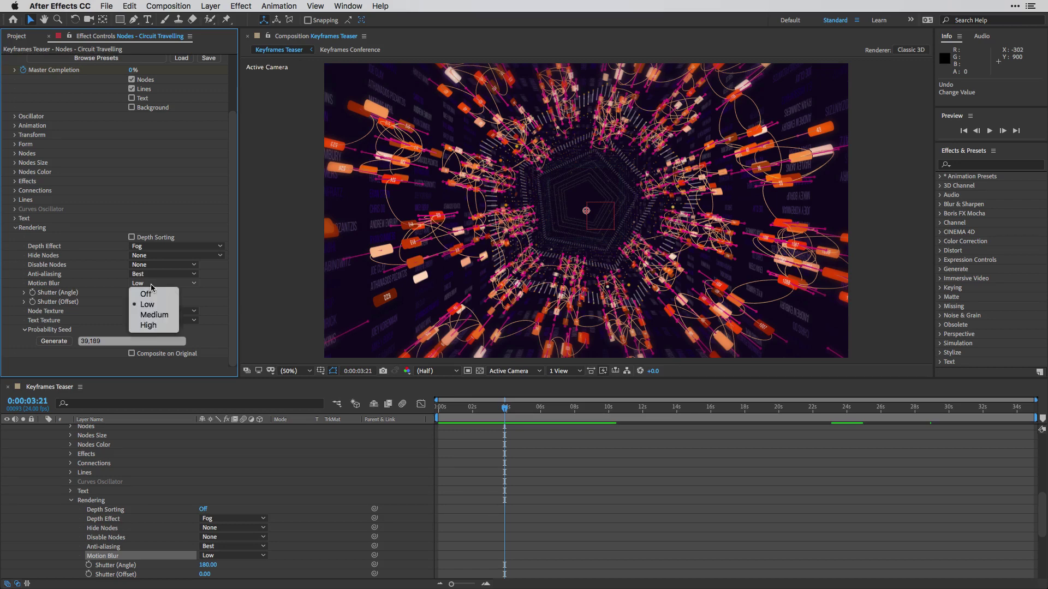
pyautogui.click(153, 326)
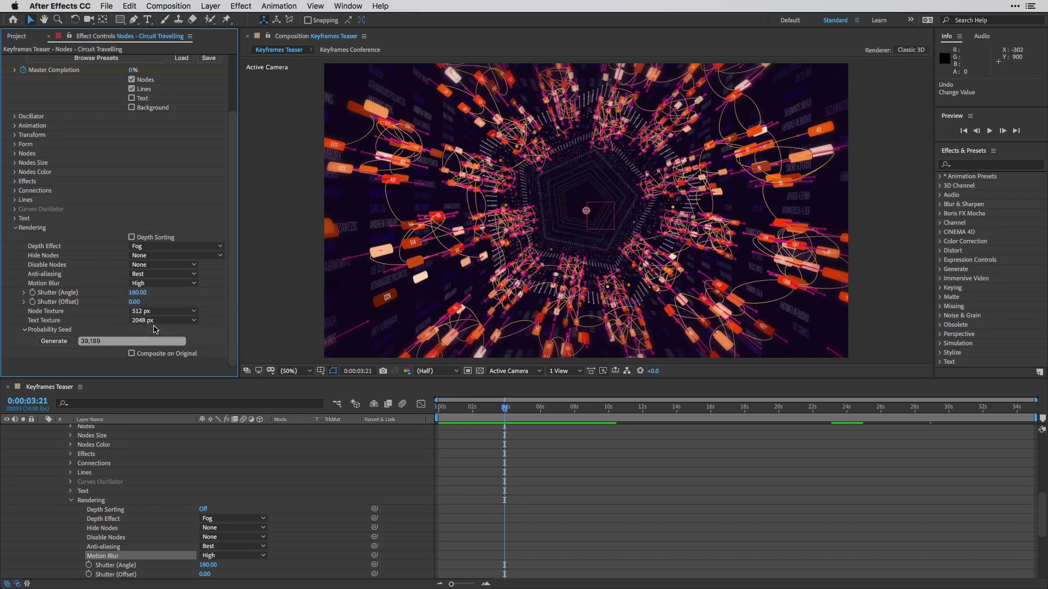
pyautogui.click(153, 284)
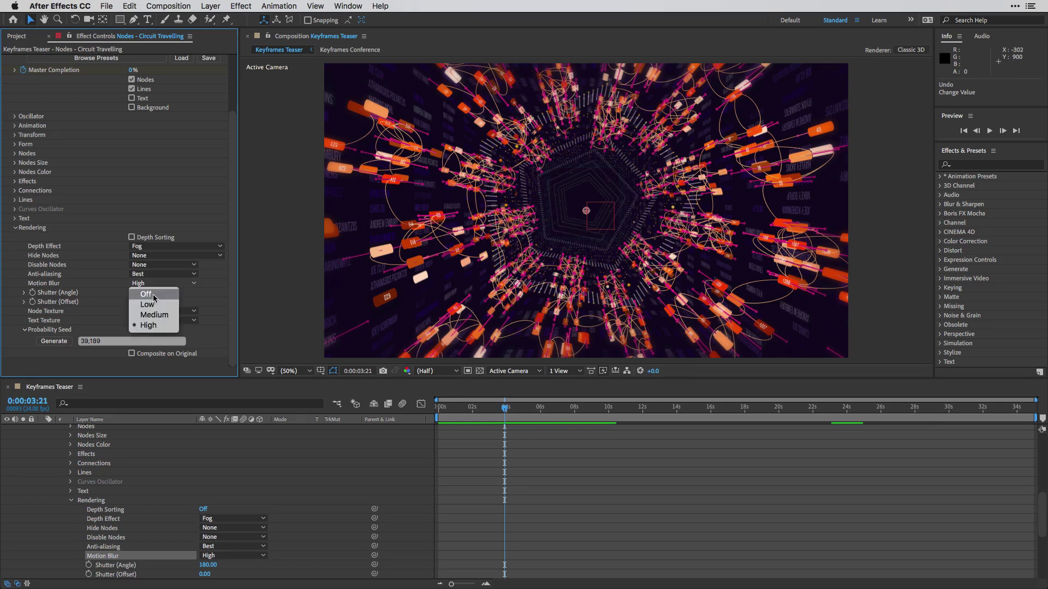
pyautogui.click(147, 294)
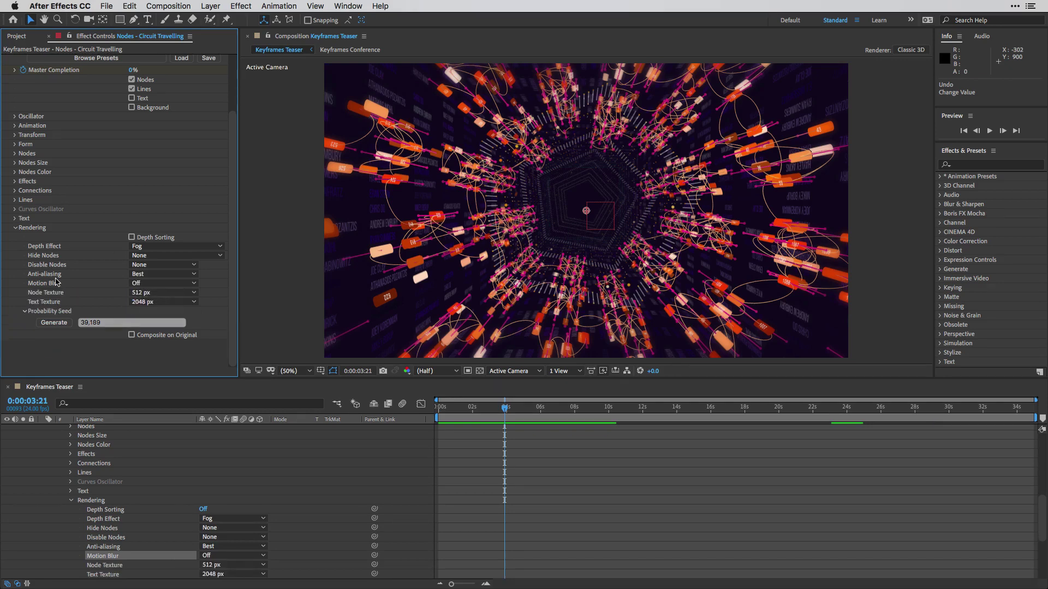
# Collapse Circuit Travelling's properties, select Nodes layers 7–15, and filter the timeline by 'mo'
pyautogui.click(71, 501)
pyautogui.scroll(5, 60, 476)
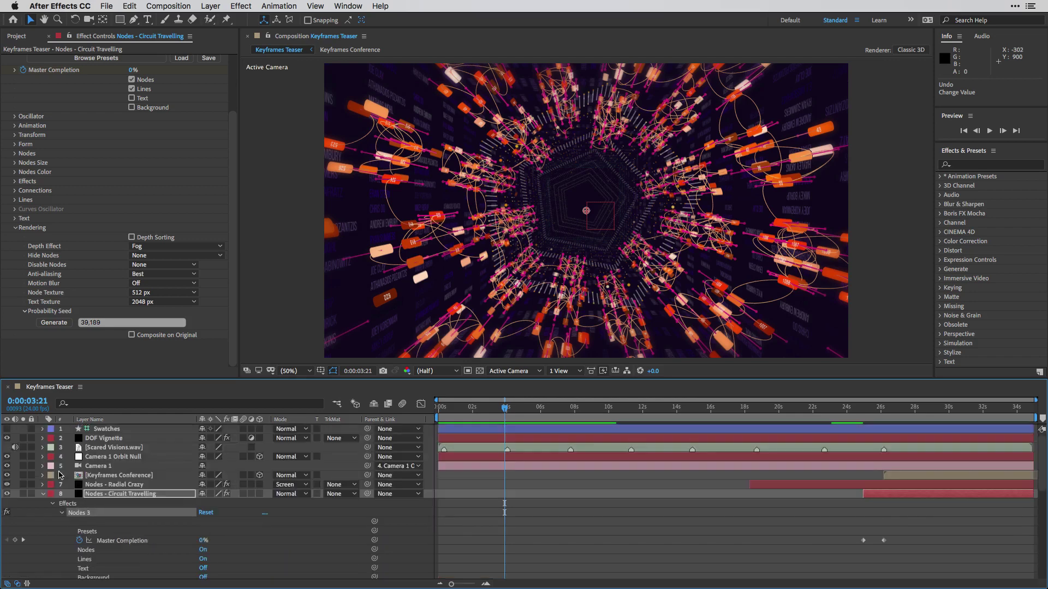
pyautogui.click(43, 495)
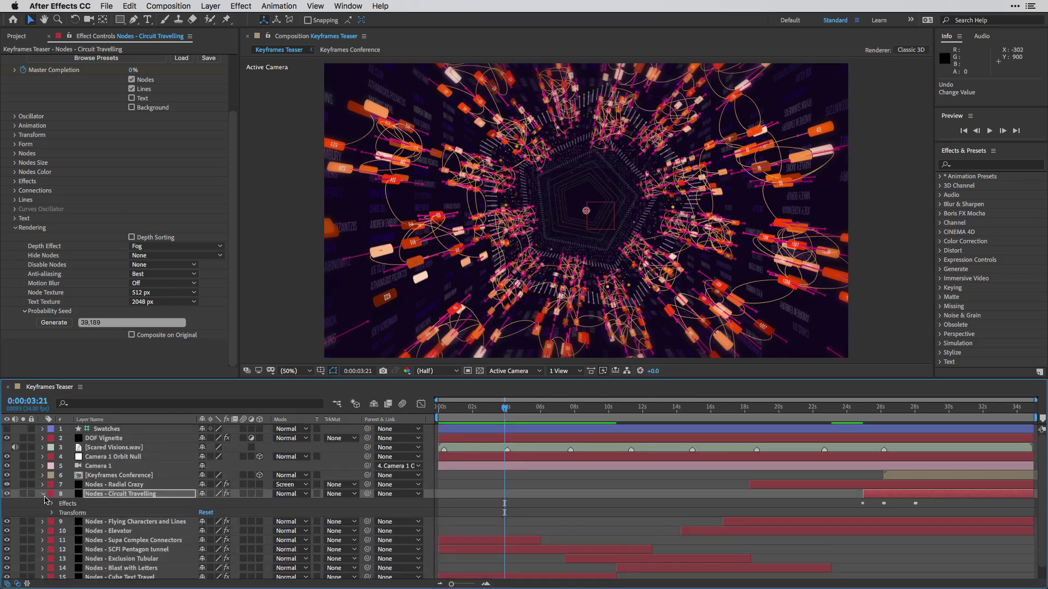
pyautogui.click(105, 486)
pyautogui.keyDown('shift'); pyautogui.click(103, 559); pyautogui.keyUp('shift')
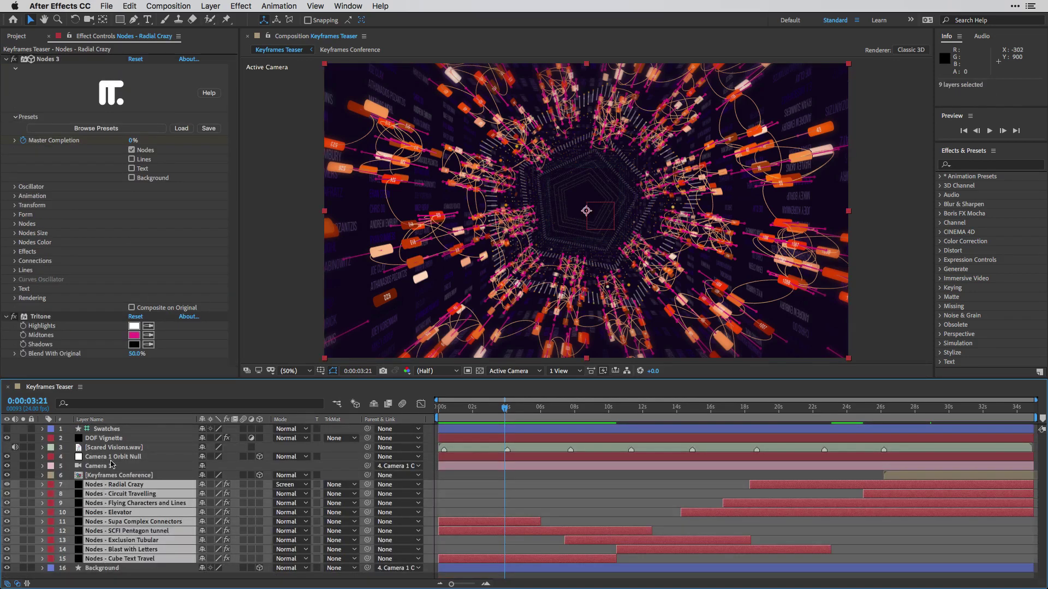
pyautogui.click(75, 407)
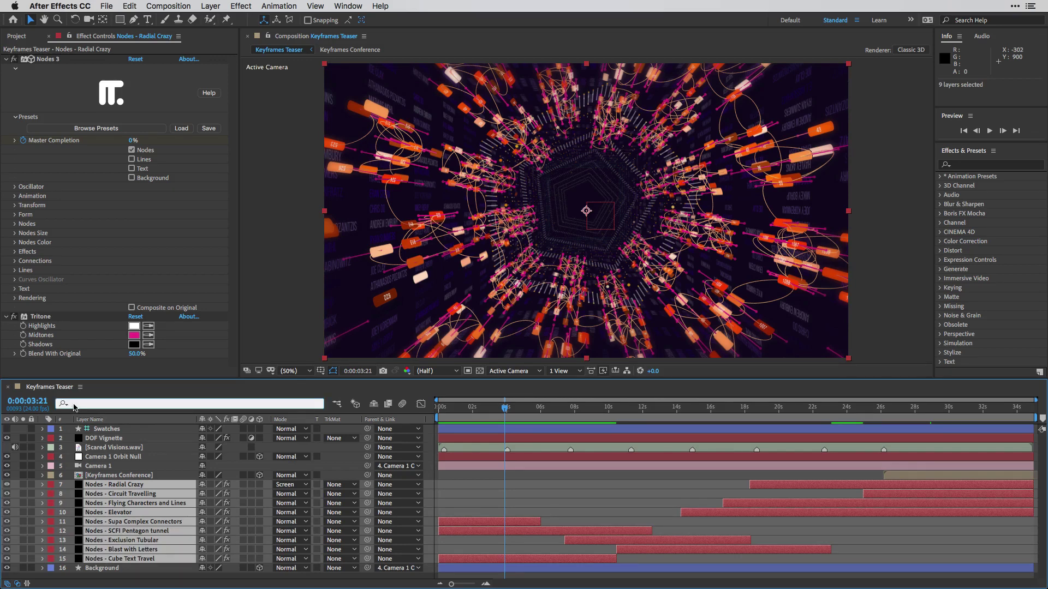
pyautogui.write('motion blur')
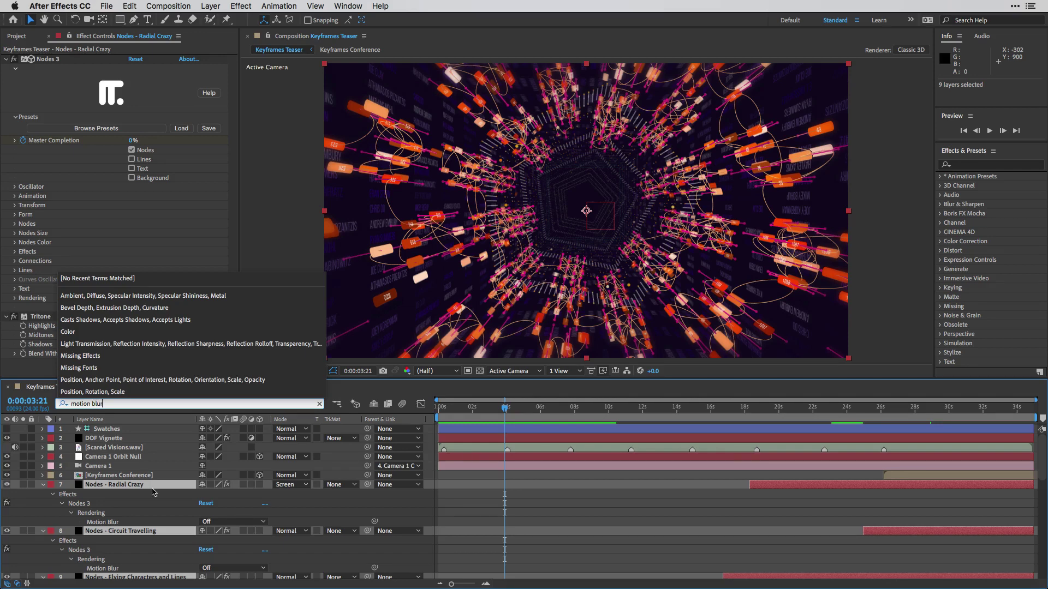
pyautogui.click(152, 505)
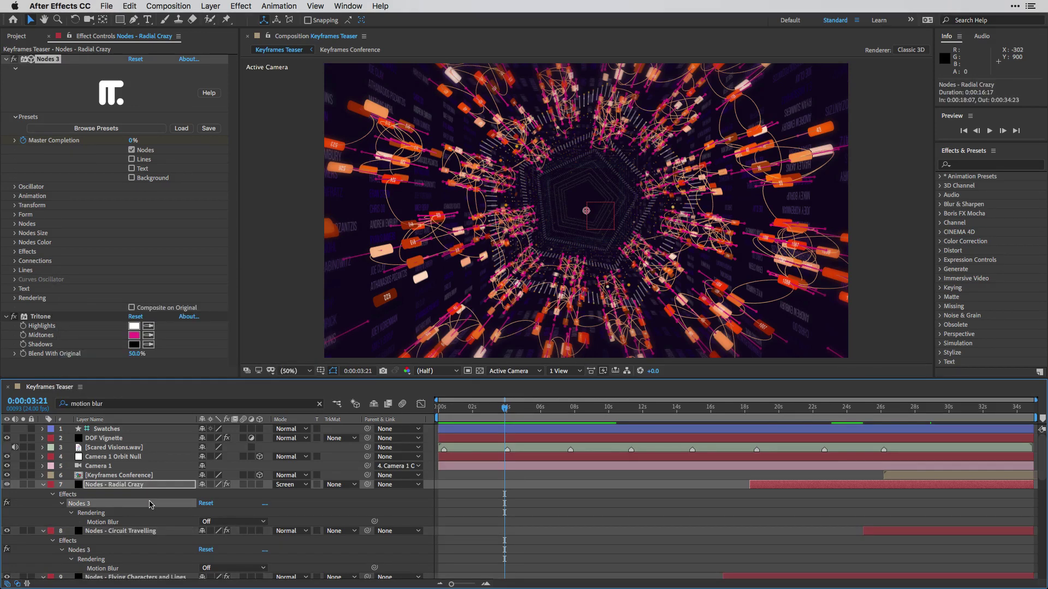
# Maximize the timeline and set Motion Blur to Low on all selected Nodes layers
pyautogui.press('`')
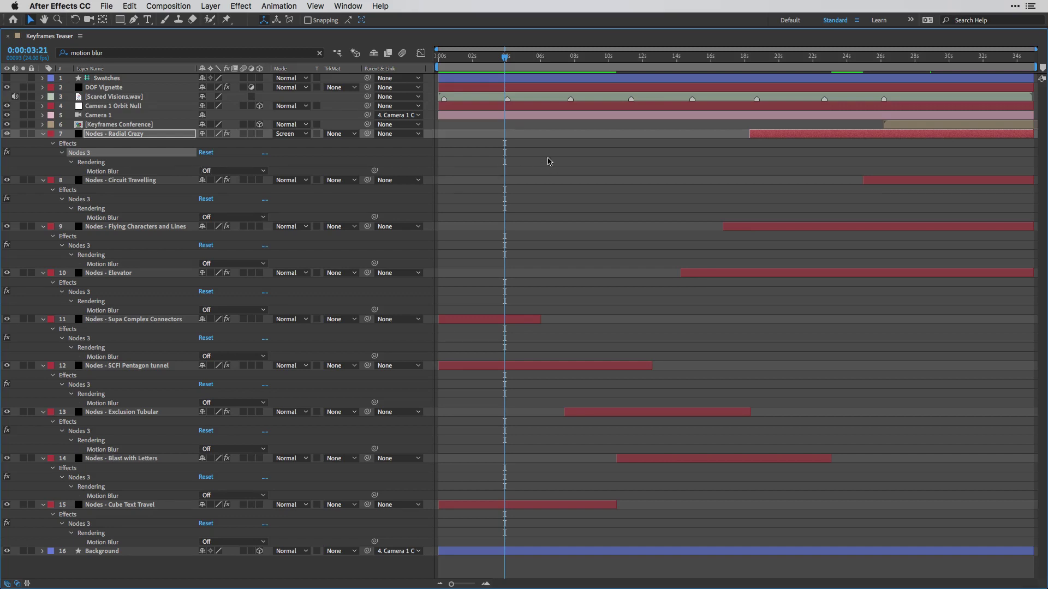
pyautogui.moveTo(548, 159); pyautogui.dragTo(490, 546)
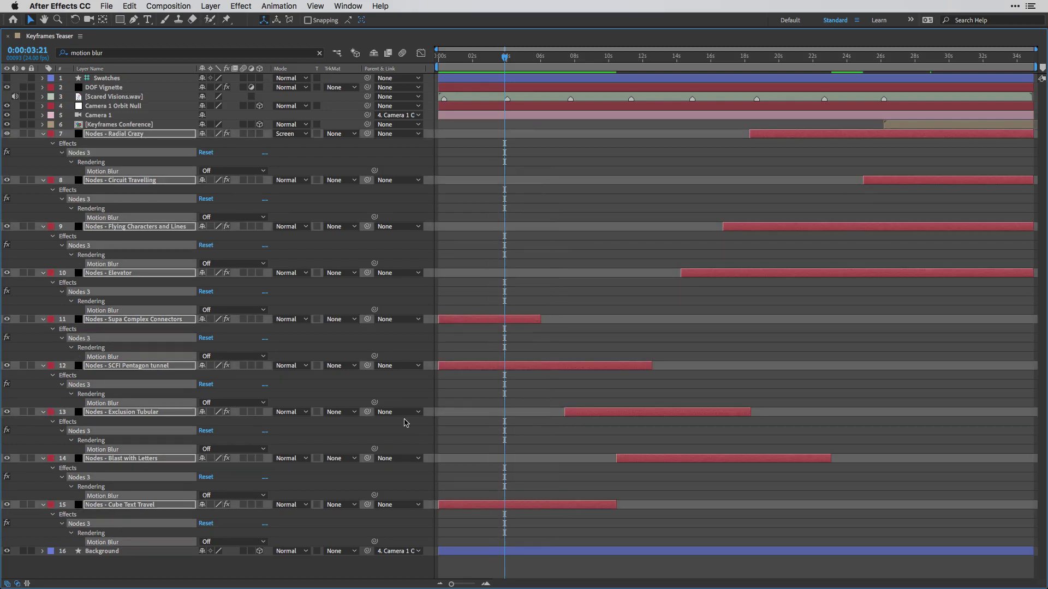
pyautogui.click(245, 173)
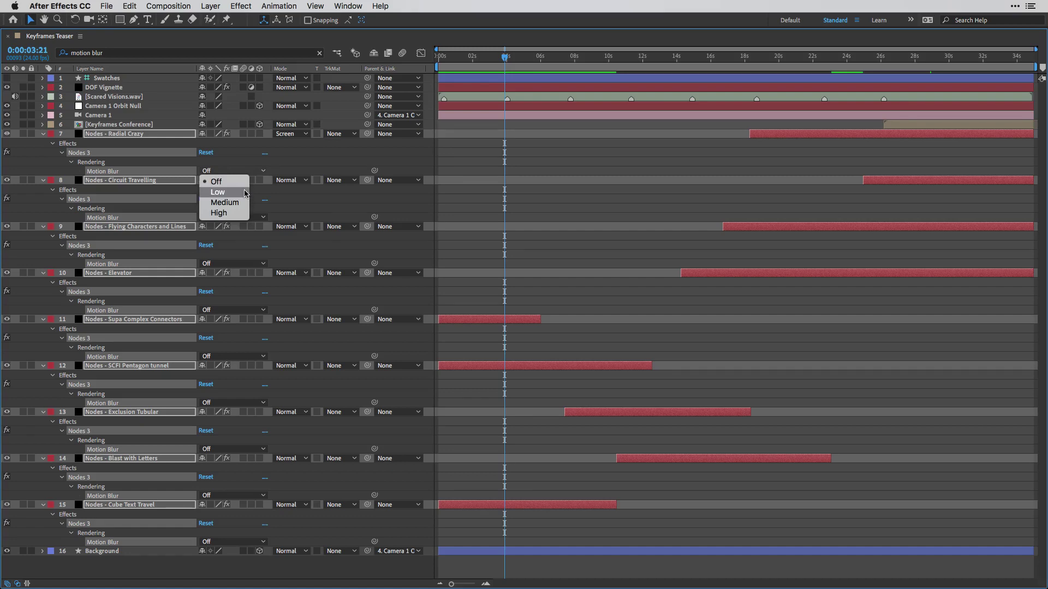
pyautogui.click(245, 193)
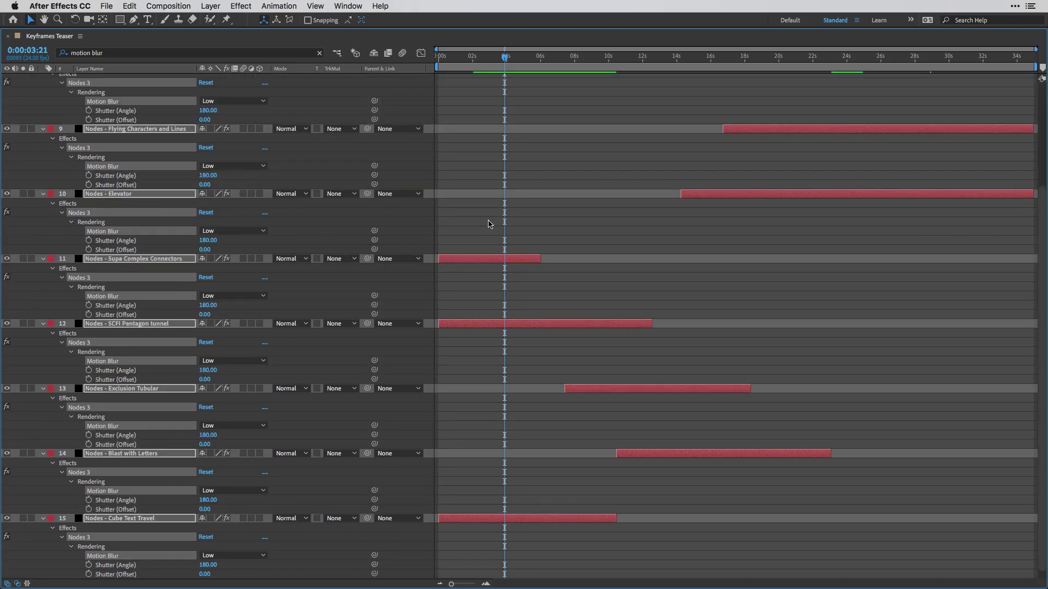
# Restore the timeline, preview the blurred animation from the first frame, and inspect frame 8
pyautogui.press('`')
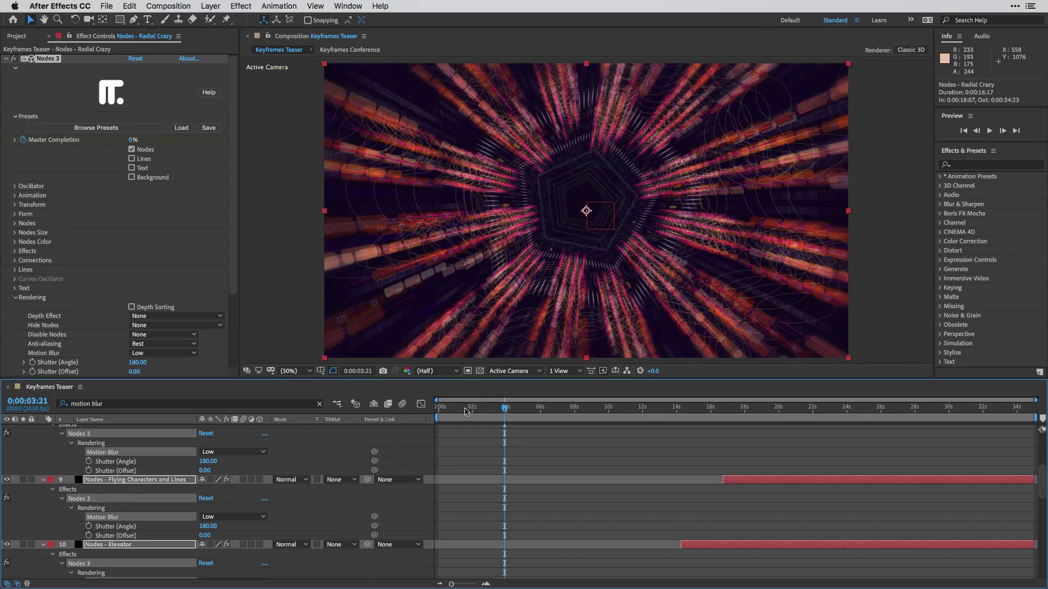
pyautogui.click(436, 410)
pyautogui.press('space')
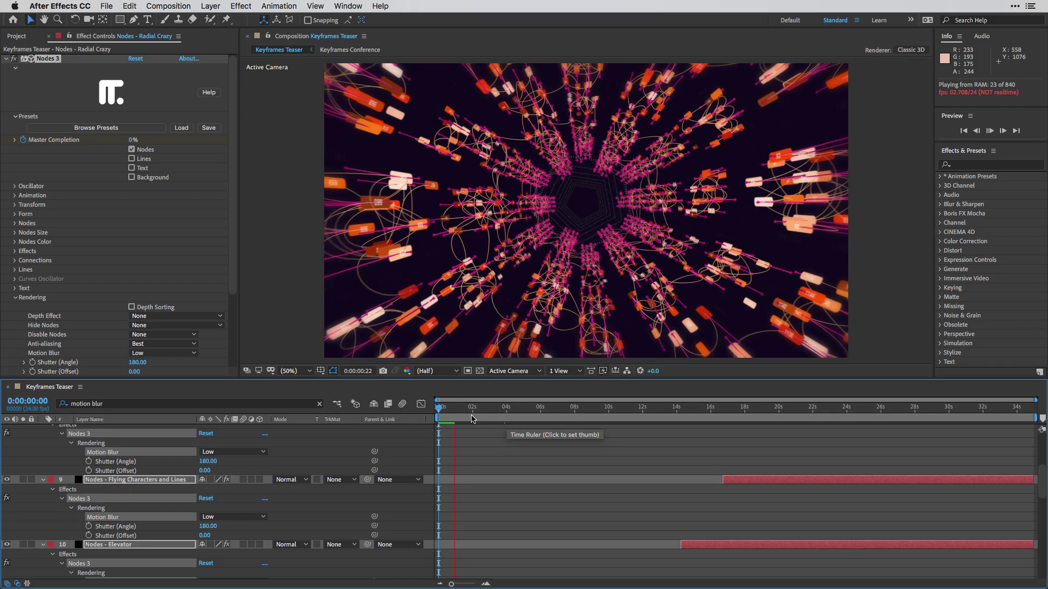
pyautogui.press('space')
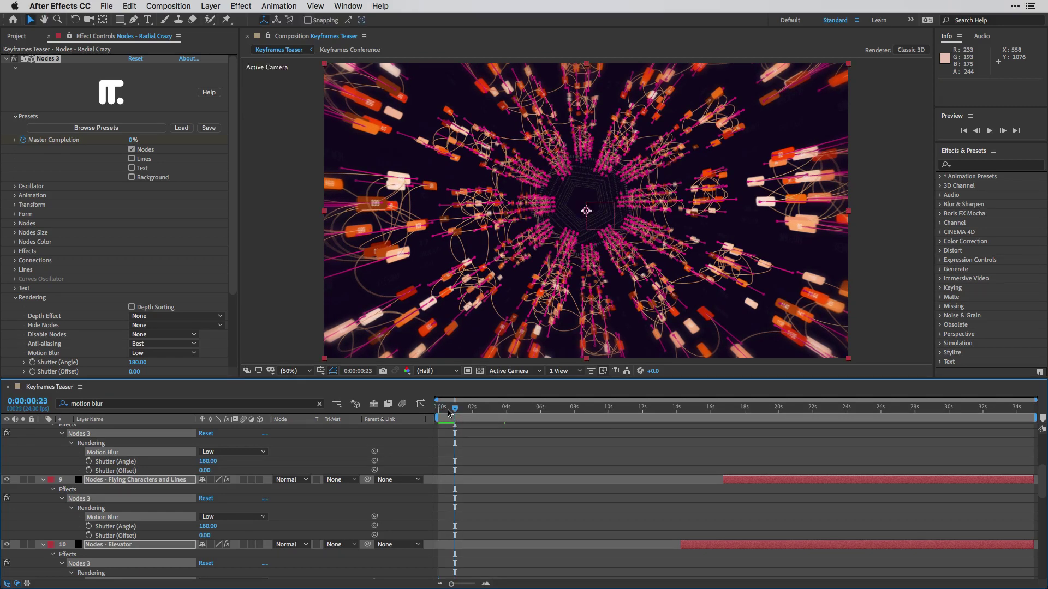
pyautogui.moveTo(448, 413); pyautogui.dragTo(445, 415)
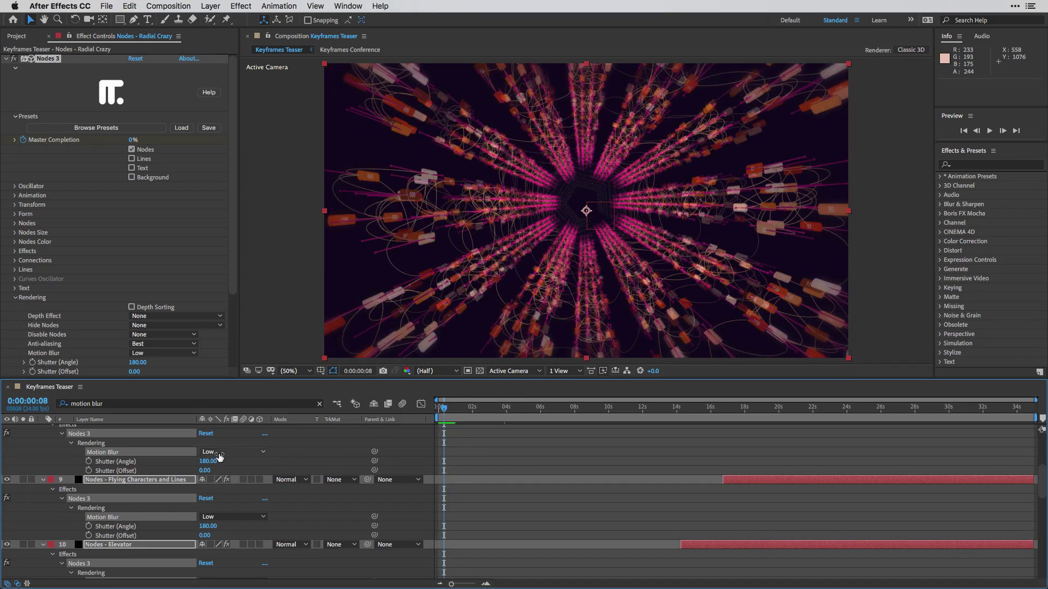
# Try High motion blur on the Nodes layers, then return it to Low
pyautogui.click(221, 453)
pyautogui.click(220, 494)
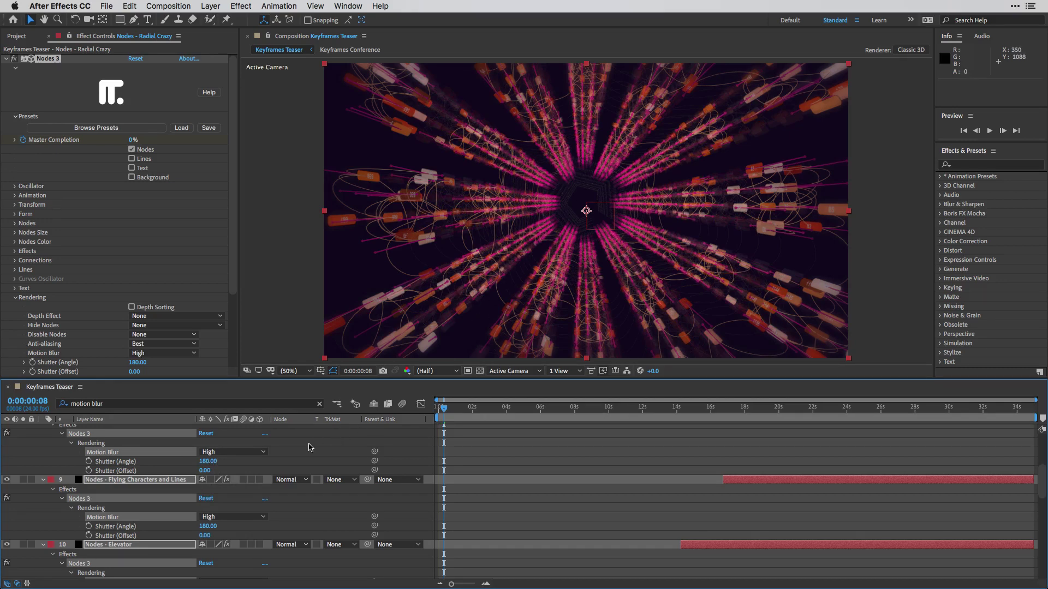
pyautogui.click(235, 452)
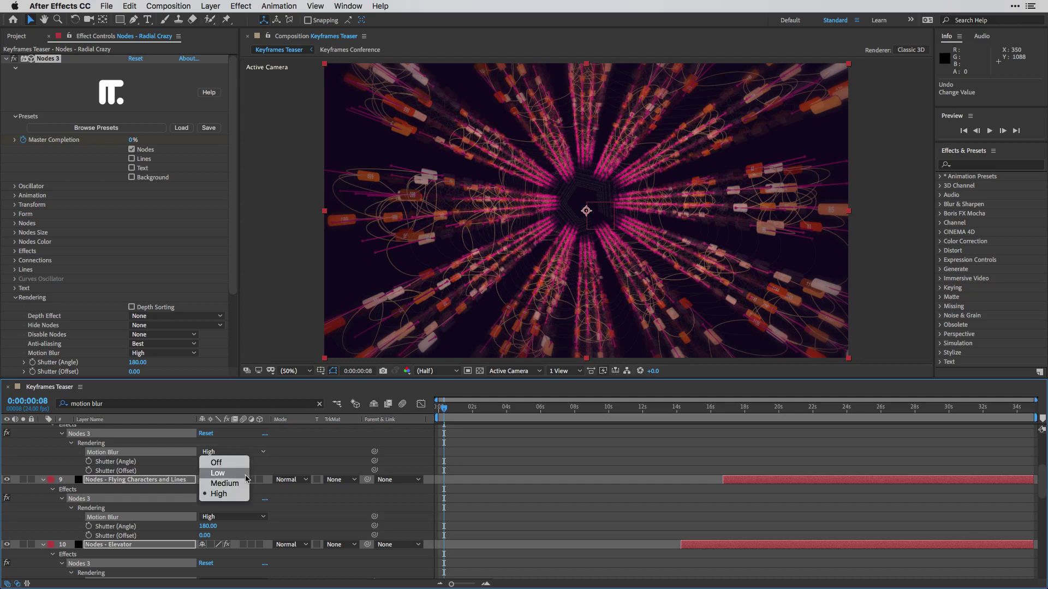
pyautogui.click(208, 470)
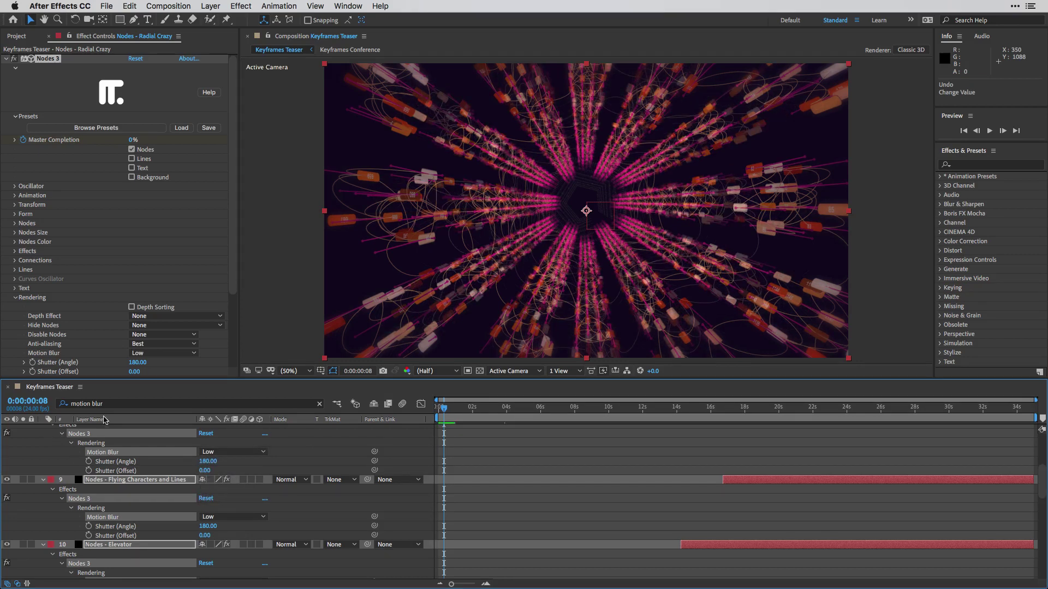
pyautogui.click(320, 404)
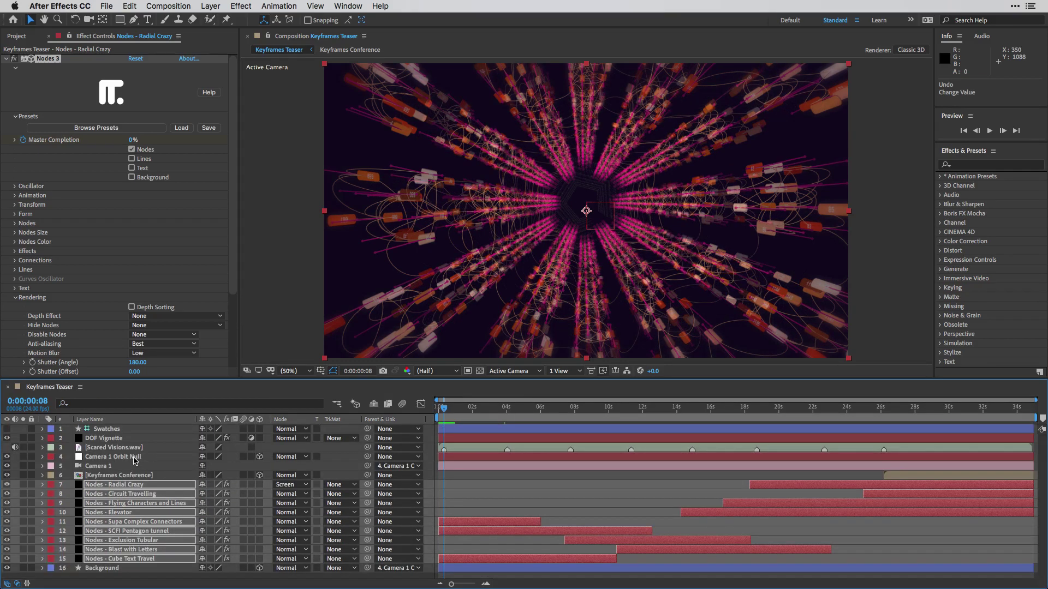
pyautogui.click(105, 439)
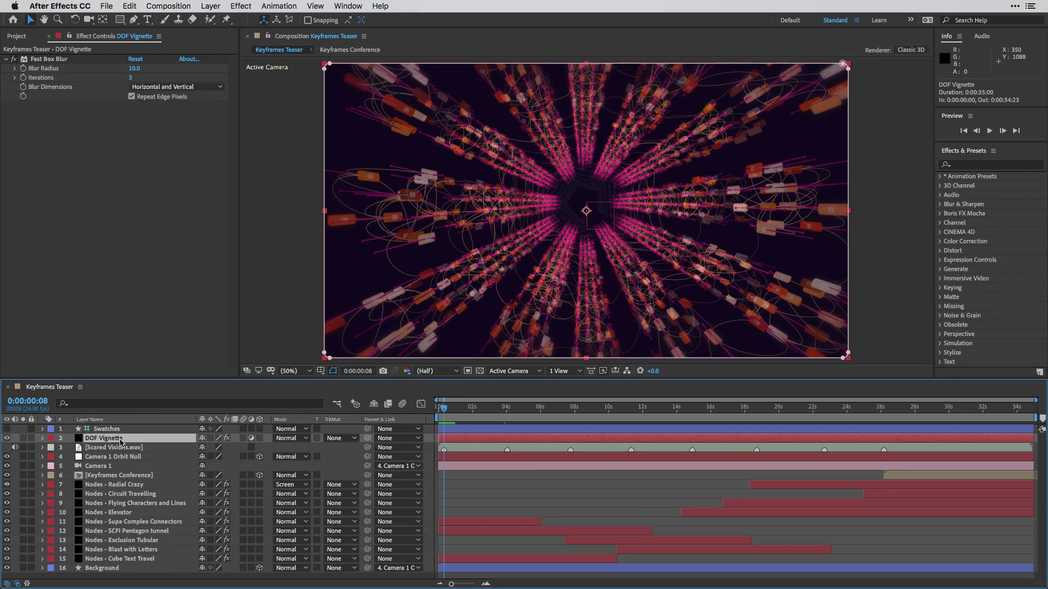
pyautogui.press('m')
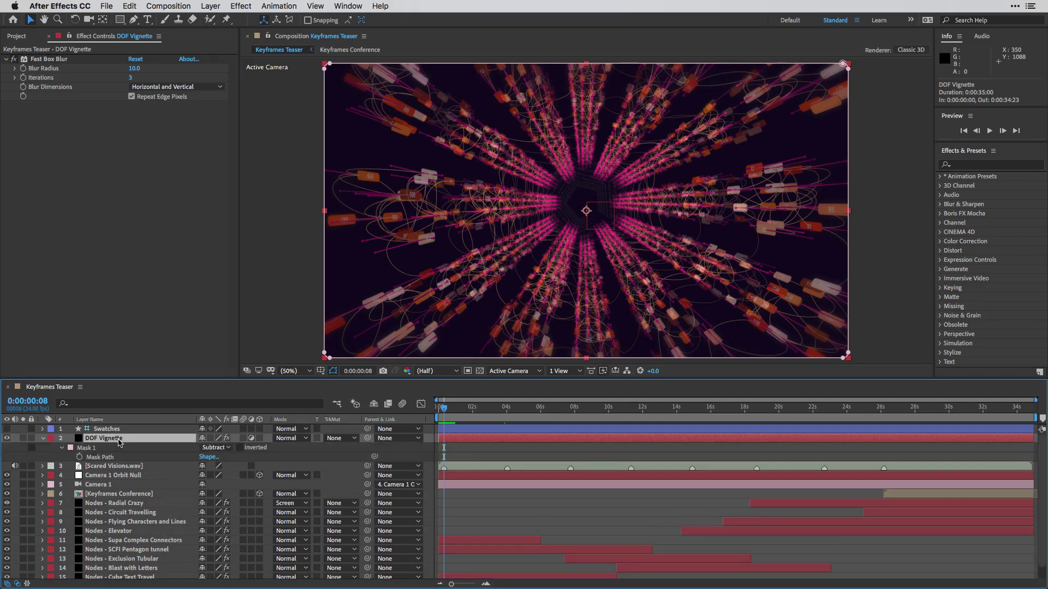
pyautogui.click(99, 449)
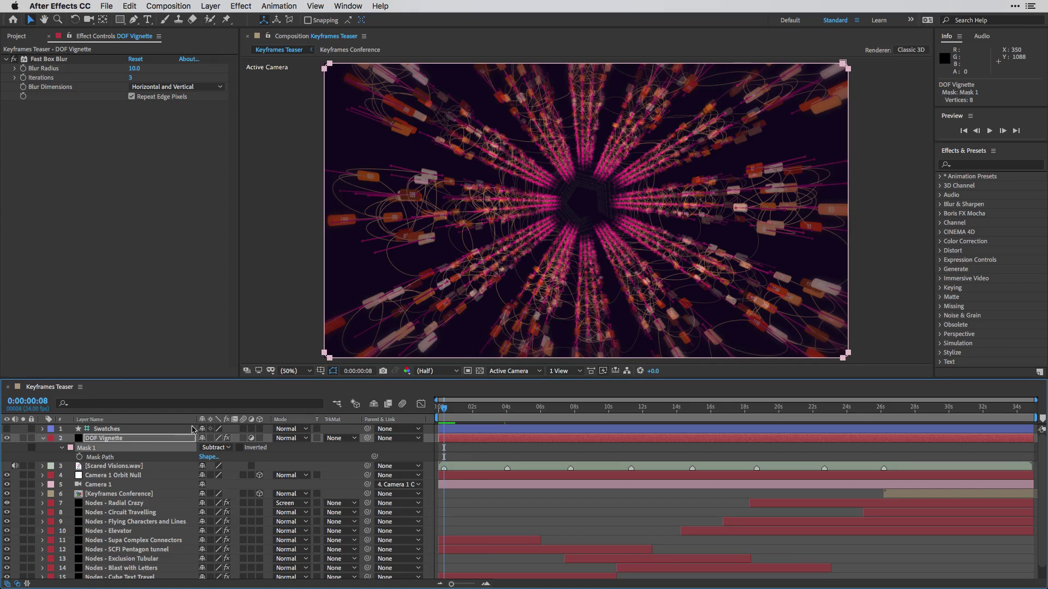
pyautogui.click(64, 449)
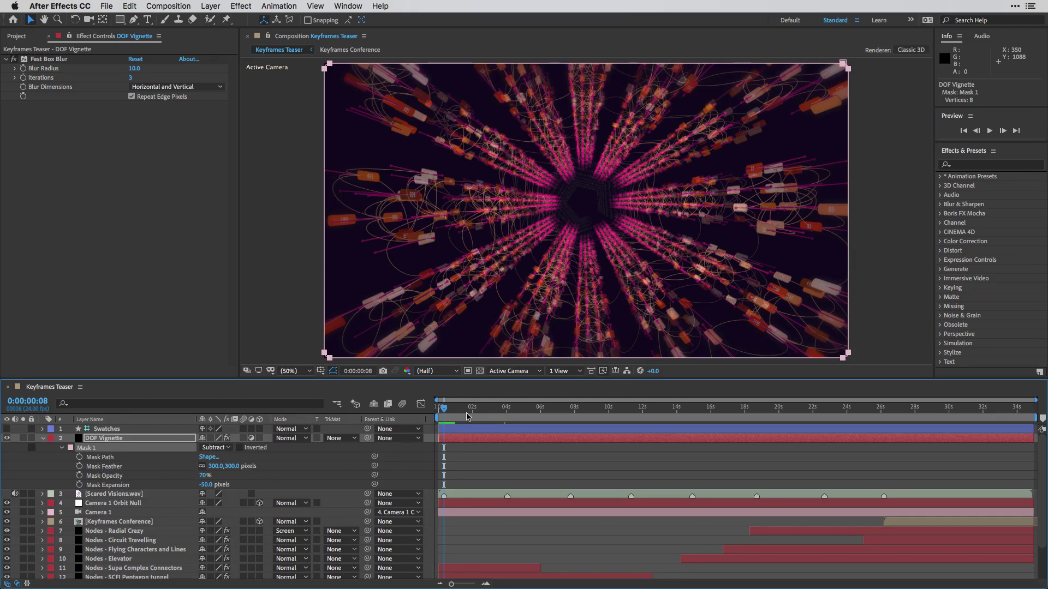
pyautogui.moveTo(467, 417); pyautogui.dragTo(470, 417)
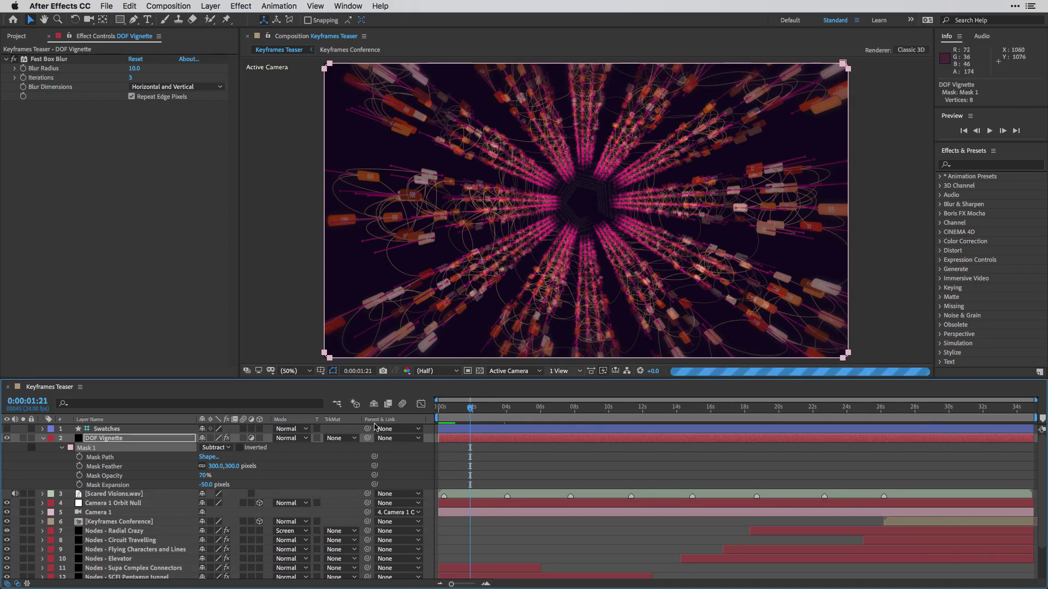
pyautogui.click(43, 439)
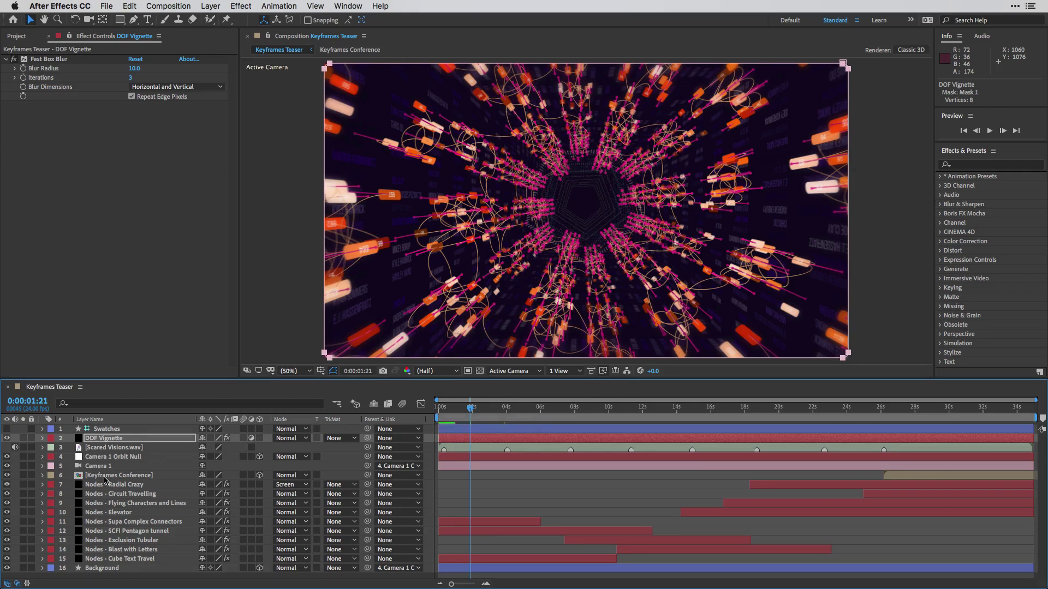
# Open the Keyframes Conference precomp and RAM-preview it from its first frame
pyautogui.doubleClick(105, 477)
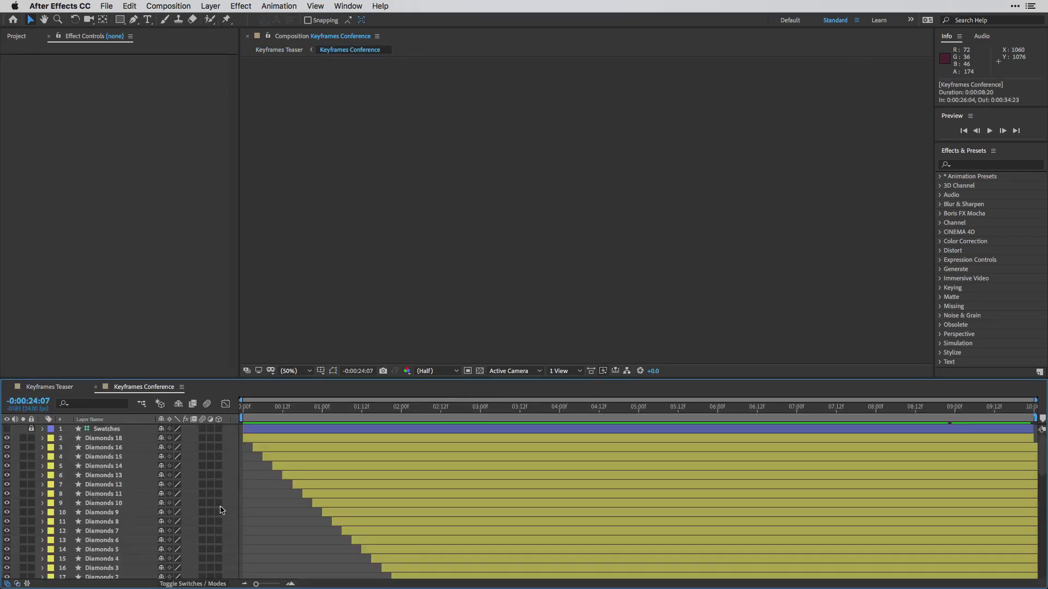
pyautogui.click(245, 410)
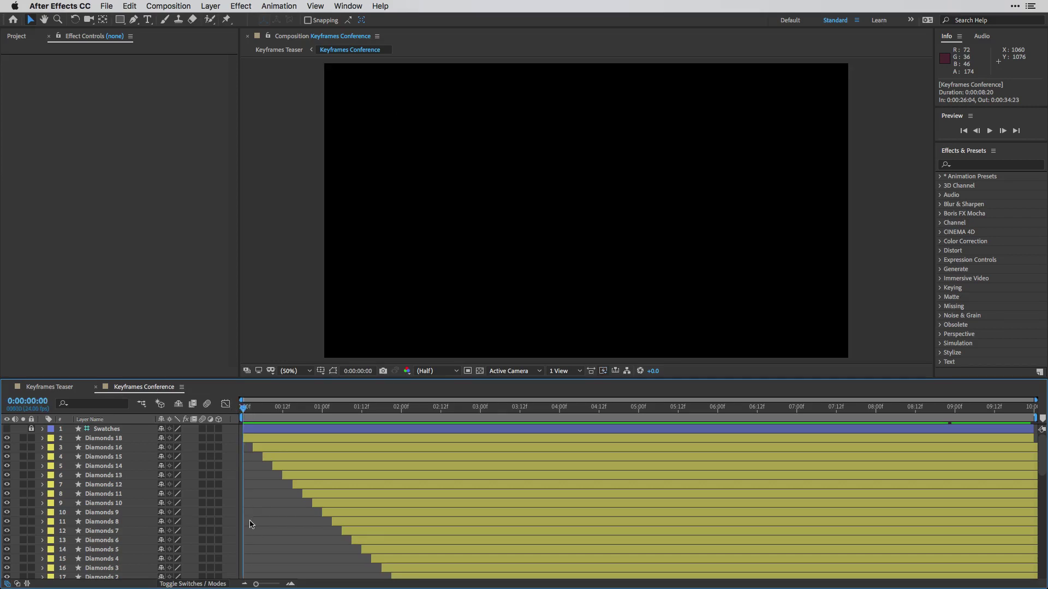
pyautogui.press('space')
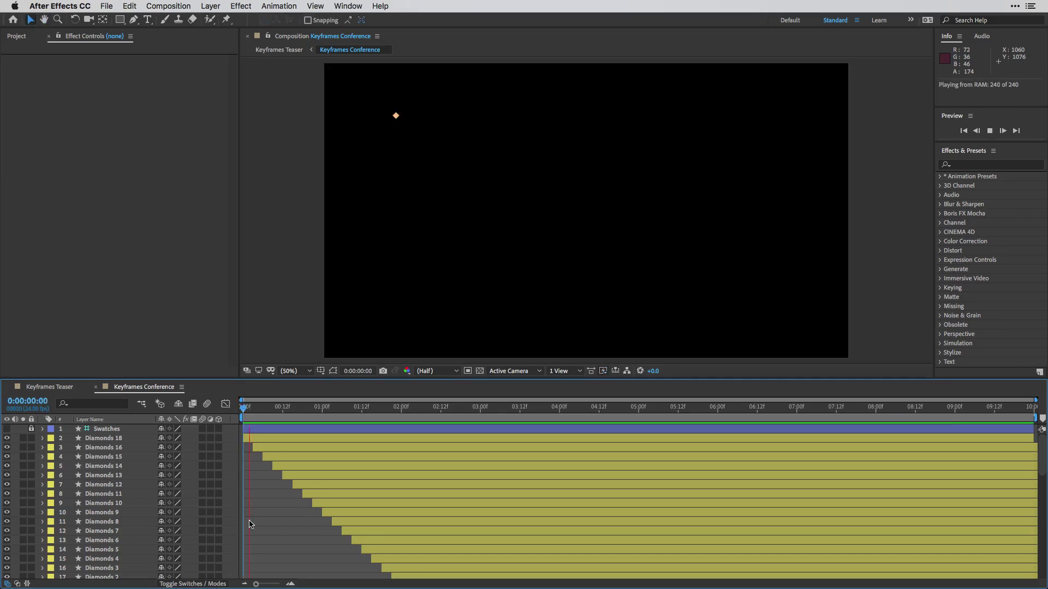